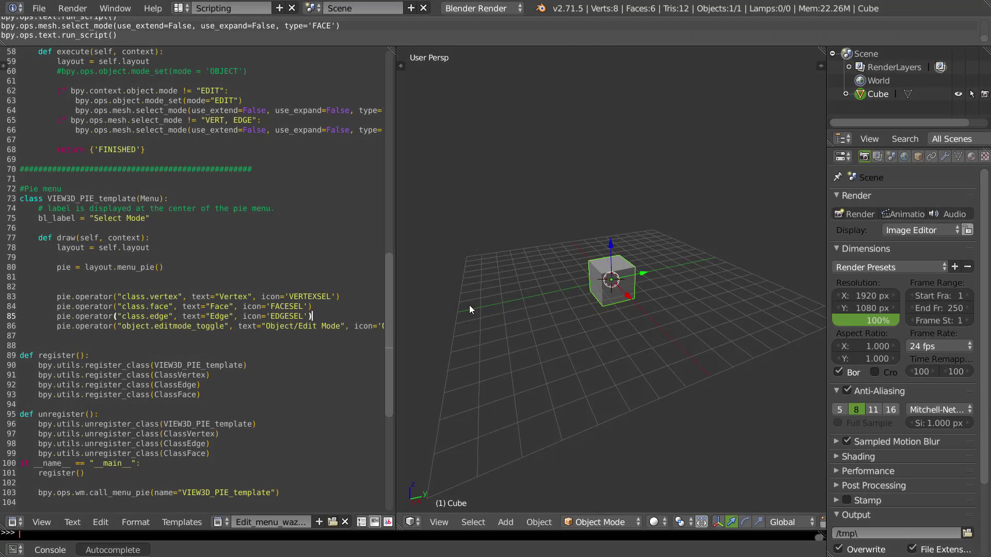
Run the Select Mode pie script, put the cube in Edit Mode and try pie choices, ending on Edge
{"action": "scroll", "coordinate": [271, 520], "scroll_direction": "down", "scroll_amount": 5}
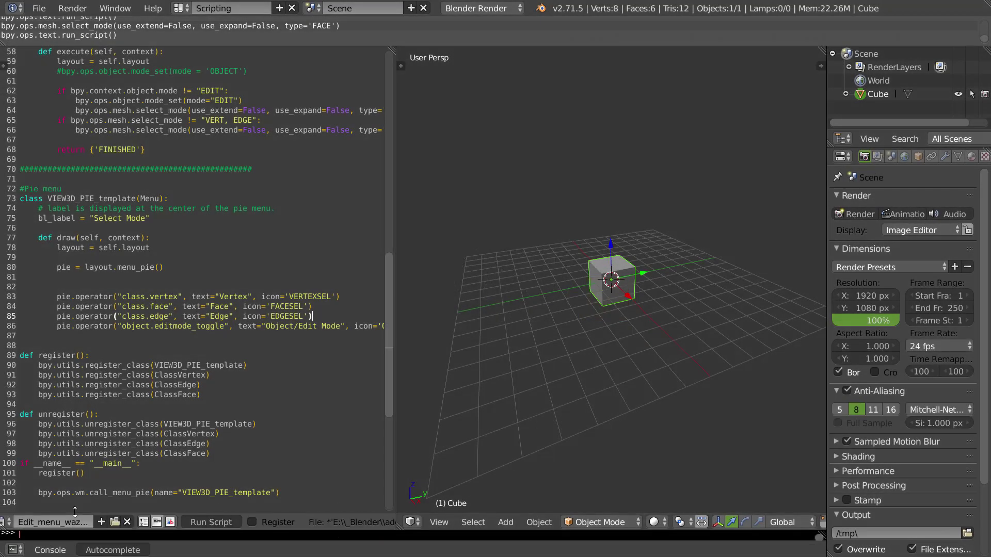
{"action": "left_click", "coordinate": [212, 523]}
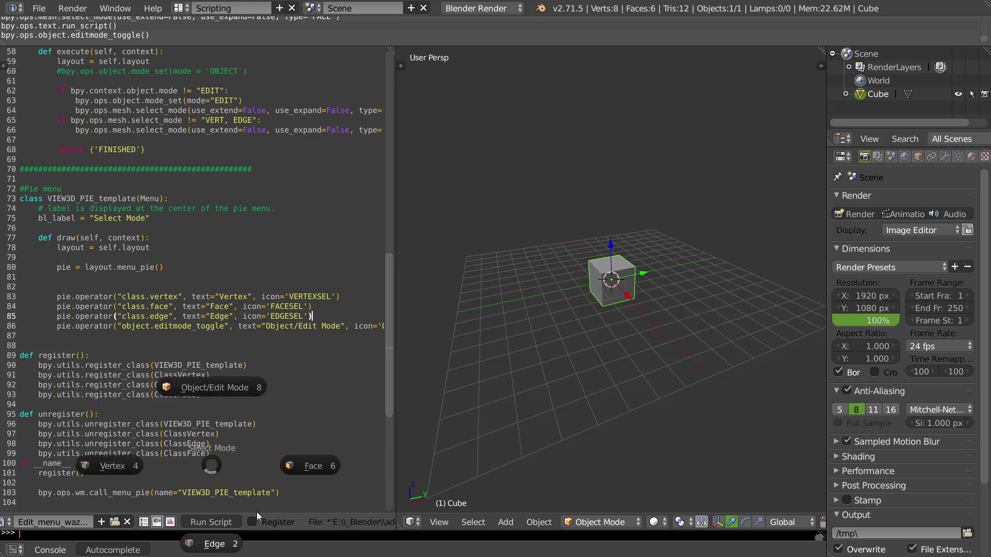
{"action": "left_click", "coordinate": [312, 262]}
{"action": "key", "text": "alt+p"}
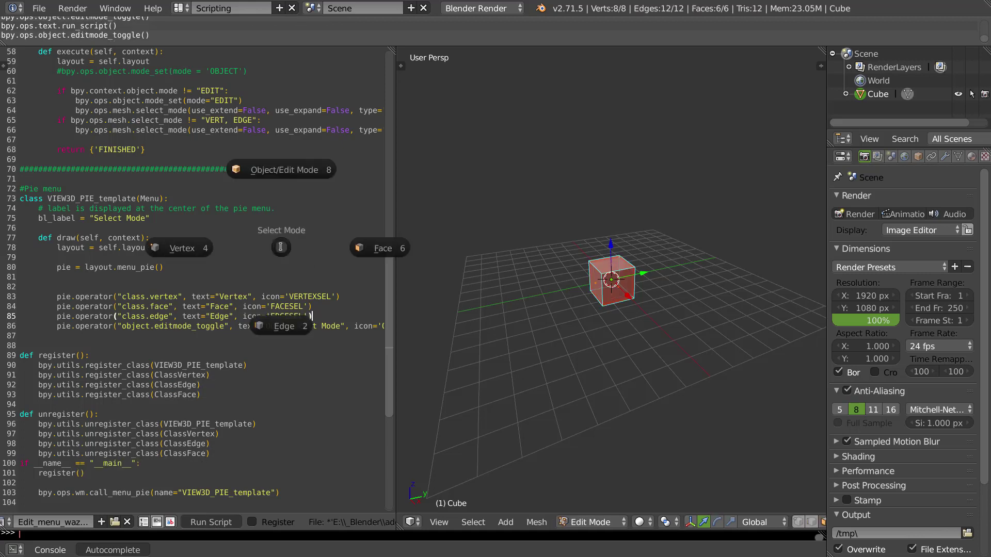
{"action": "left_click", "coordinate": [285, 166]}
{"action": "key", "text": "alt+p"}
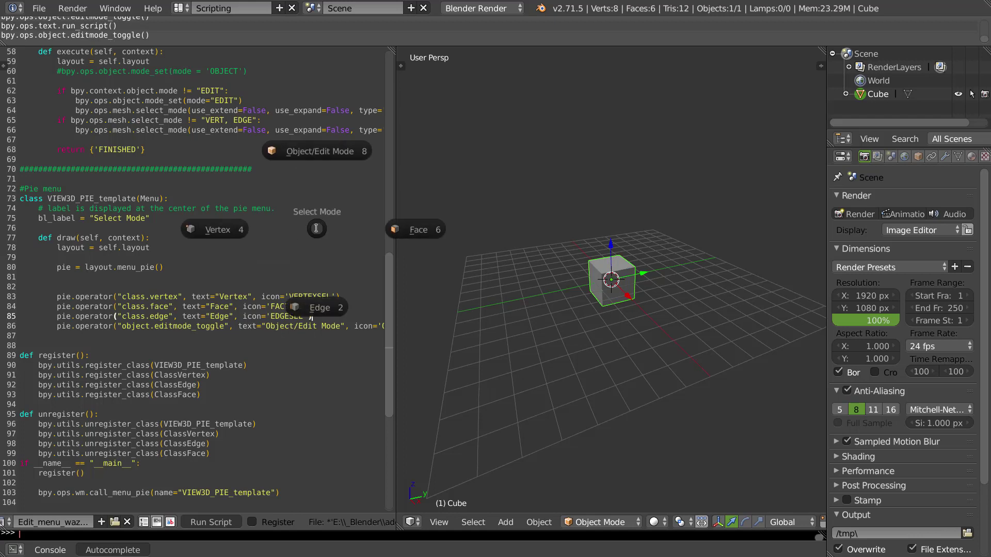
{"action": "left_click", "coordinate": [227, 228]}
{"action": "key", "text": "alt+p"}
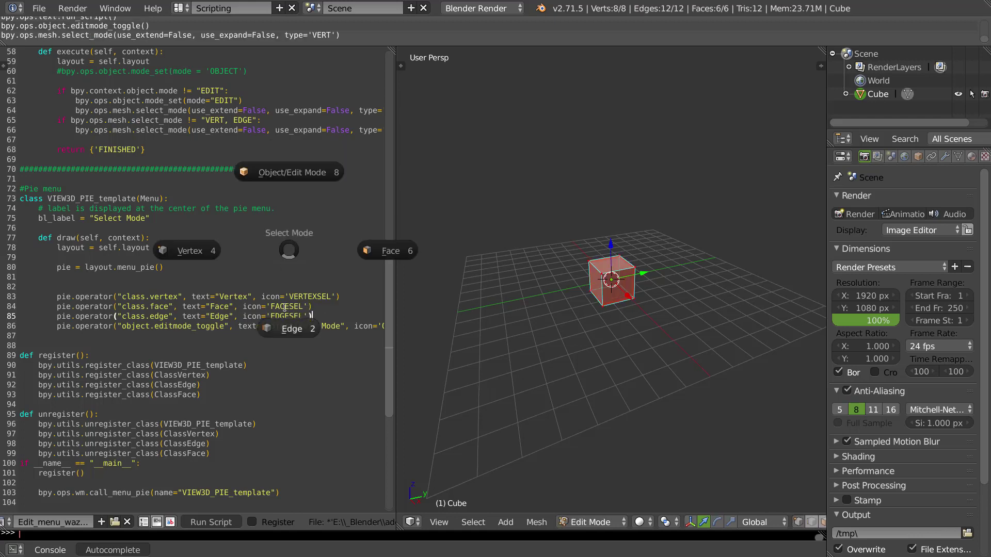
{"action": "left_click", "coordinate": [284, 351]}
{"action": "key", "text": "alt+p"}
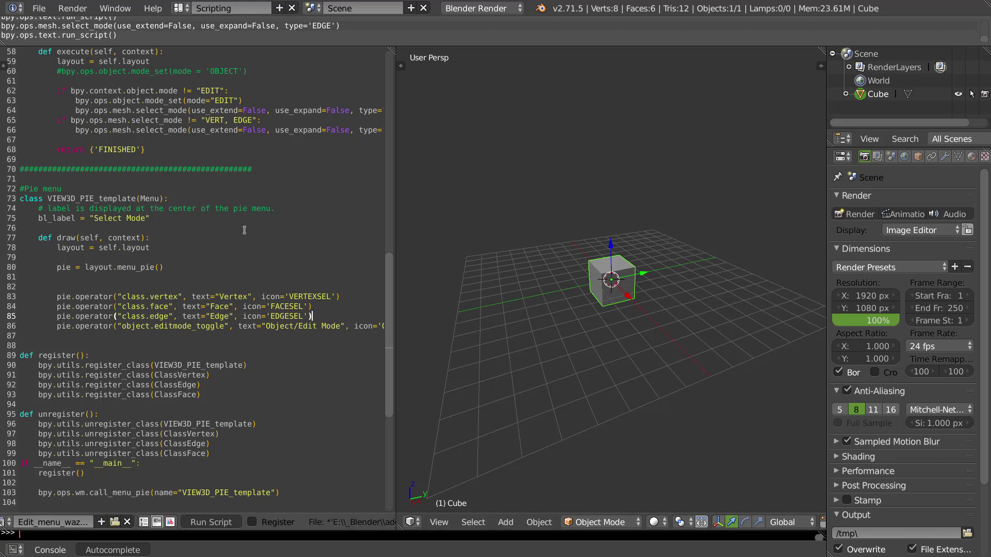
Enter Edit Mode from the pie, select a single face, then toggle back to Object Mode
{"action": "key", "text": "alt+p"}
{"action": "left_click", "coordinate": [541, 279]}
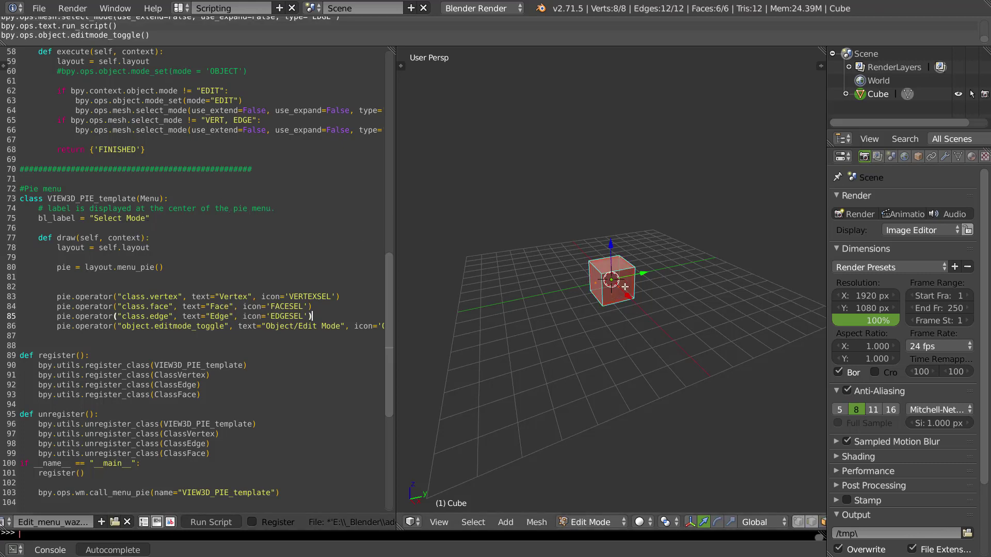
{"action": "right_click", "coordinate": [596, 284]}
{"action": "key", "text": "alt+p"}
{"action": "key", "text": "Escape"}
{"action": "key", "text": "alt+p"}
{"action": "left_click", "coordinate": [216, 155]}
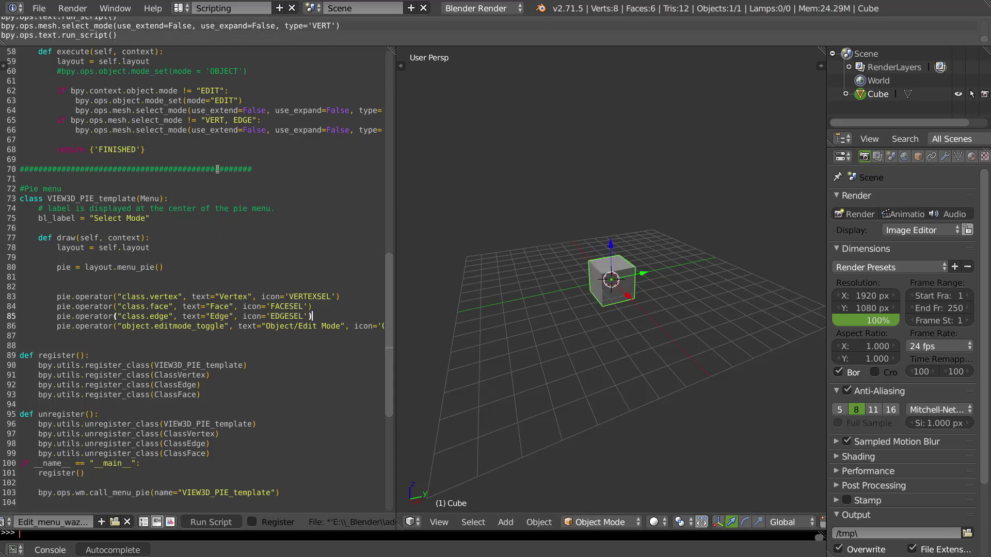
Set edge selection from the pie, dismiss the pie, and scroll the header back
{"action": "key", "text": "alt+p"}
{"action": "left_click", "coordinate": [207, 260]}
{"action": "key", "text": "alt+p"}
{"action": "key", "text": "Escape"}
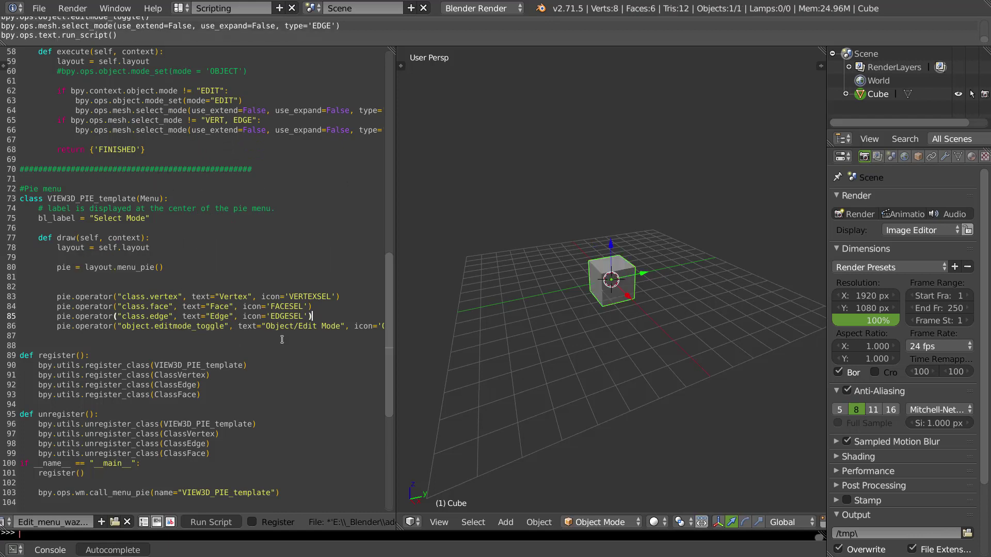
{"action": "middle_click_drag", "start_coordinate": [105, 523], "coordinate": [340, 530]}
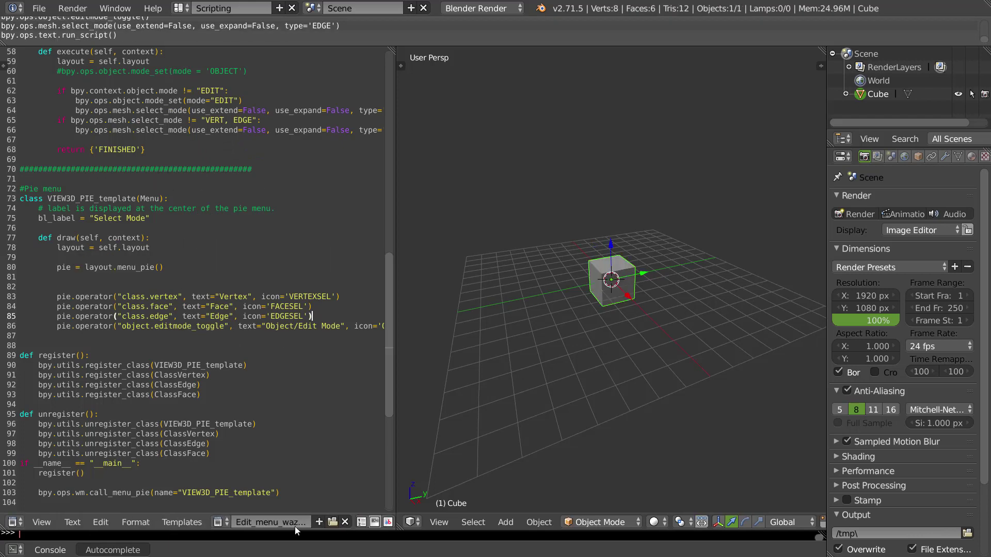
Create a new text block and load the Templates > Python > Ui Pie Menu template into it
{"action": "left_click", "coordinate": [321, 522]}
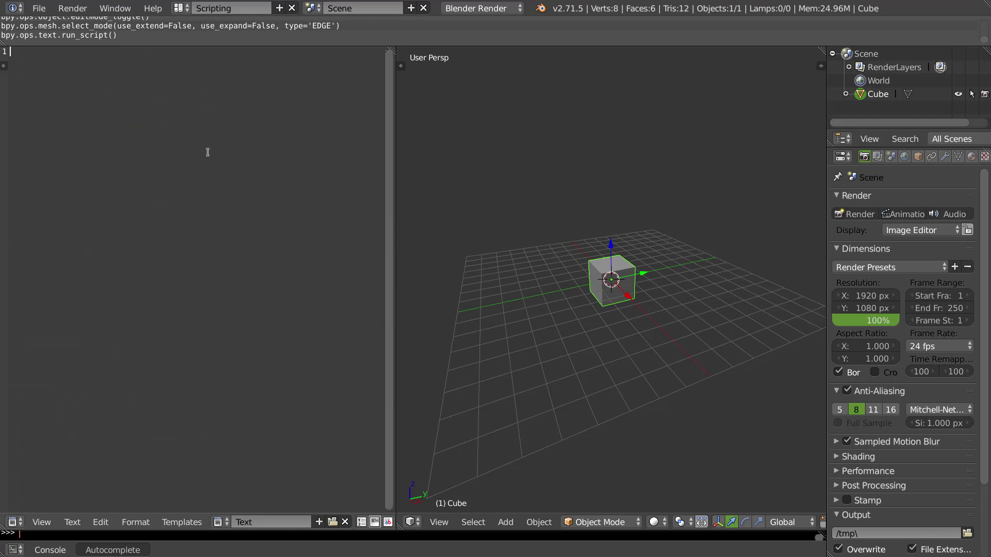
{"action": "left_click", "coordinate": [178, 524]}
{"action": "mouse_move", "coordinate": [190, 506]}
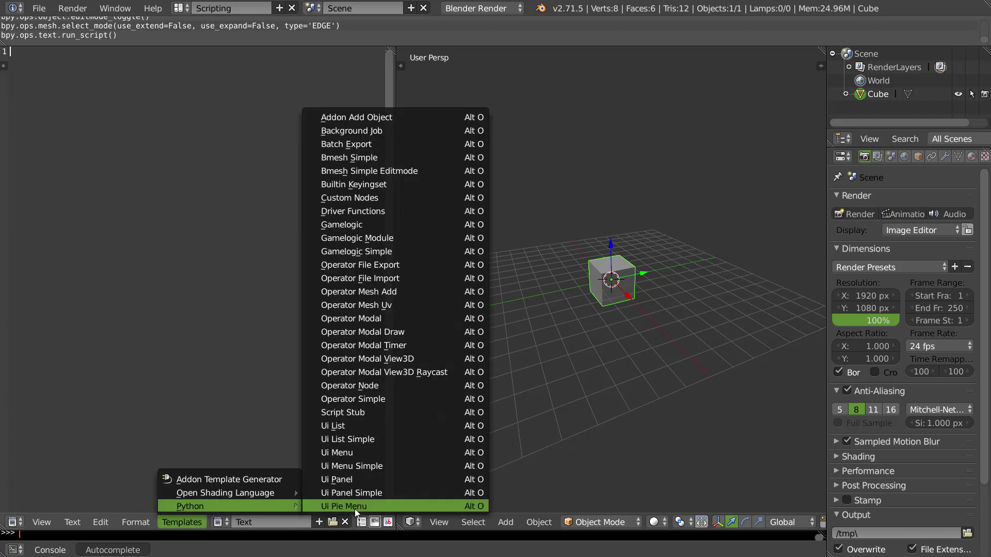
{"action": "left_click", "coordinate": [346, 506]}
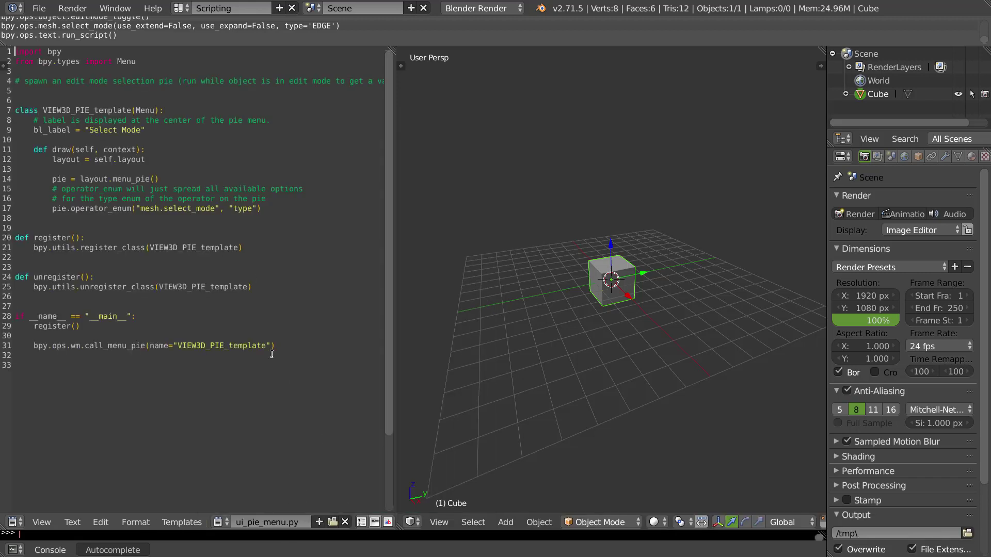
Run the ui_pie_menu.py template and switch the cube into Edit Mode
{"action": "key", "text": "alt+p"}
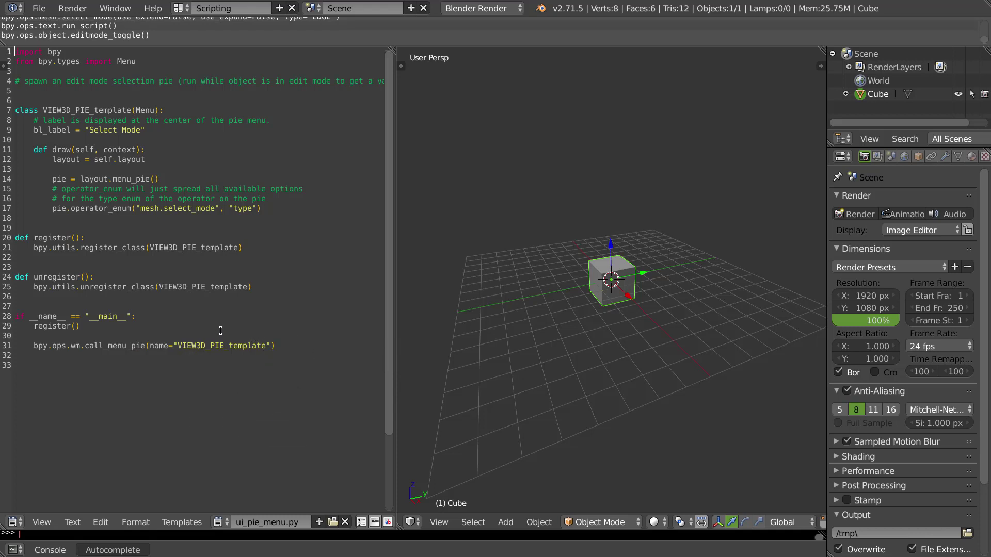
{"action": "key", "text": "alt+p"}
{"action": "key", "text": "Tab"}
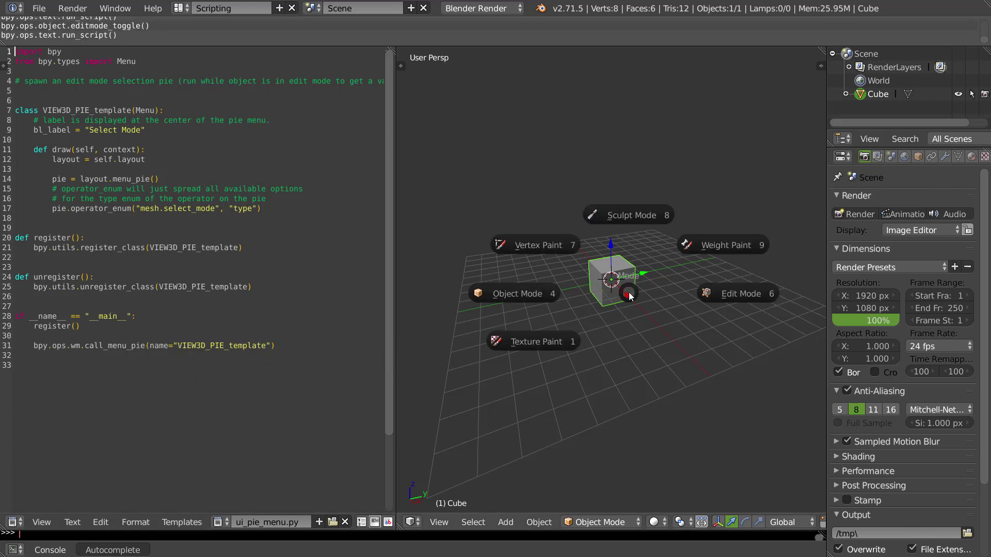
{"action": "left_click", "coordinate": [701, 298]}
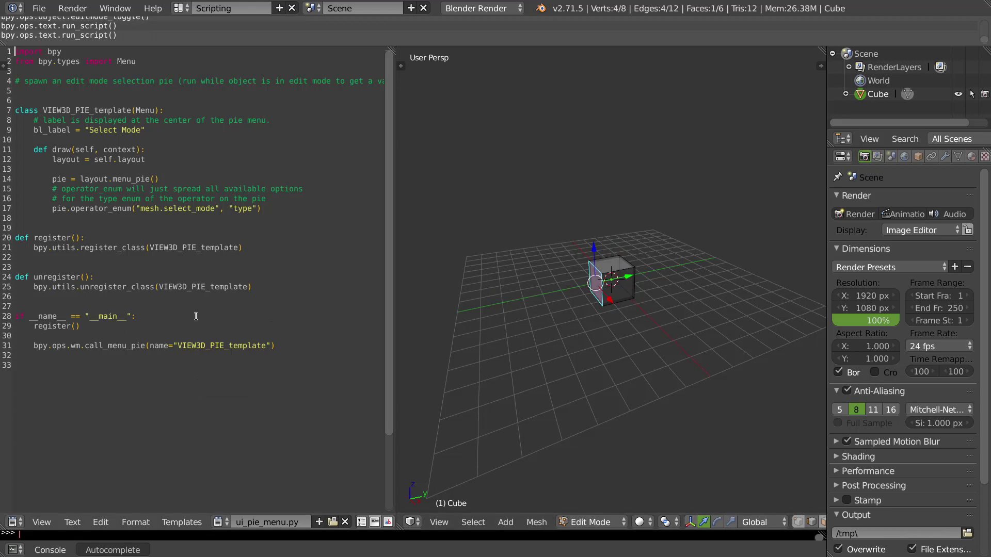
Pick Edges, Faces, then Edges again from the template's Select Mode pie, ending on edge selection
{"action": "key", "text": "alt+p"}
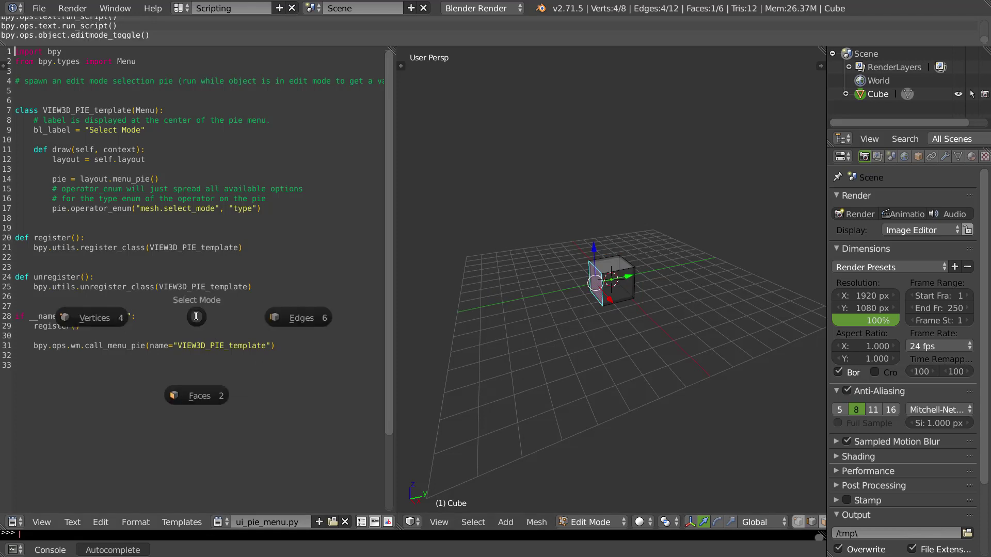
{"action": "left_click", "coordinate": [308, 315]}
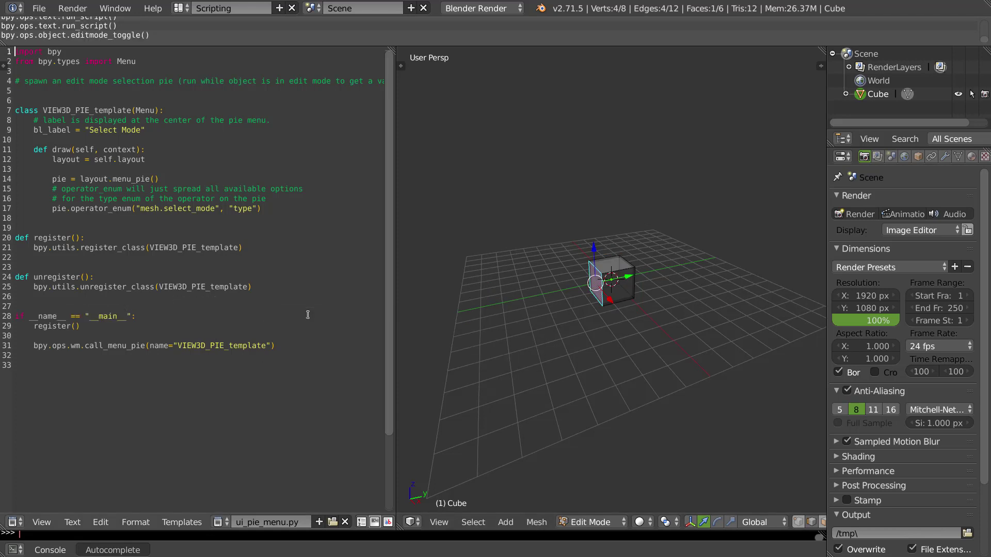
{"action": "key", "text": "alt+p"}
{"action": "left_click", "coordinate": [301, 384]}
{"action": "key", "text": "alt+p"}
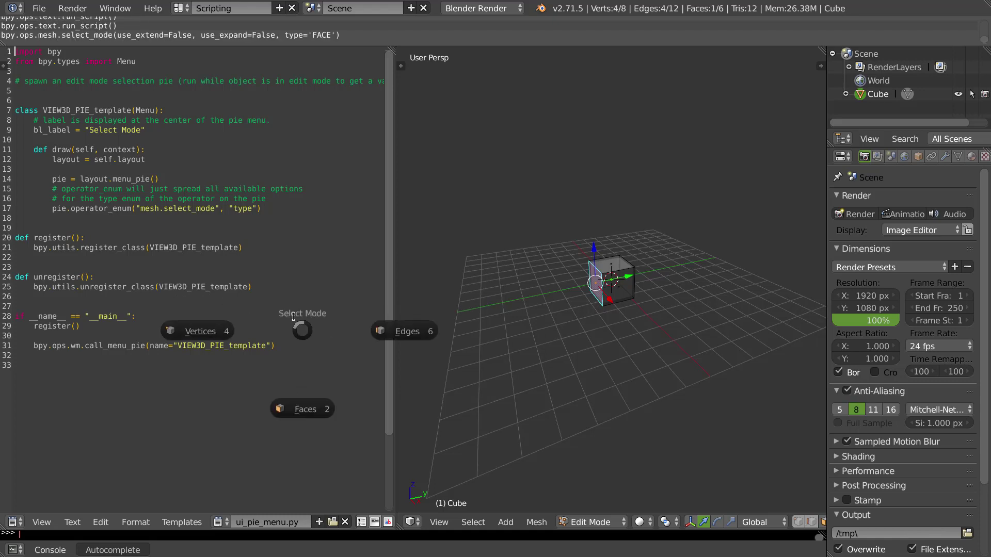
{"action": "left_click", "coordinate": [386, 330]}
{"action": "key", "text": "alt+p"}
{"action": "left_click", "coordinate": [157, 316]}
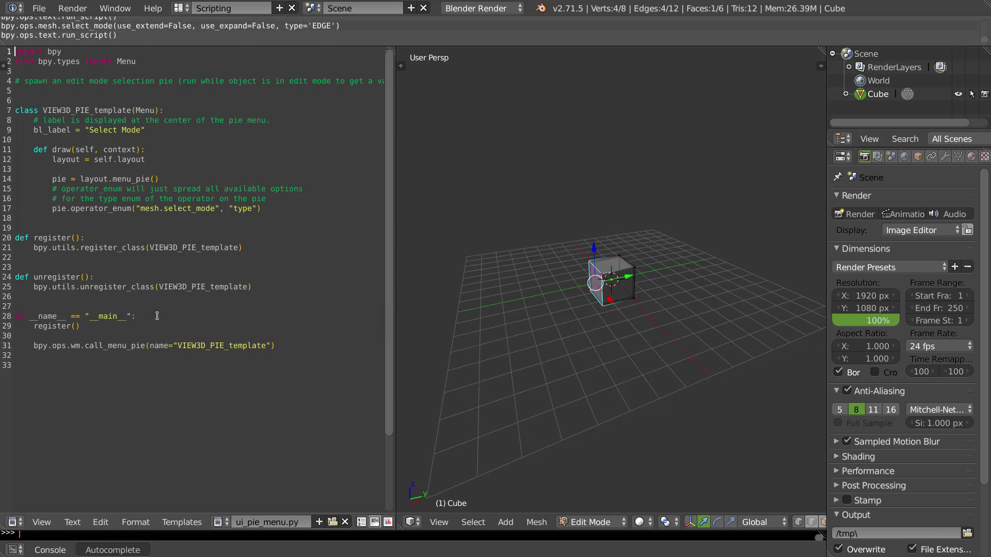
Insert blank lines at line 19 and below the opening comment at line 5
{"action": "left_click", "coordinate": [308, 239]}
{"action": "left_click", "coordinate": [47, 224]}
{"action": "key", "text": "Return"}
{"action": "key", "text": "Return"}
{"action": "key", "text": "Return"}
{"action": "key", "text": "Return"}
{"action": "key", "text": "Return"}
{"action": "key", "text": "Return"}
{"action": "key", "text": "Return"}
{"action": "key", "text": "Return"}
{"action": "key", "text": "Return"}
{"action": "key", "text": "Return"}
{"action": "left_click", "coordinate": [25, 91]}
{"action": "key", "text": "Return"}
{"action": "key", "text": "Return"}
{"action": "key", "text": "Return"}
{"action": "key", "text": "Return"}
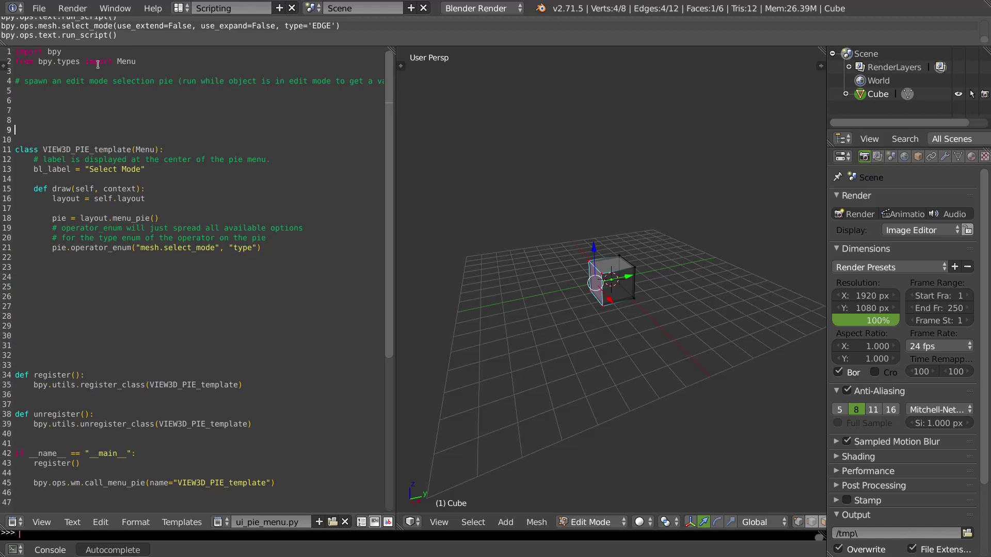
Review the code by highlighting the import lines, the class line, bl_label and the operator_enum call
{"action": "left_click_drag", "start_coordinate": [70, 48], "coordinate": [15, 49]}
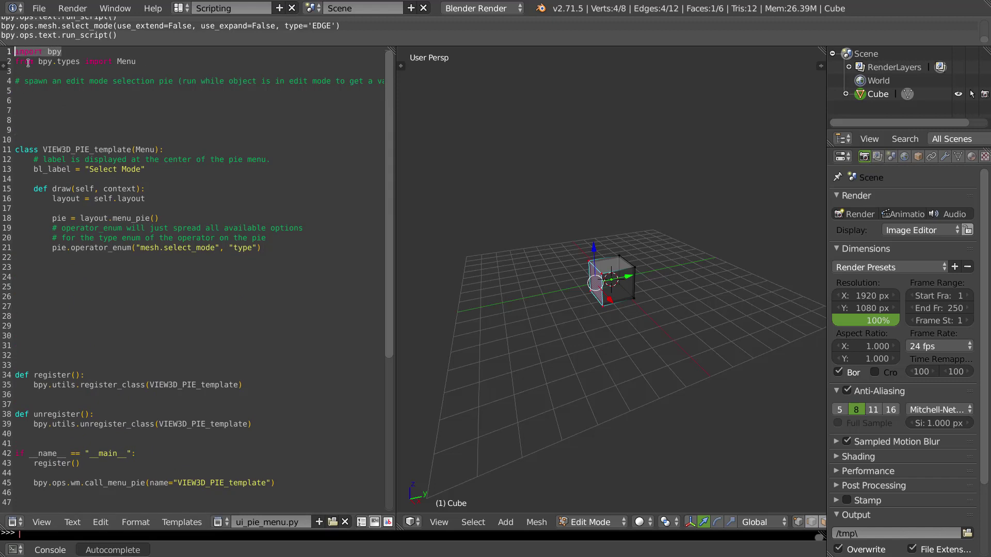
{"action": "left_click", "coordinate": [154, 59], "text": "shift"}
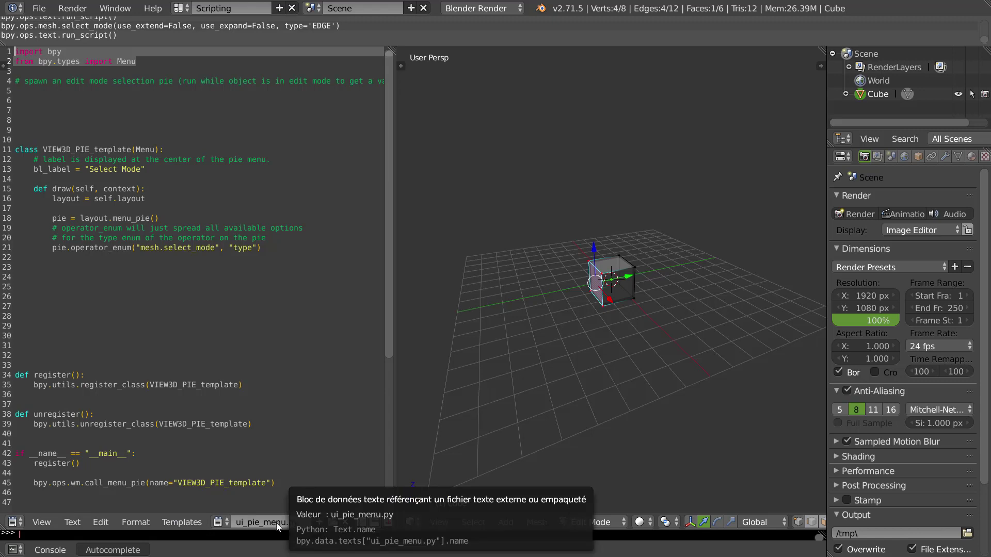
{"action": "left_click", "coordinate": [228, 522]}
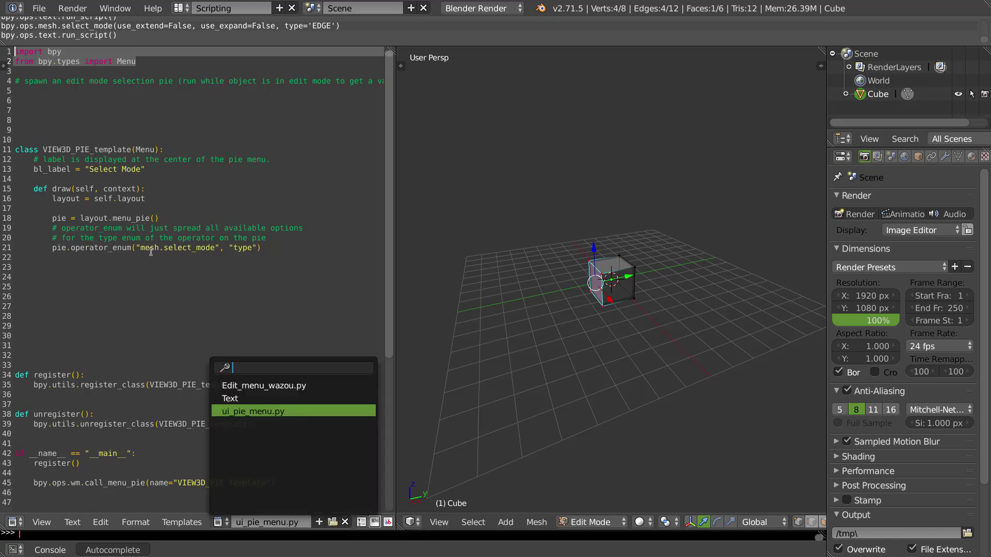
{"action": "left_click", "coordinate": [15, 150]}
{"action": "key", "text": "ctrl+shift+Right"}
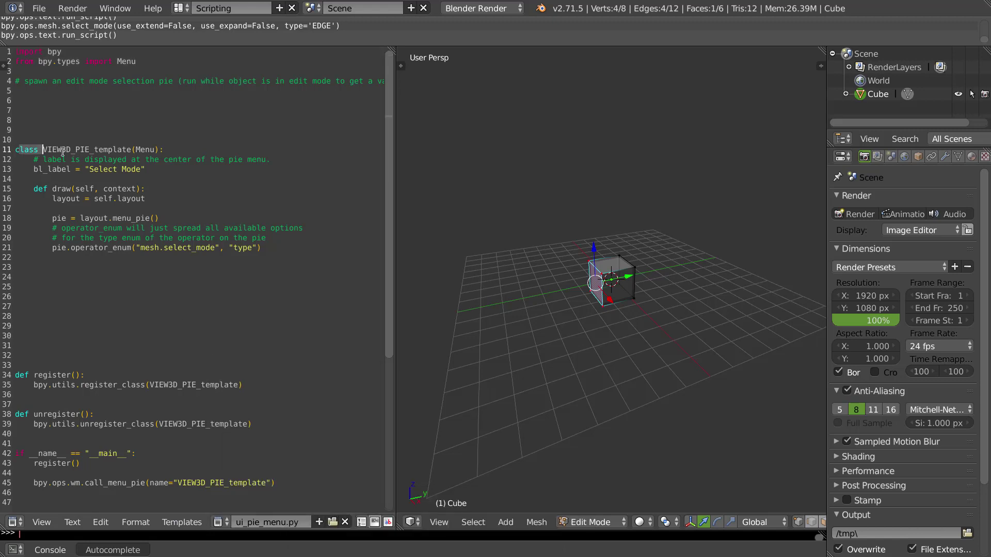
{"action": "left_click", "coordinate": [163, 149]}
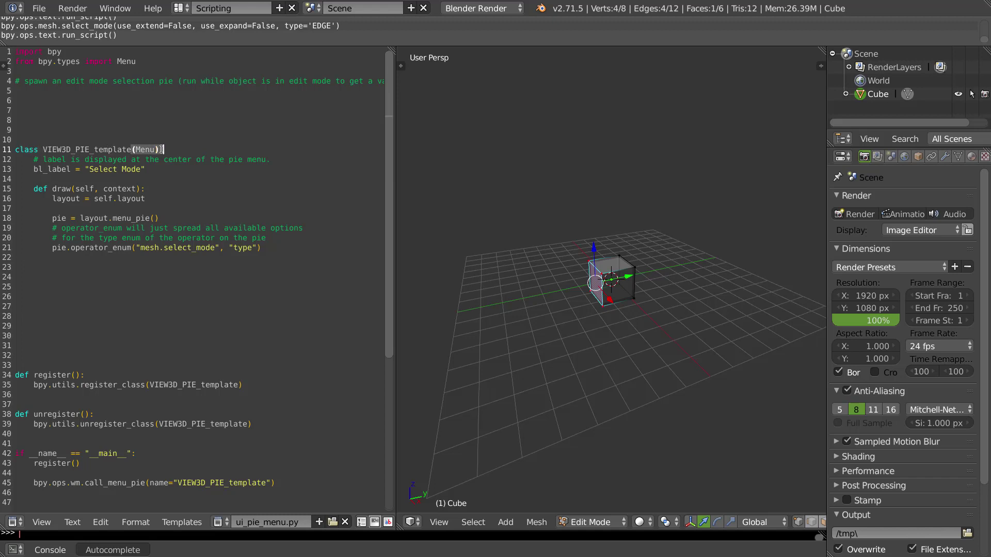
{"action": "left_click_drag", "start_coordinate": [38, 170], "coordinate": [65, 171]}
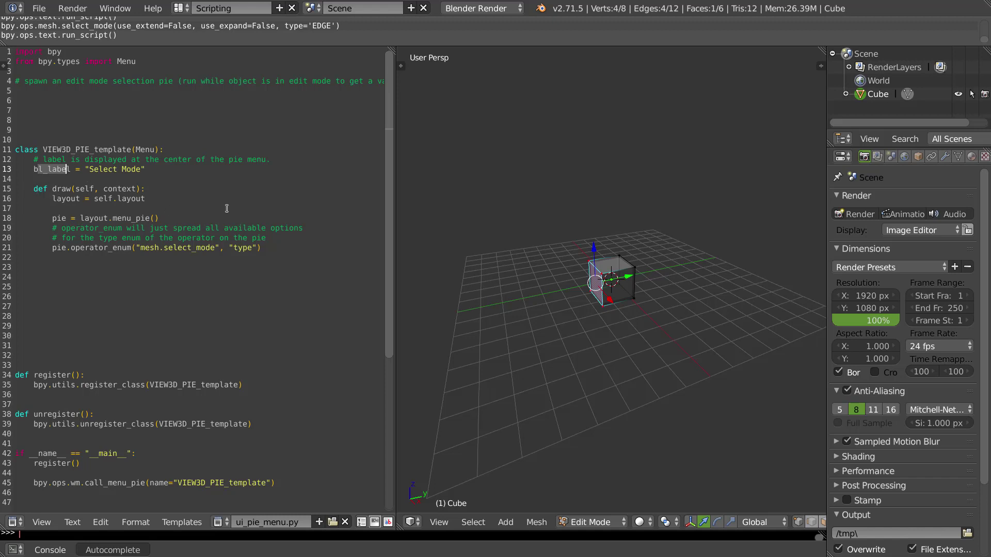
{"action": "left_click_drag", "start_coordinate": [52, 247], "coordinate": [262, 248]}
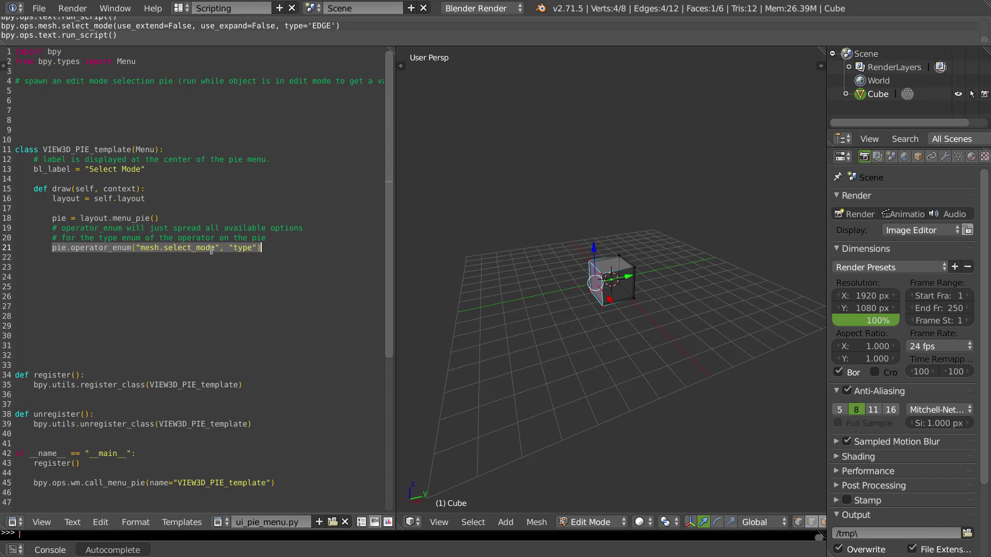
Run the script from line 27 and dismiss the test Select Mode pie
{"action": "left_click", "coordinate": [233, 310]}
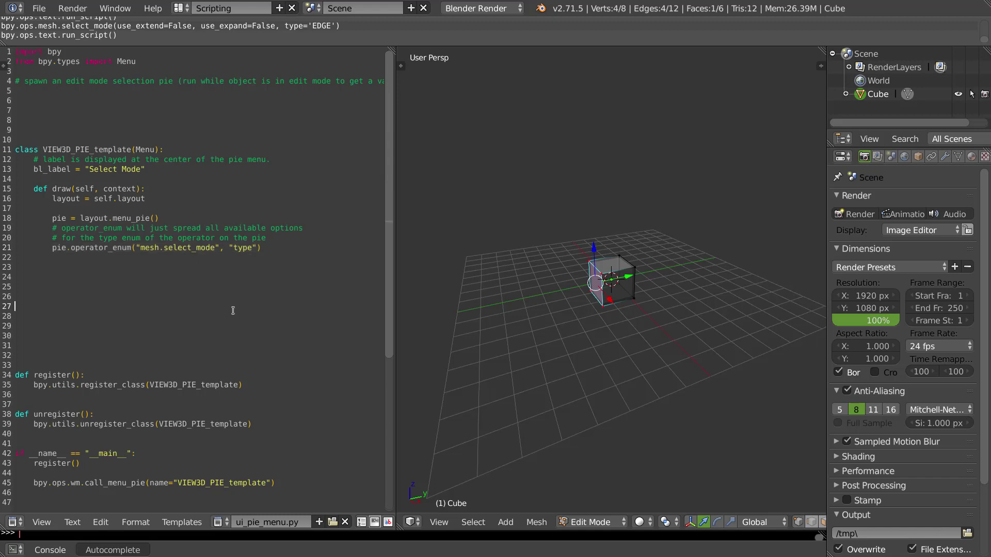
{"action": "key", "text": "alt+p"}
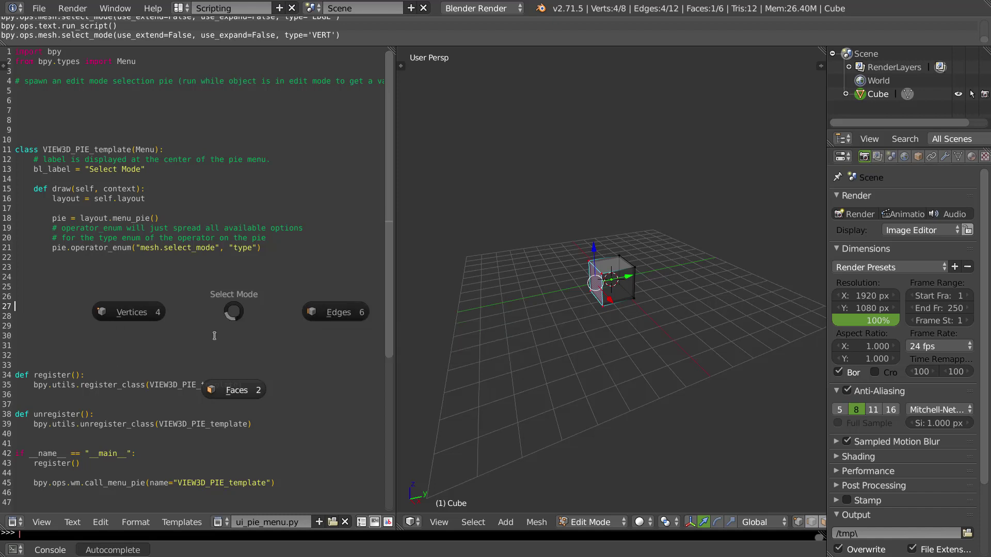
{"action": "left_click", "coordinate": [122, 309]}
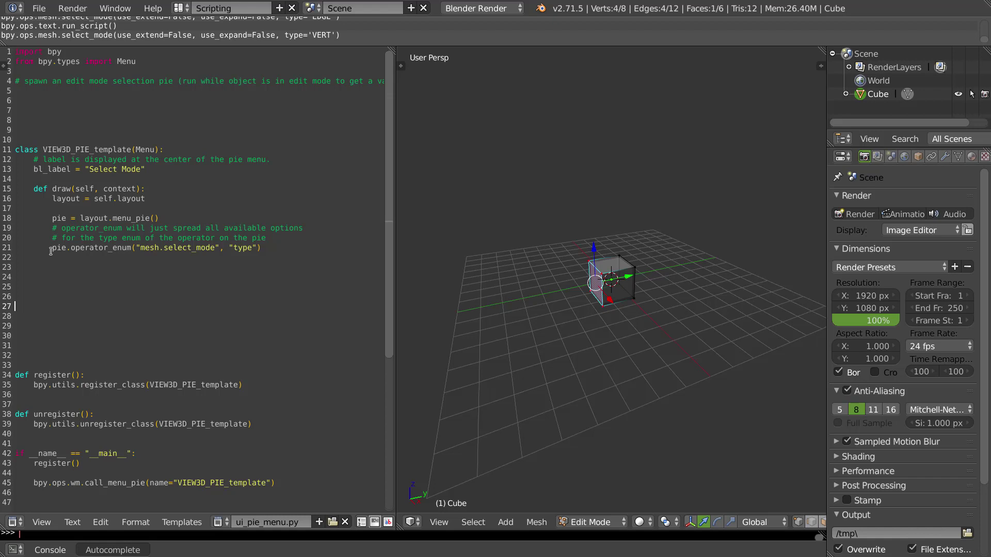
Highlight the operator_enum call on line 21, then select the word pie on line 18
{"action": "left_click_drag", "start_coordinate": [52, 248], "coordinate": [269, 248]}
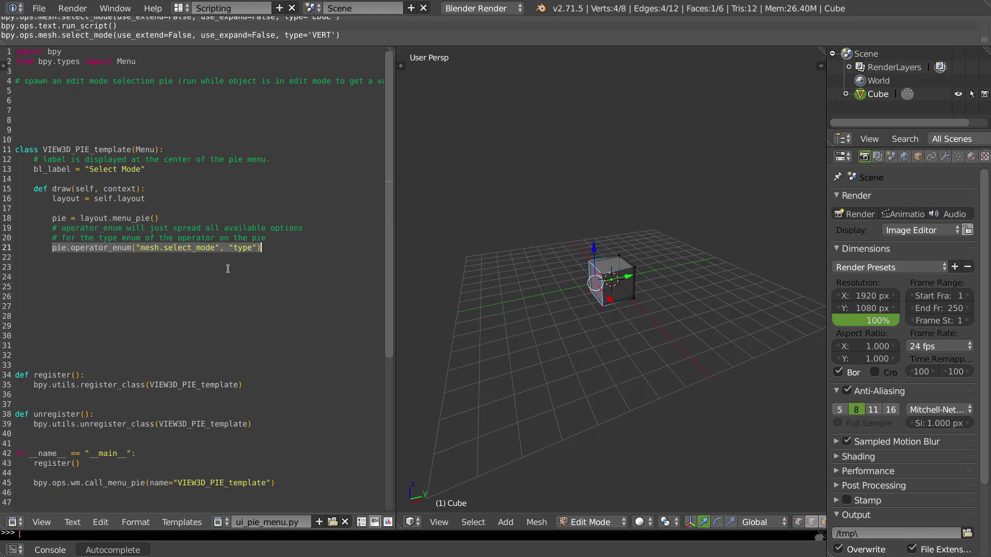
{"action": "left_click", "coordinate": [268, 276]}
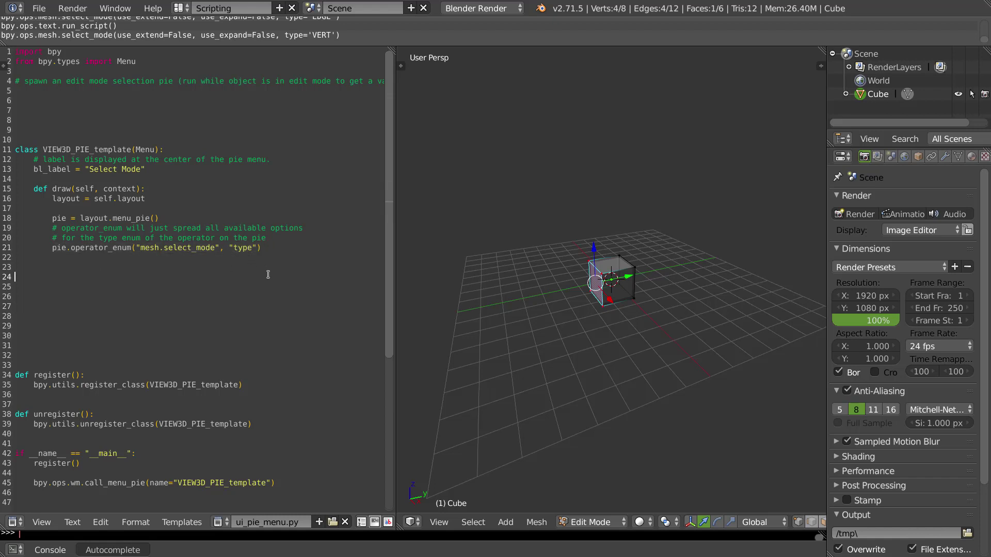
{"action": "left_click", "coordinate": [53, 218]}
{"action": "double_click", "coordinate": [62, 219]}
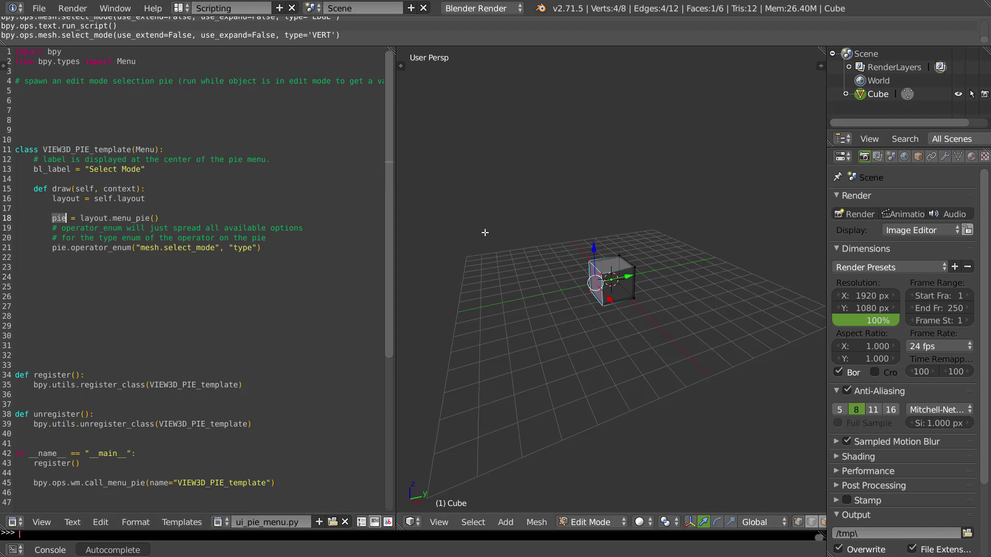
Open the add-mesh panel's source via Create tab > Plane > Edit Source and copy the Plane and Cube operator lines
{"action": "key", "text": "t"}
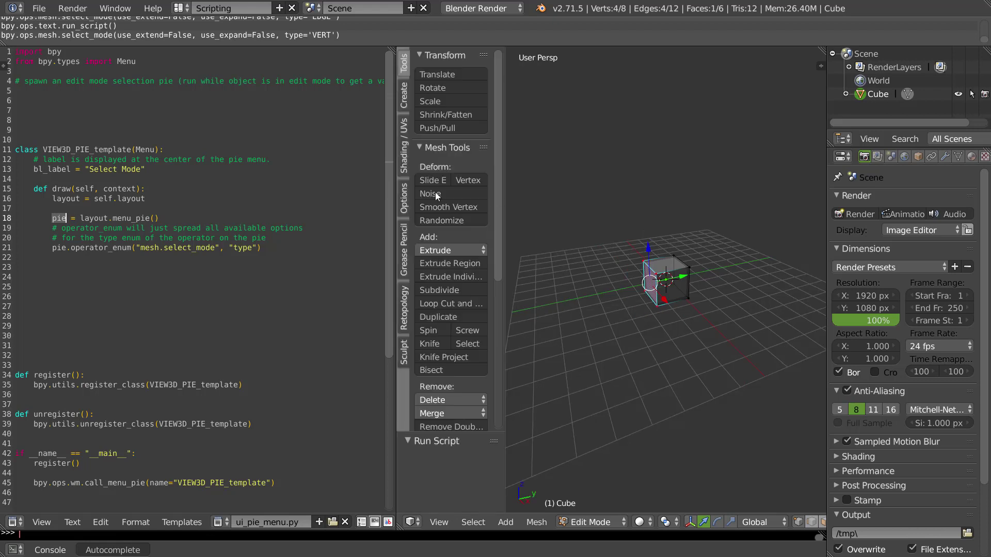
{"action": "left_click", "coordinate": [406, 96]}
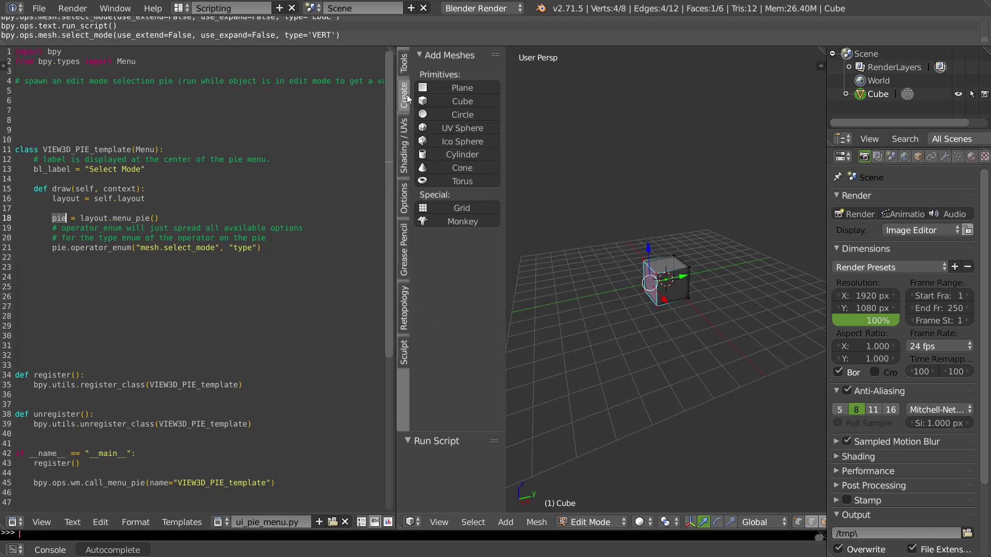
{"action": "right_click", "coordinate": [475, 86]}
{"action": "left_click", "coordinate": [429, 133]}
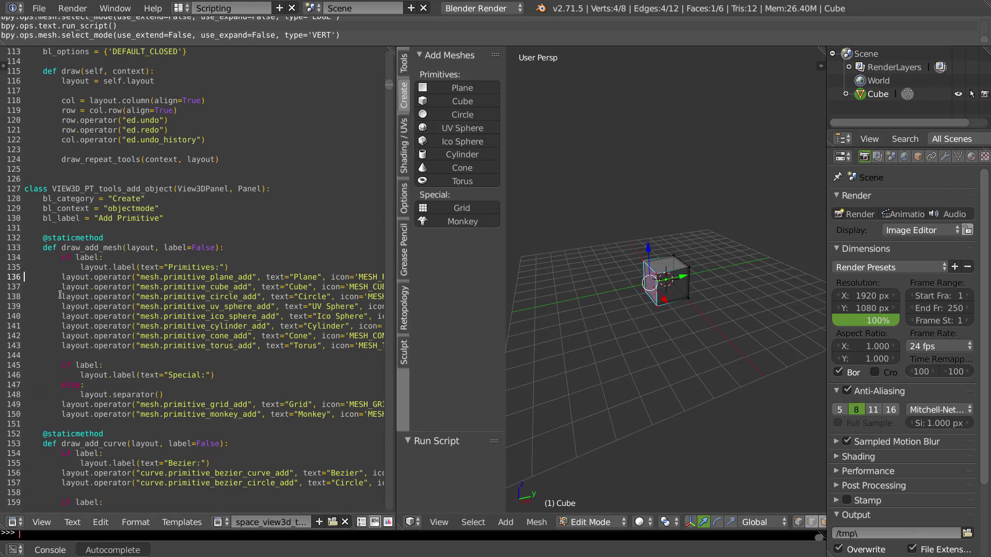
{"action": "left_click_drag", "start_coordinate": [60, 295], "coordinate": [56, 278]}
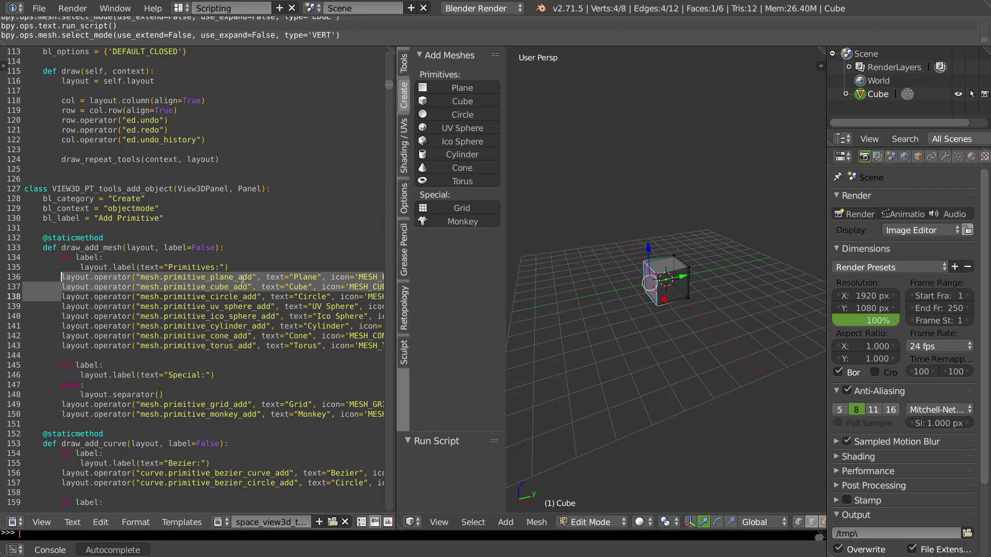
{"action": "left_click", "coordinate": [221, 523]}
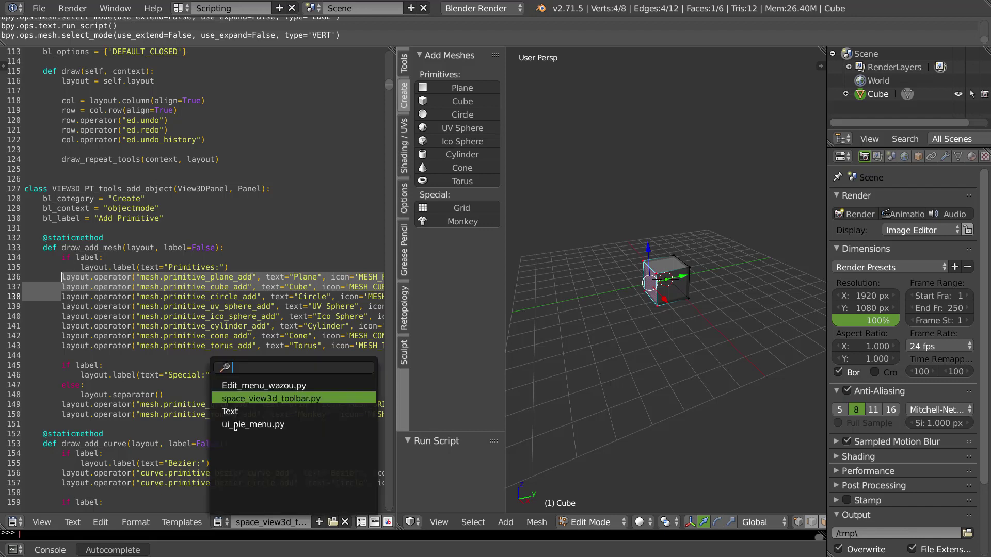
In ui_pie_menu.py, paste the Plane and Cube operator lines over line 21 and change its 'layout.' to 'pie.'
{"action": "left_click", "coordinate": [232, 410]}
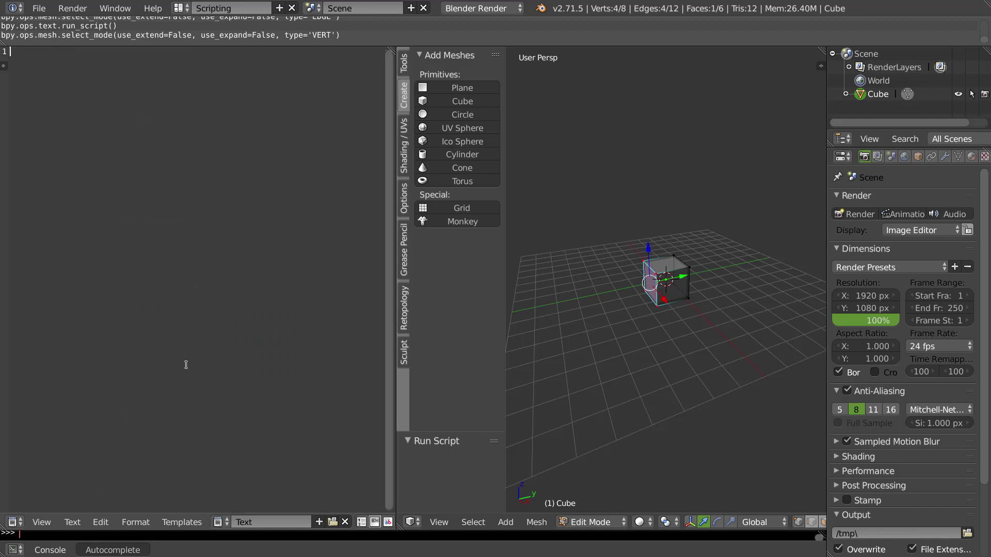
{"action": "left_click", "coordinate": [221, 522]}
{"action": "left_click", "coordinate": [233, 424]}
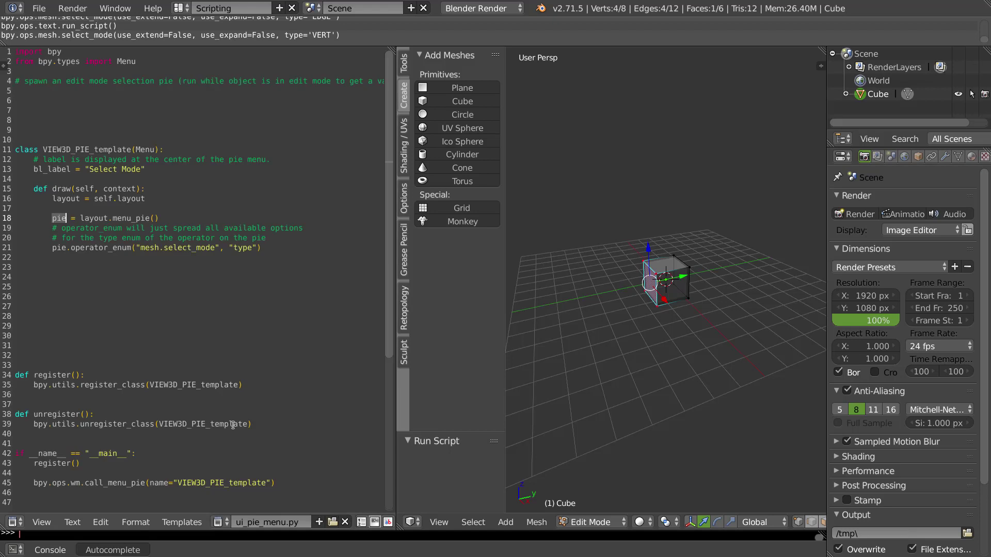
{"action": "left_click_drag", "start_coordinate": [52, 248], "coordinate": [265, 243]}
{"action": "key", "text": "ctrl+v"}
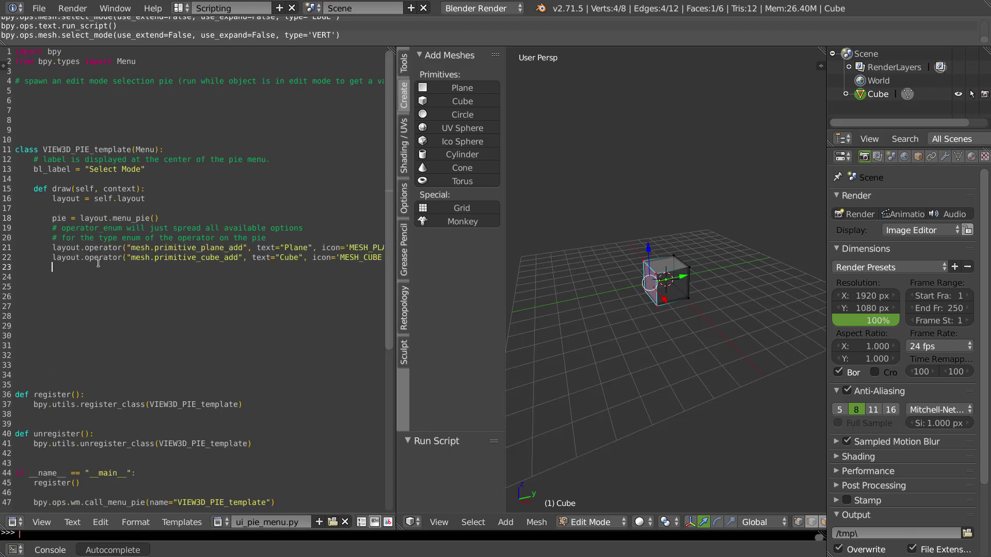
{"action": "mouse_move", "coordinate": [54, 248]}
{"action": "left_mouse_down"}
{"action": "mouse_move", "coordinate": [71, 248]}
{"action": "mouse_move", "coordinate": [52, 247]}
{"action": "left_mouse_up"}
{"action": "type", "text": "pie."}
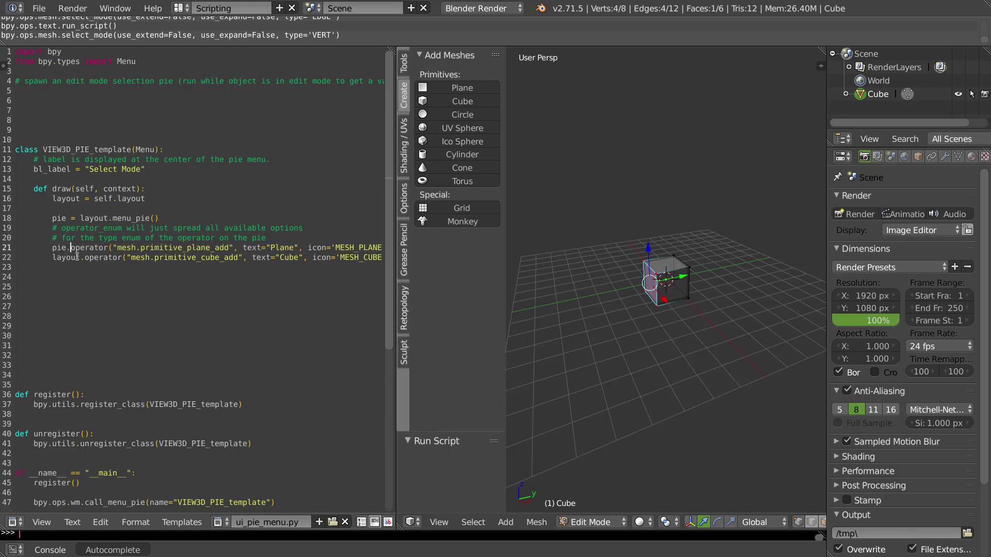
{"action": "left_click_drag", "start_coordinate": [53, 257], "coordinate": [79, 257]}
Change line 22 to use pie, run the script and add a cube from the new pie
{"action": "type", "text": "pie"}
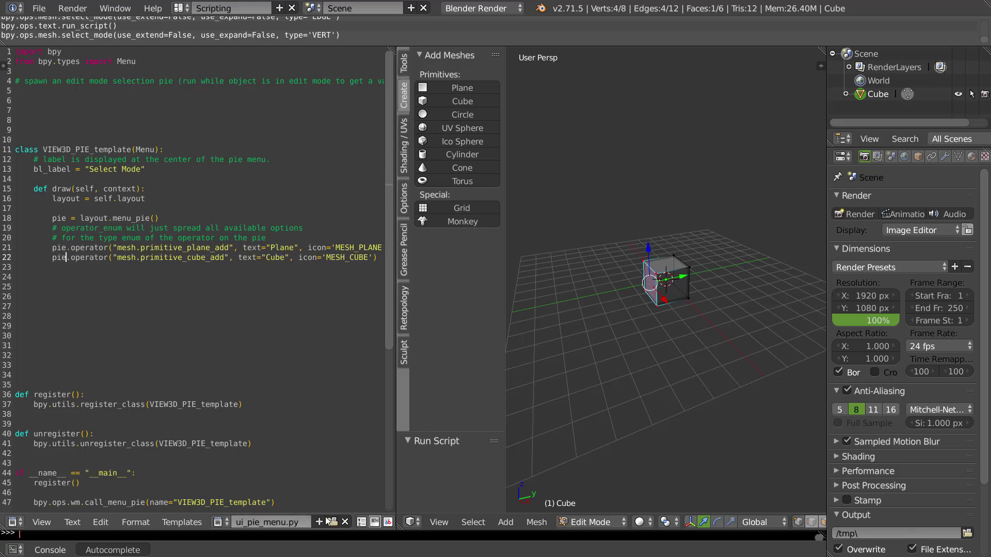
{"action": "left_click", "coordinate": [281, 375]}
{"action": "key", "text": "alt+p"}
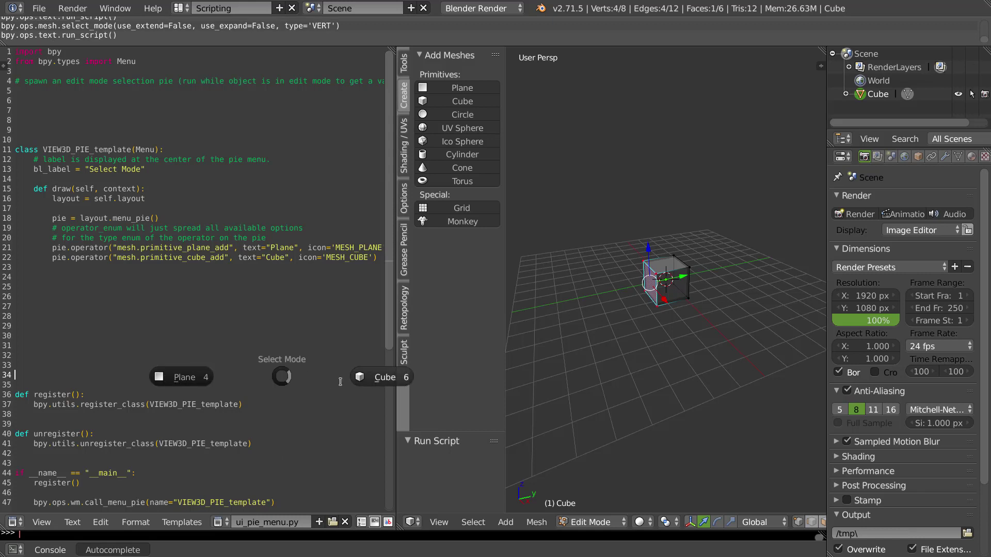
{"action": "left_click", "coordinate": [644, 316]}
Return to Object Mode, delete the cube, and add a fresh cube from the pie
{"action": "key", "text": "Tab"}
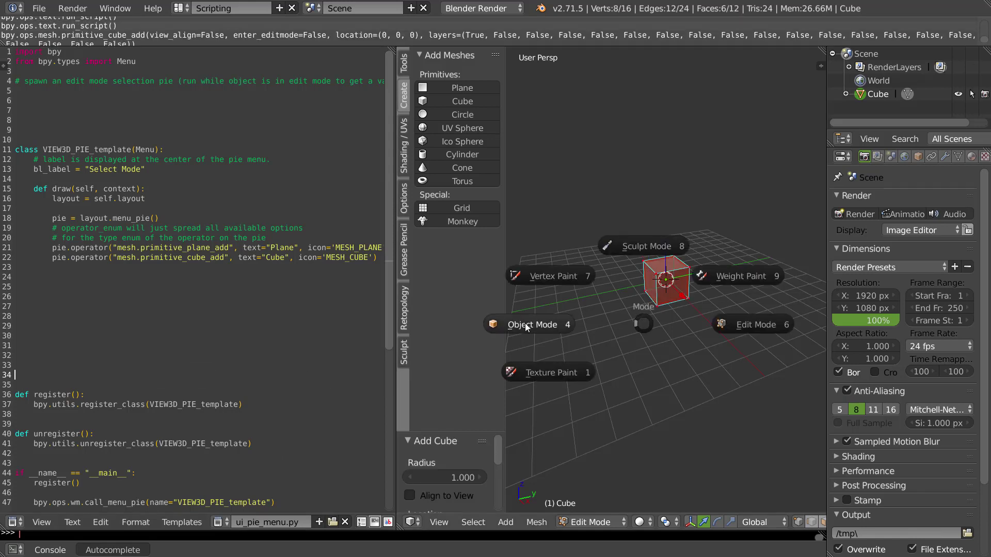
{"action": "left_click", "coordinate": [529, 325]}
{"action": "key", "text": "x"}
{"action": "left_click", "coordinate": [660, 294]}
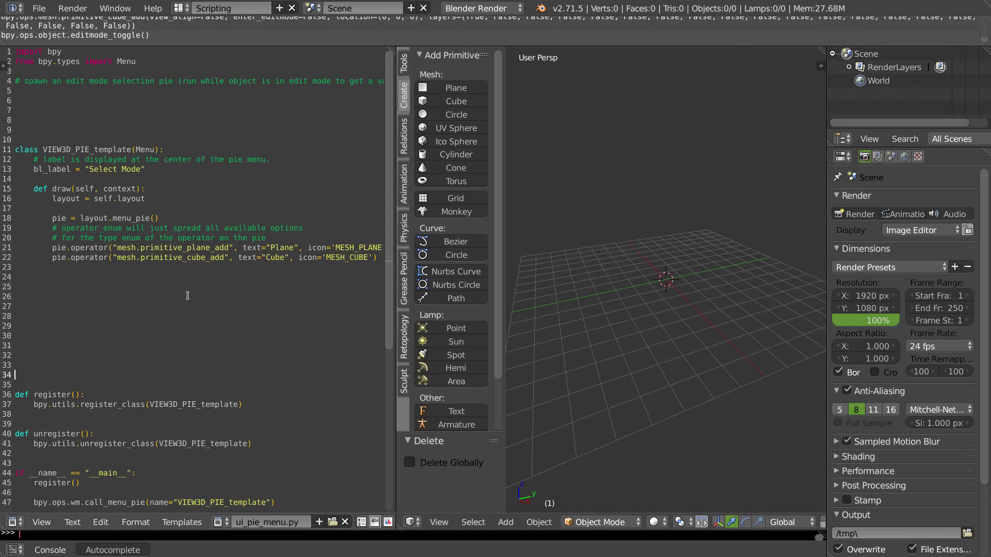
{"action": "key", "text": "alt+p"}
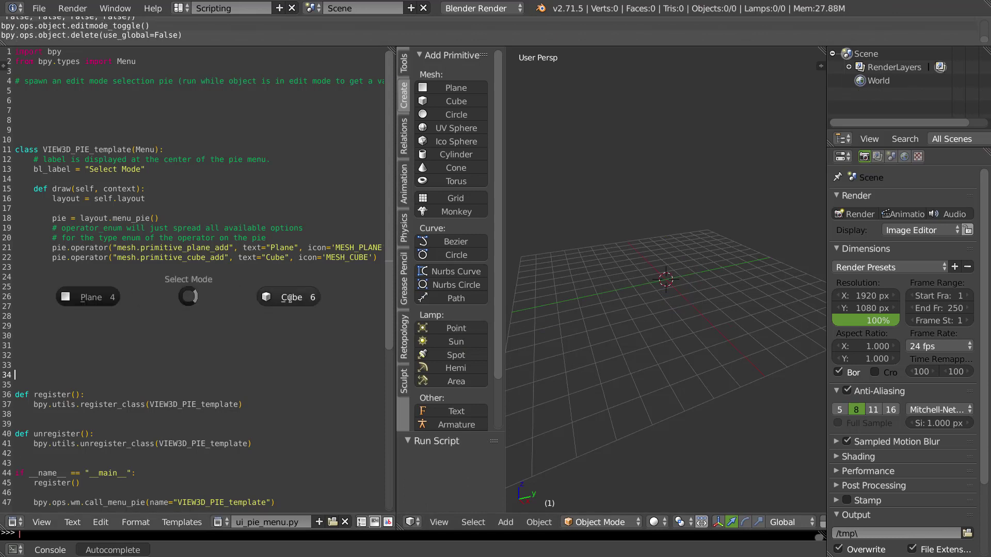
{"action": "left_click", "coordinate": [289, 296]}
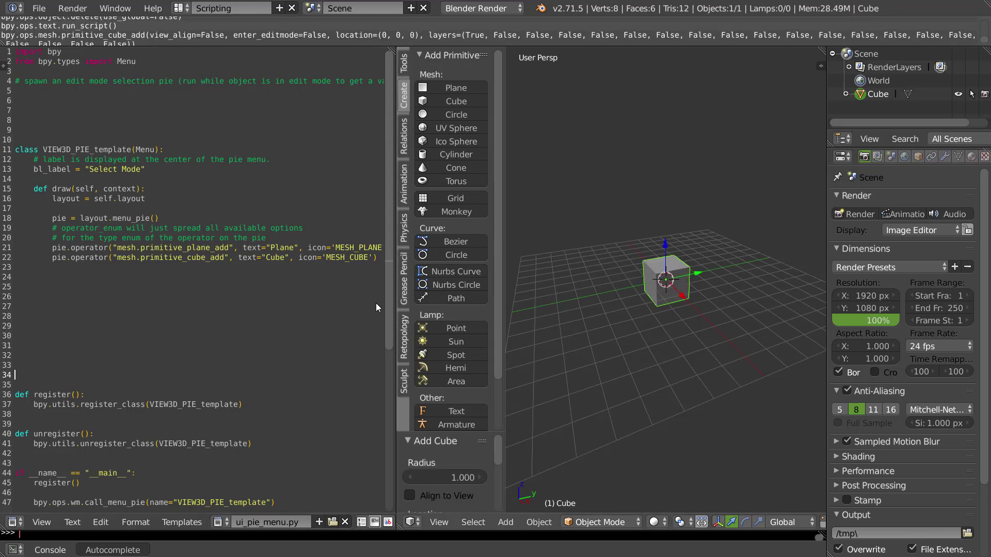
Reopen and dismiss the pie, then browse the context, specials and mode menus without changes
{"action": "key", "text": "alt+p"}
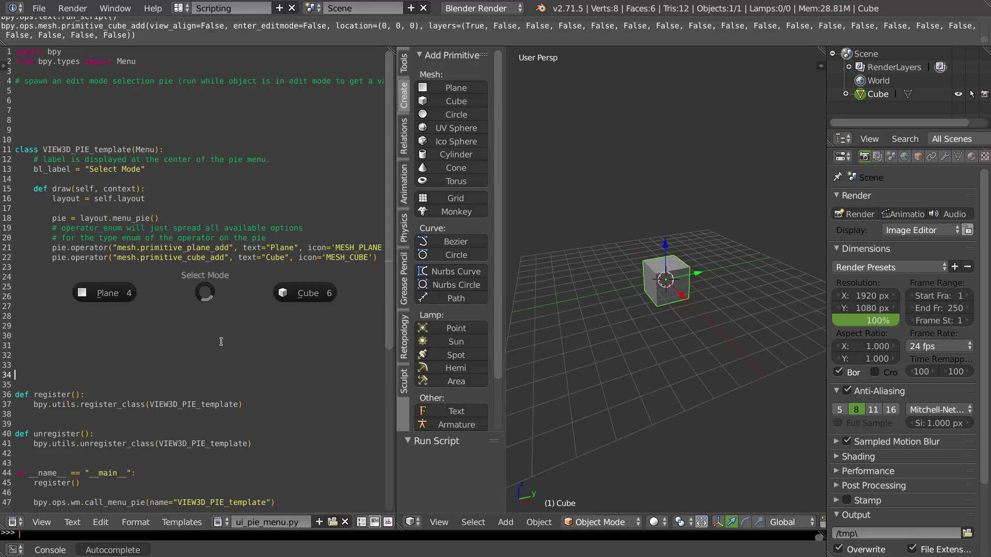
{"action": "key", "text": "Escape"}
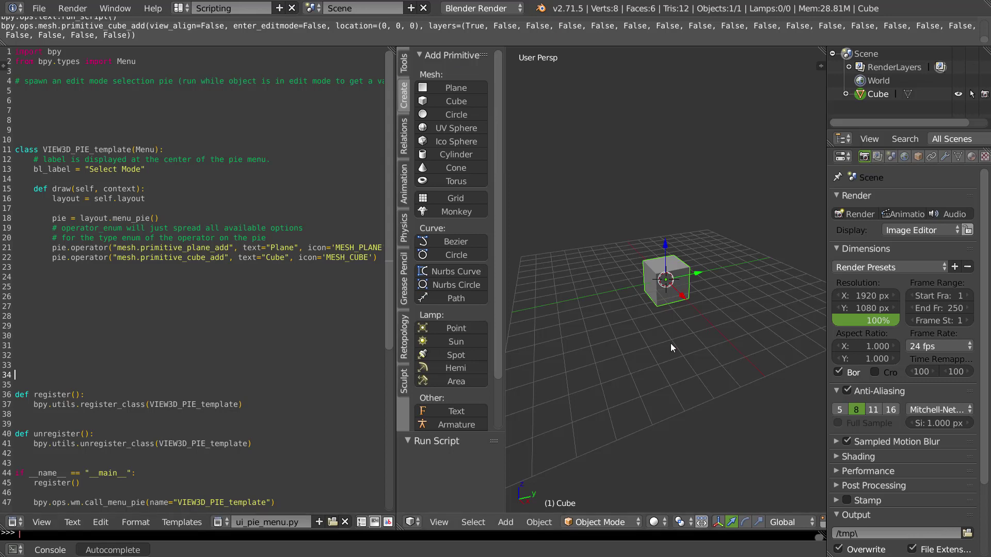
{"action": "right_click", "coordinate": [634, 292]}
{"action": "key", "text": "w"}
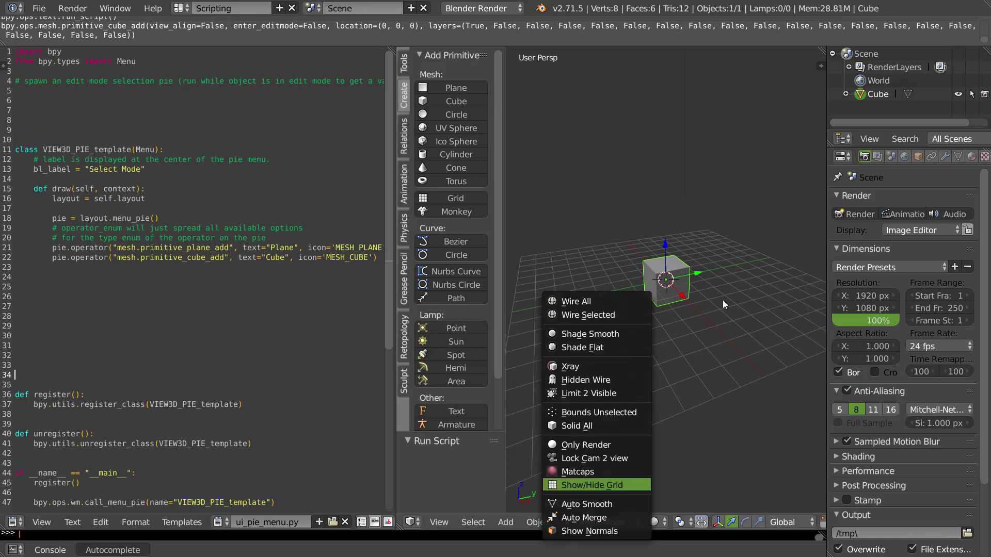
{"action": "key", "text": "Tab"}
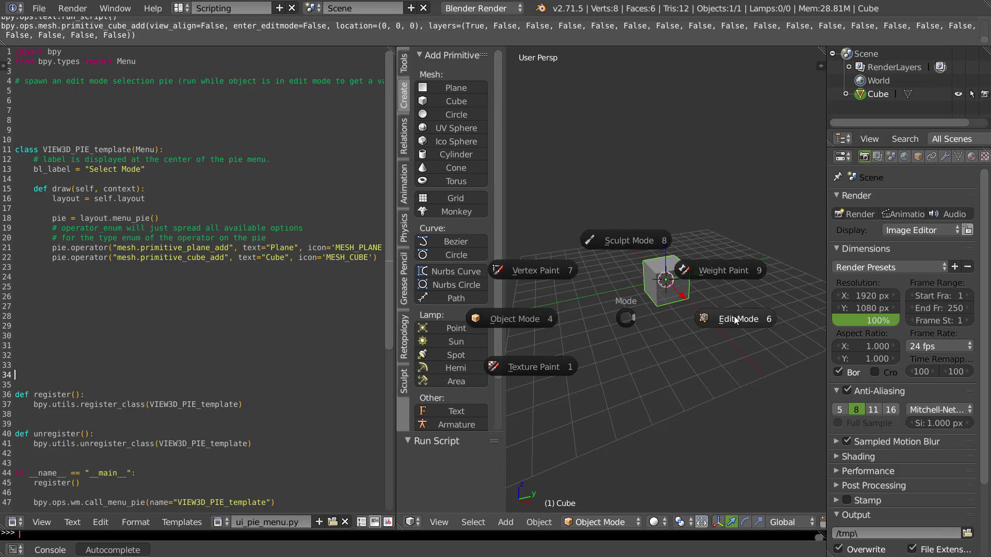
{"action": "left_click", "coordinate": [283, 291]}
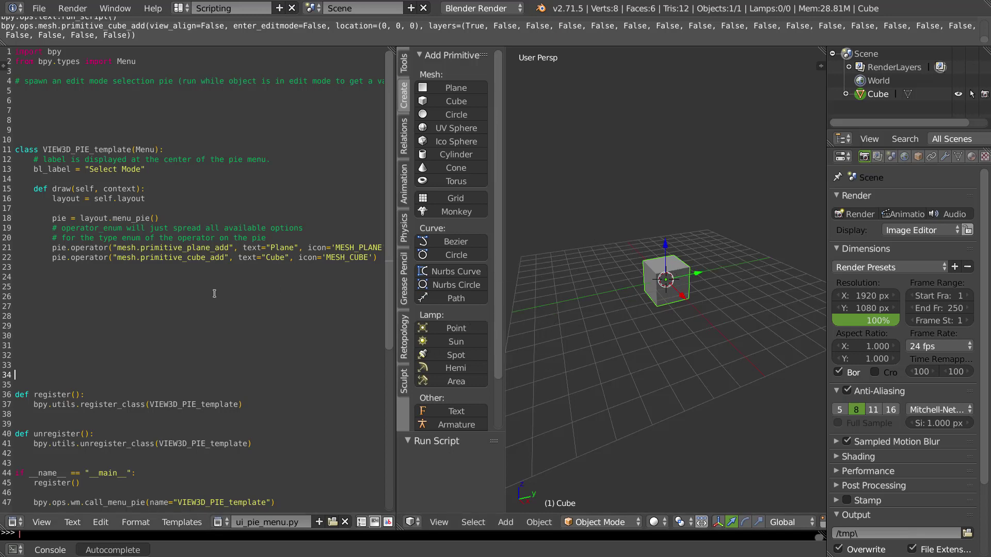
{"action": "left_click", "coordinate": [219, 522]}
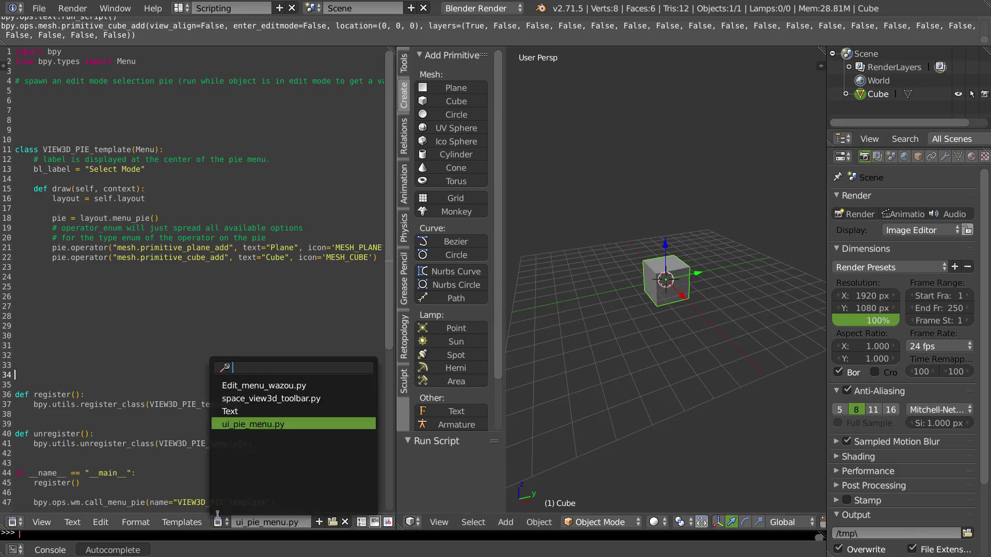
{"action": "left_click", "coordinate": [244, 386]}
{"action": "scroll", "coordinate": [170, 341], "scroll_direction": "up", "scroll_amount": 5}
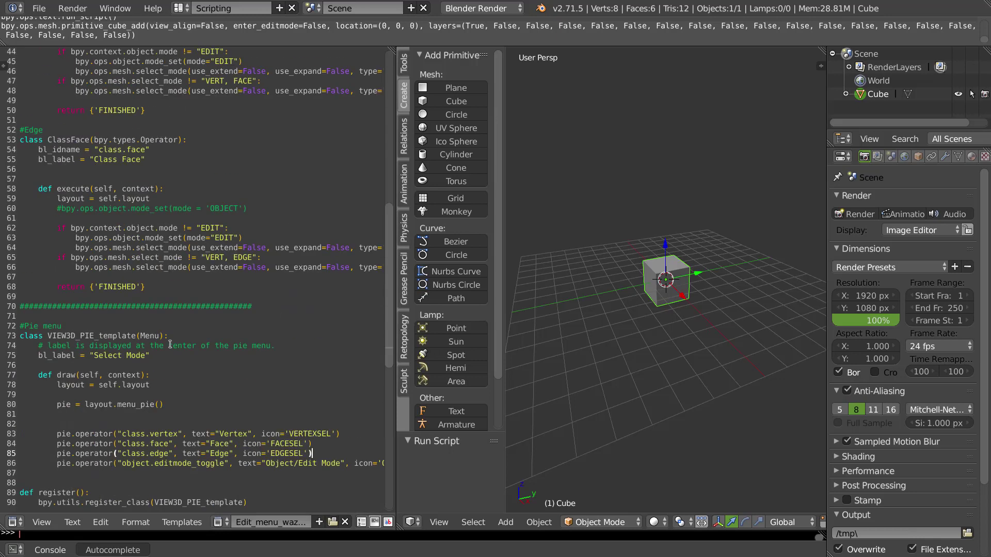
{"action": "scroll", "coordinate": [171, 344], "scroll_direction": "down", "scroll_amount": 4}
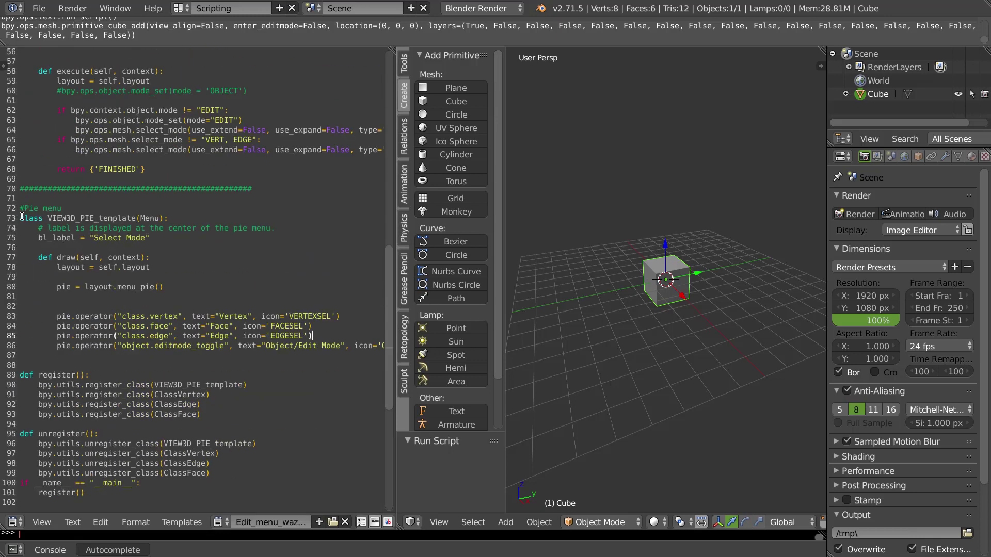
{"action": "mouse_move", "coordinate": [21, 218]}
{"action": "left_mouse_down"}
{"action": "mouse_move", "coordinate": [296, 345]}
{"action": "mouse_move", "coordinate": [324, 345]}
{"action": "left_mouse_up"}
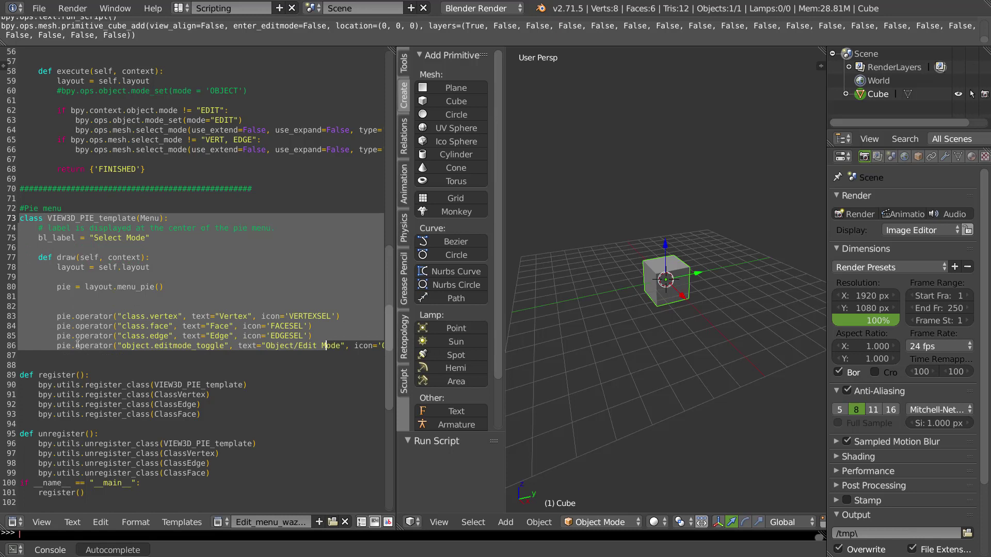
{"action": "left_click", "coordinate": [294, 459]}
{"action": "key", "text": "alt+p"}
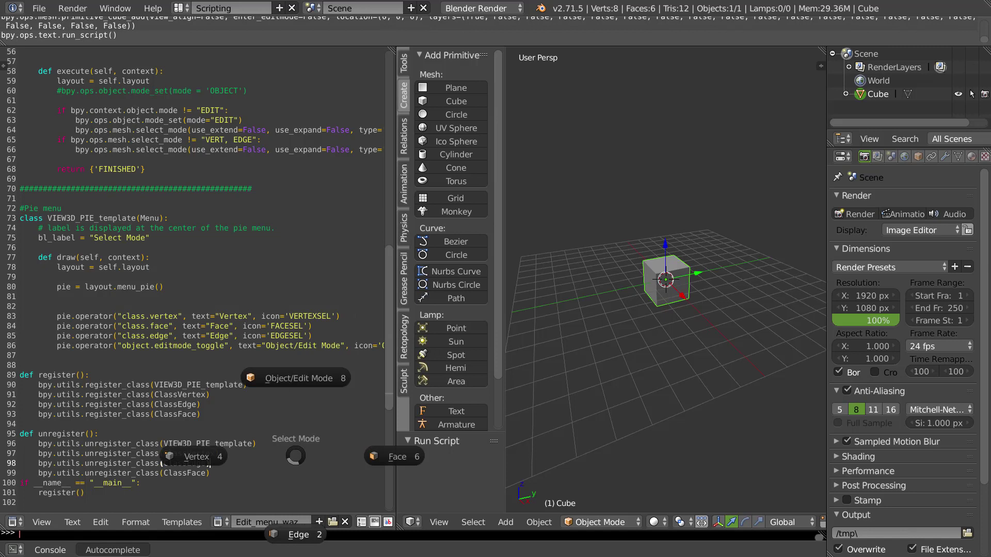
{"action": "left_click", "coordinate": [250, 286]}
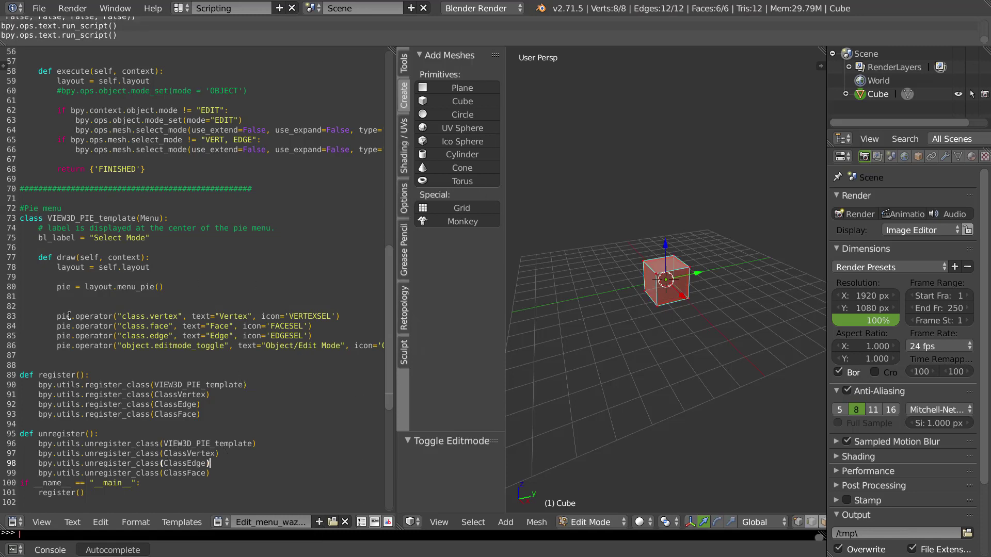
{"action": "left_click_drag", "start_coordinate": [121, 317], "coordinate": [176, 315]}
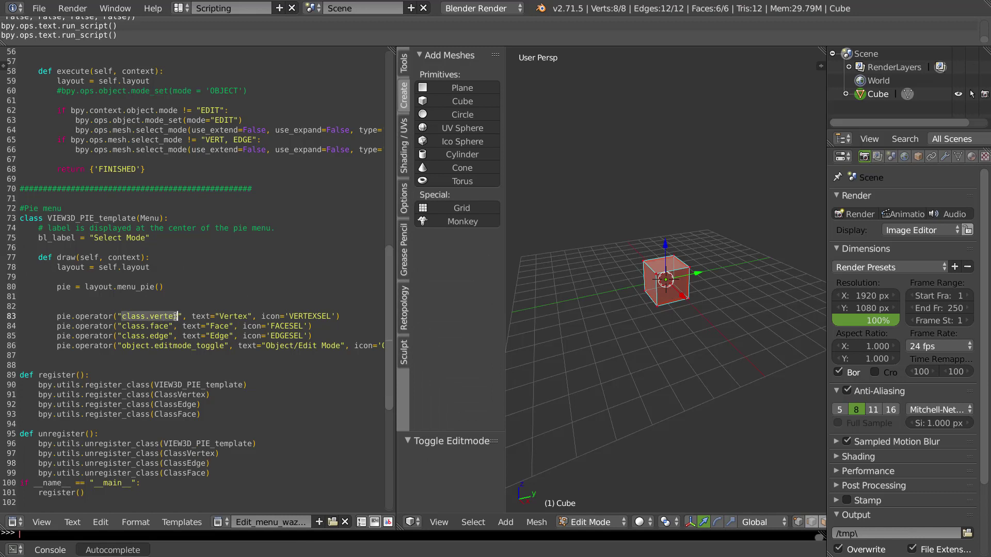
{"action": "scroll", "coordinate": [177, 316], "scroll_direction": "up", "scroll_amount": 1}
{"action": "scroll", "coordinate": [165, 320], "scroll_direction": "up", "scroll_amount": 5}
{"action": "scroll", "coordinate": [144, 325], "scroll_direction": "up", "scroll_amount": 6}
{"action": "scroll", "coordinate": [125, 332], "scroll_direction": "up", "scroll_amount": 6}
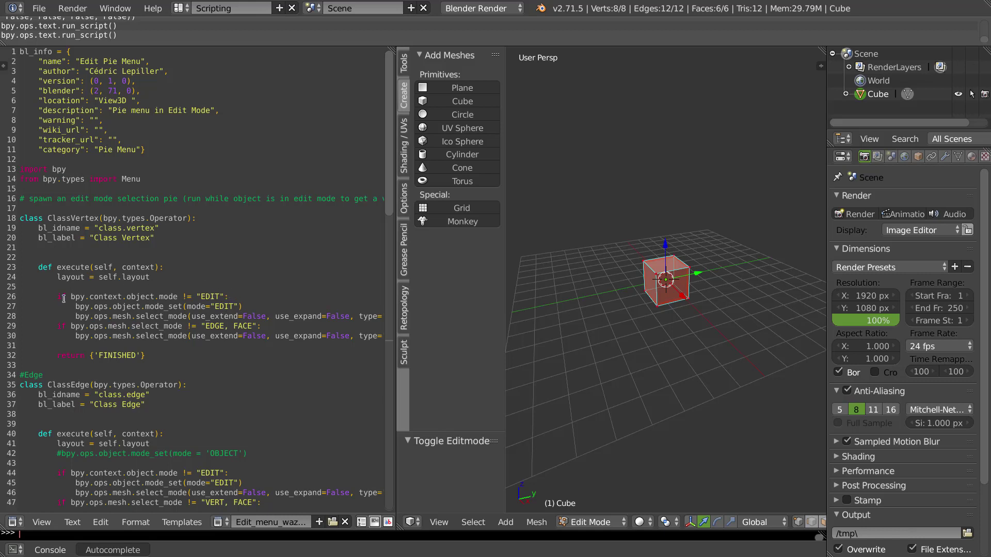
Scroll through Edit_menu_wazou.py, picking out ClassVertex, down to the pie.operator calls and registration code
{"action": "scroll", "coordinate": [315, 346], "scroll_direction": "right", "scroll_amount": 3}
{"action": "scroll", "coordinate": [307, 323], "scroll_direction": "right", "scroll_amount": 3}
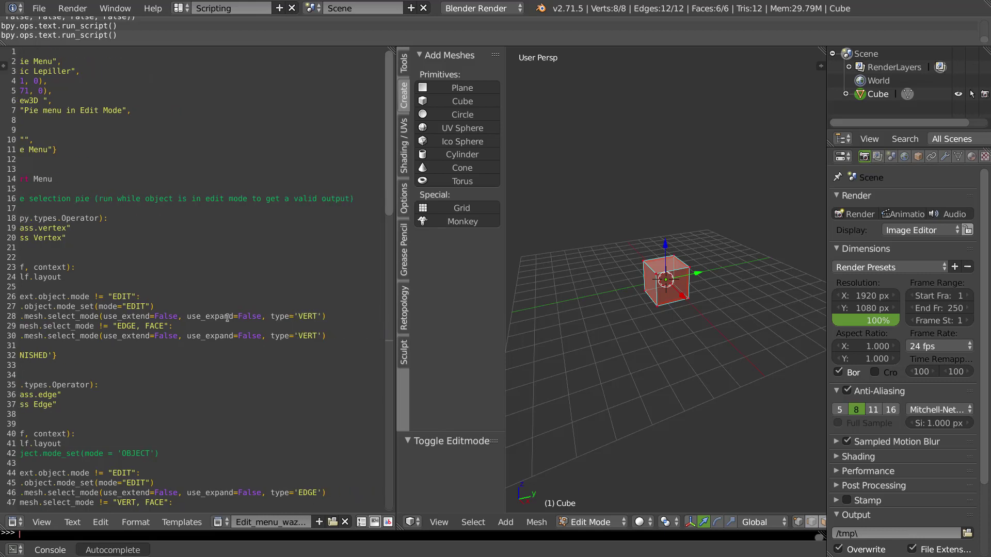
{"action": "scroll", "coordinate": [176, 370], "scroll_direction": "left", "scroll_amount": 4}
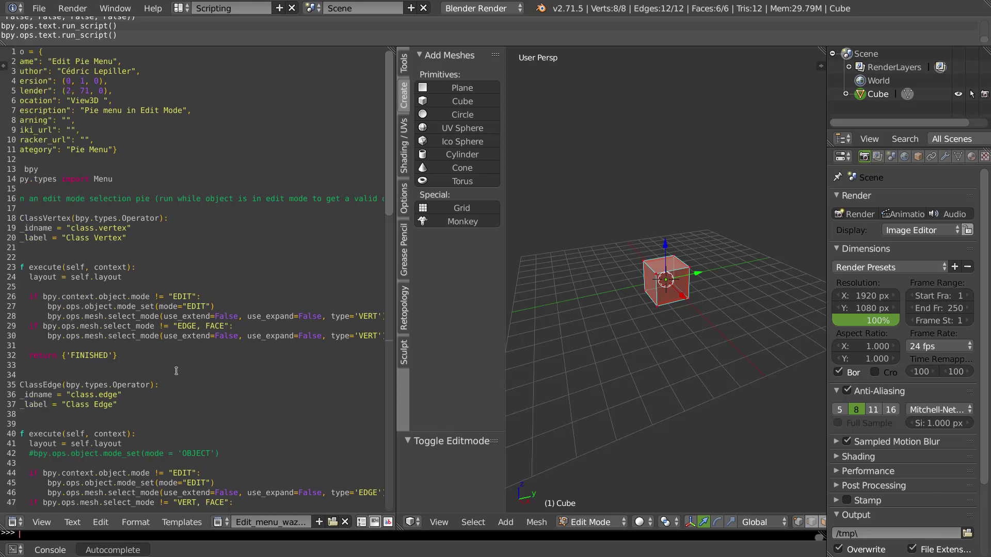
{"action": "scroll", "coordinate": [176, 371], "scroll_direction": "left", "scroll_amount": 1}
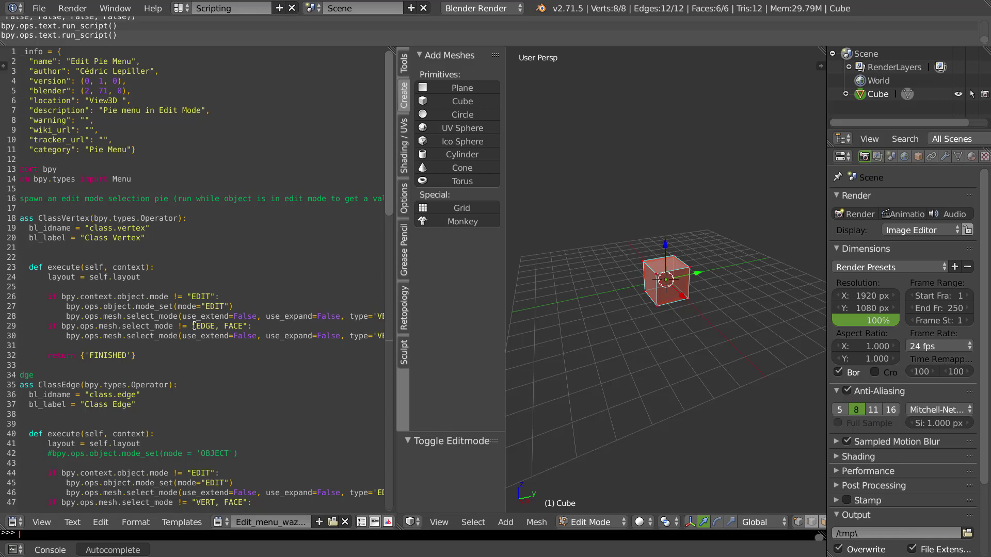
{"action": "scroll", "coordinate": [218, 356], "scroll_direction": "right", "scroll_amount": 1}
{"action": "scroll", "coordinate": [218, 357], "scroll_direction": "right", "scroll_amount": 1}
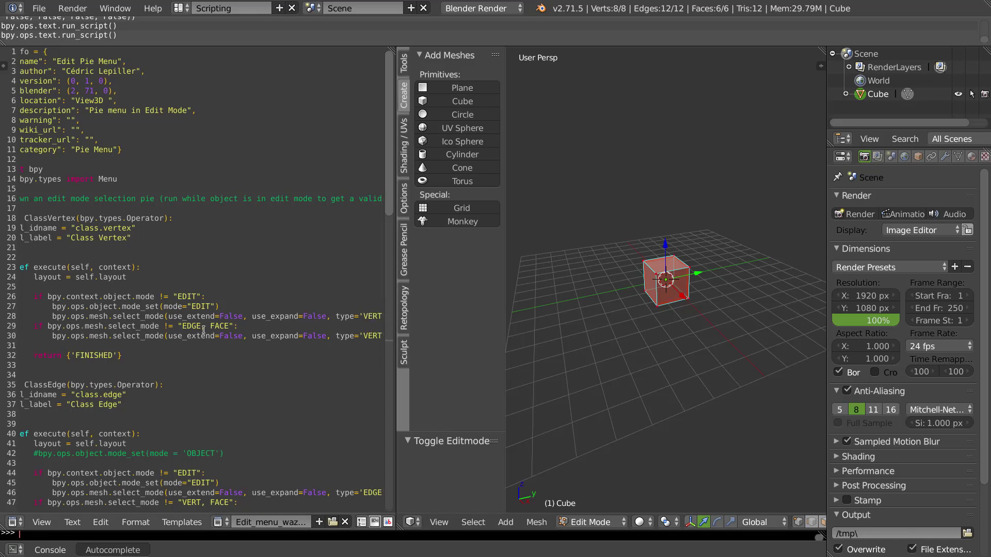
{"action": "scroll", "coordinate": [258, 356], "scroll_direction": "right", "scroll_amount": 8}
{"action": "scroll", "coordinate": [106, 359], "scroll_direction": "left", "scroll_amount": 2}
{"action": "scroll", "coordinate": [106, 359], "scroll_direction": "left", "scroll_amount": 2}
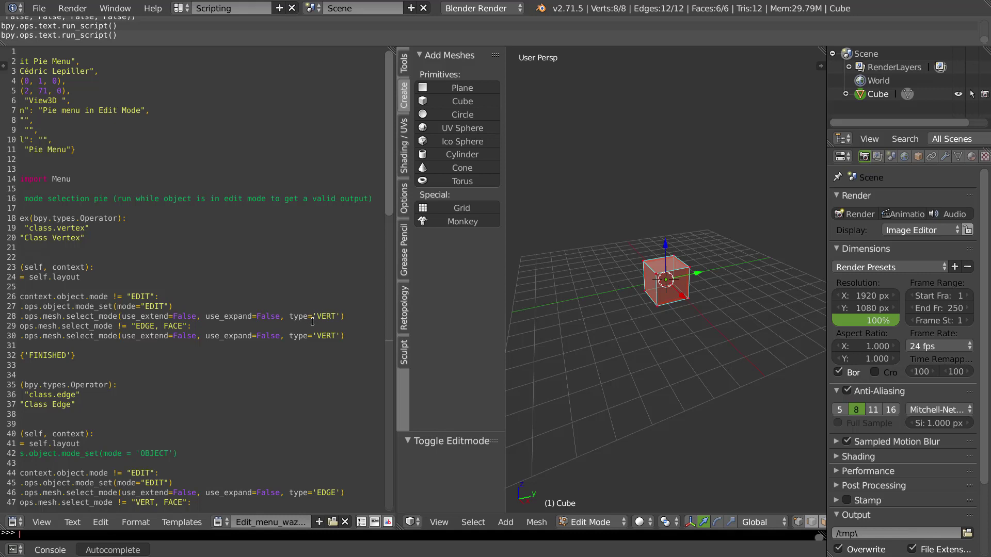
{"action": "scroll", "coordinate": [308, 361], "scroll_direction": "left", "scroll_amount": 4}
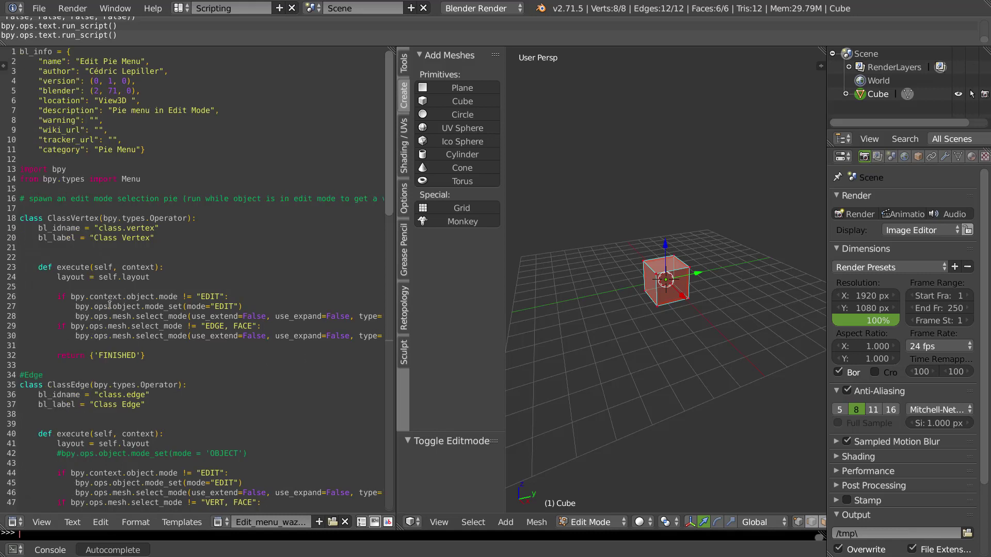
{"action": "double_click", "coordinate": [48, 218]}
{"action": "scroll", "coordinate": [131, 316], "scroll_direction": "down", "scroll_amount": 4}
{"action": "scroll", "coordinate": [131, 316], "scroll_direction": "down", "scroll_amount": 7}
{"action": "scroll", "coordinate": [132, 317], "scroll_direction": "down", "scroll_amount": 3}
{"action": "scroll", "coordinate": [130, 315], "scroll_direction": "down", "scroll_amount": 6}
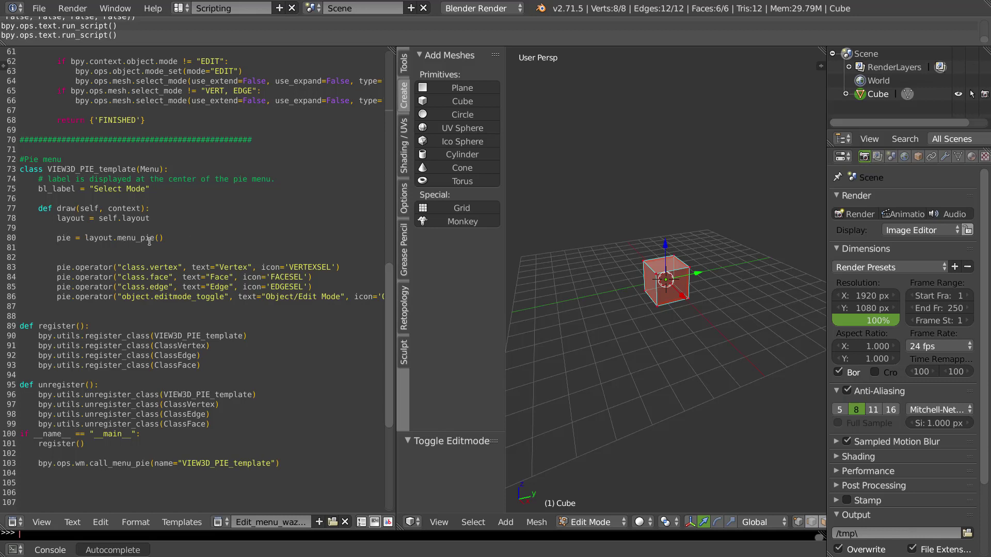
Highlight the menu_pie call and the pie.operator arguments: class.vertex, Vertex label, VERTEXSEL icon
{"action": "left_click_drag", "start_coordinate": [85, 239], "coordinate": [160, 239]}
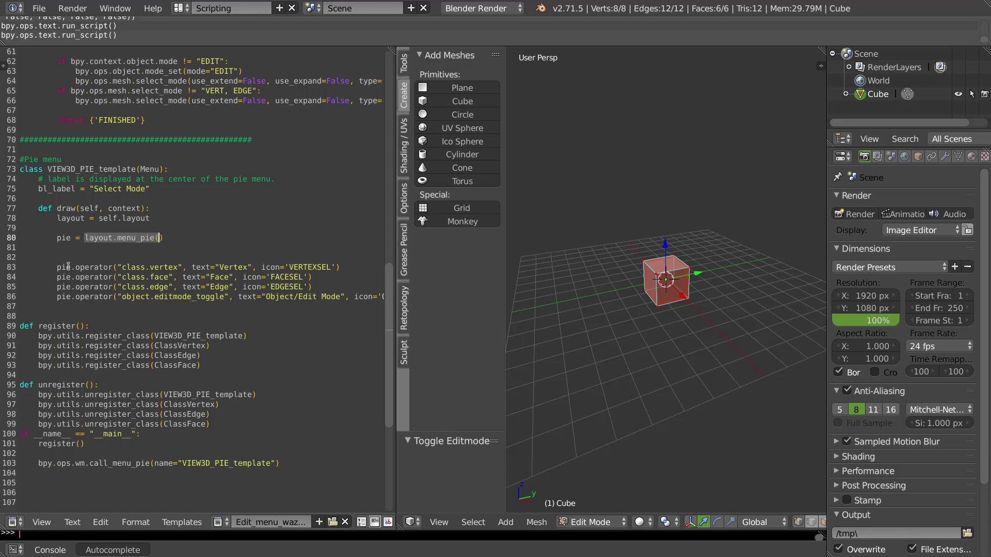
{"action": "left_click_drag", "start_coordinate": [57, 267], "coordinate": [70, 268]}
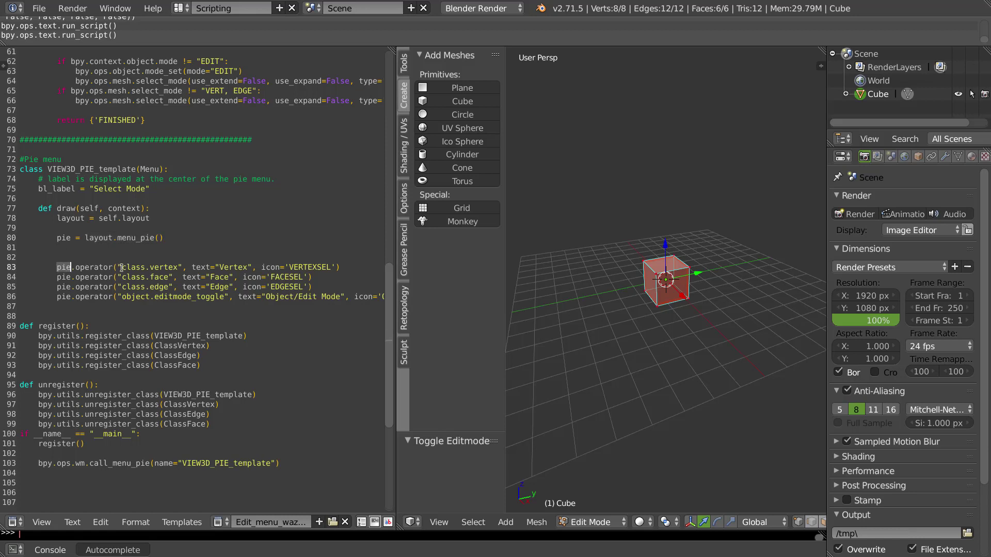
{"action": "left_click_drag", "start_coordinate": [122, 268], "coordinate": [176, 268]}
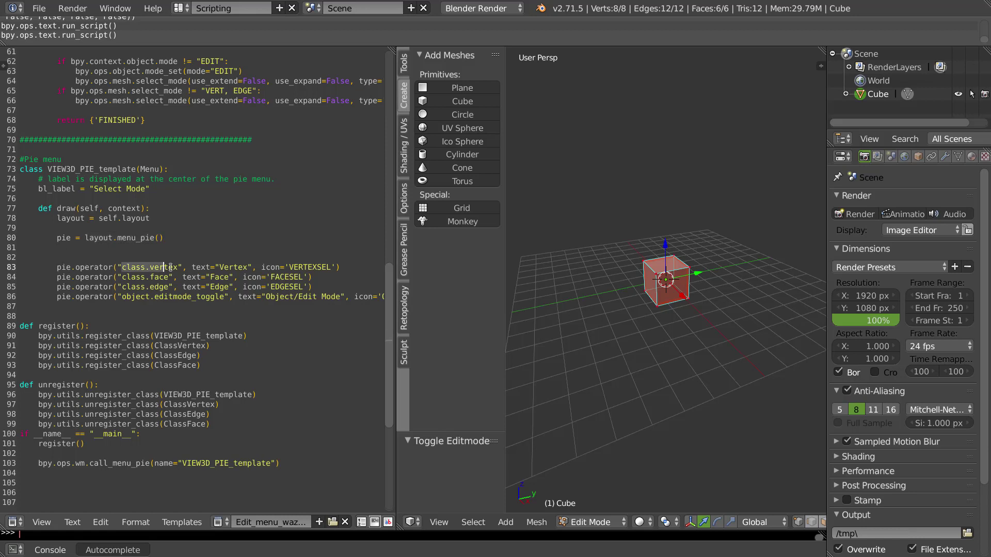
{"action": "left_click", "coordinate": [218, 267]}
{"action": "left_click_drag", "start_coordinate": [288, 268], "coordinate": [331, 268]}
Run the script and pick Face from the Select Mode pie, then reopen and dismiss it
{"action": "left_click", "coordinate": [309, 416]}
{"action": "key", "text": "alt+p"}
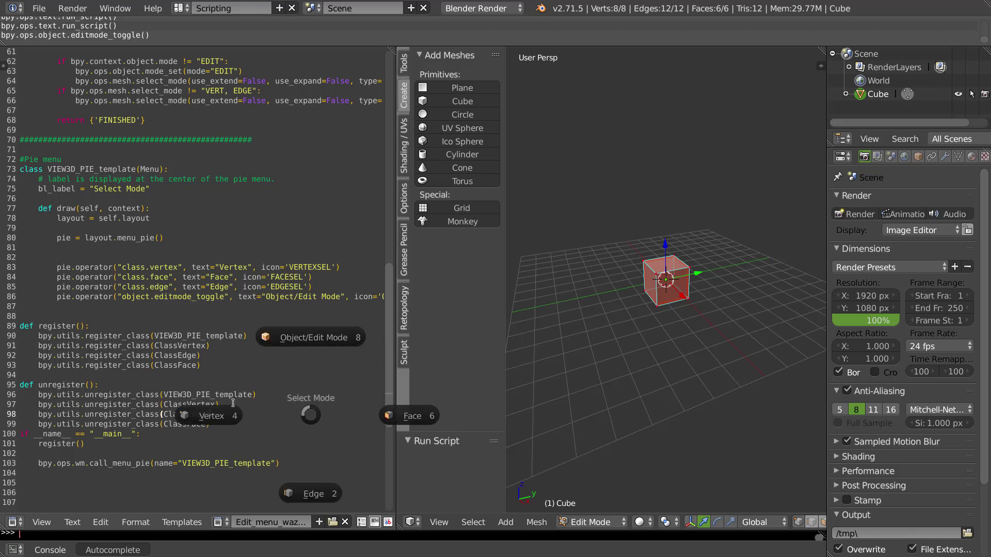
{"action": "left_click", "coordinate": [207, 419]}
{"action": "key", "text": "alt+p"}
{"action": "left_click", "coordinate": [294, 374]}
{"action": "key", "text": "alt+p"}
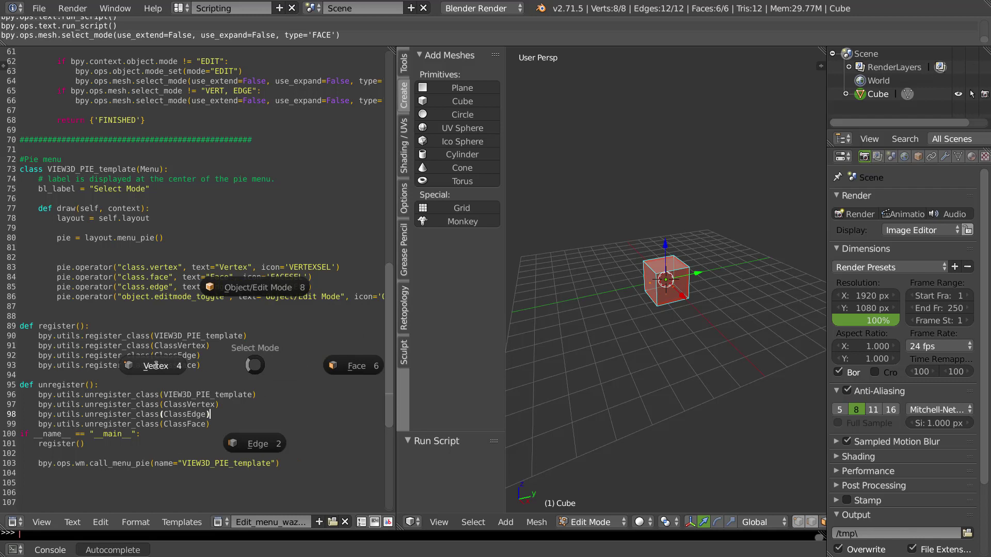
{"action": "left_click", "coordinate": [155, 366]}
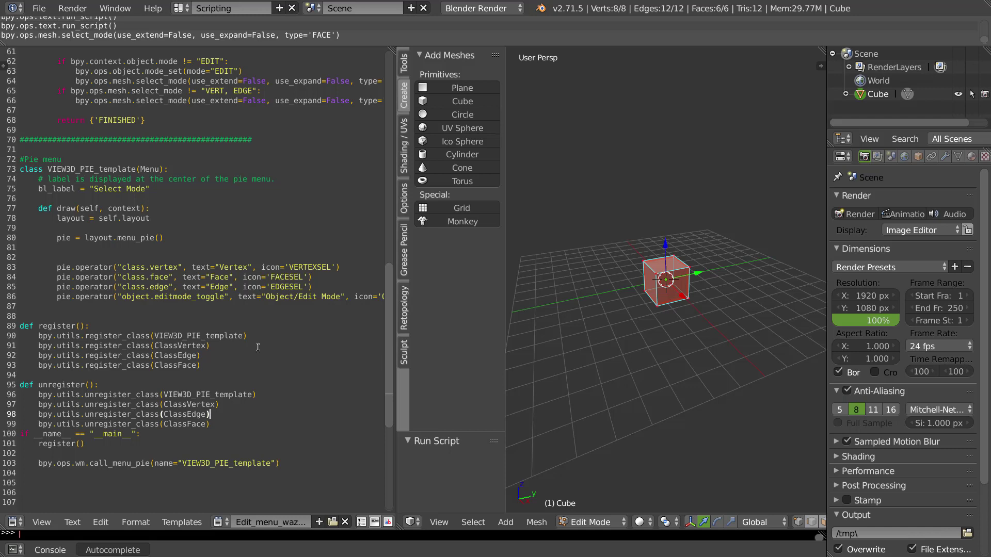
Show the Retopology tools in a wider tool shelf and return to the script's draw code
{"action": "left_click", "coordinate": [404, 310]}
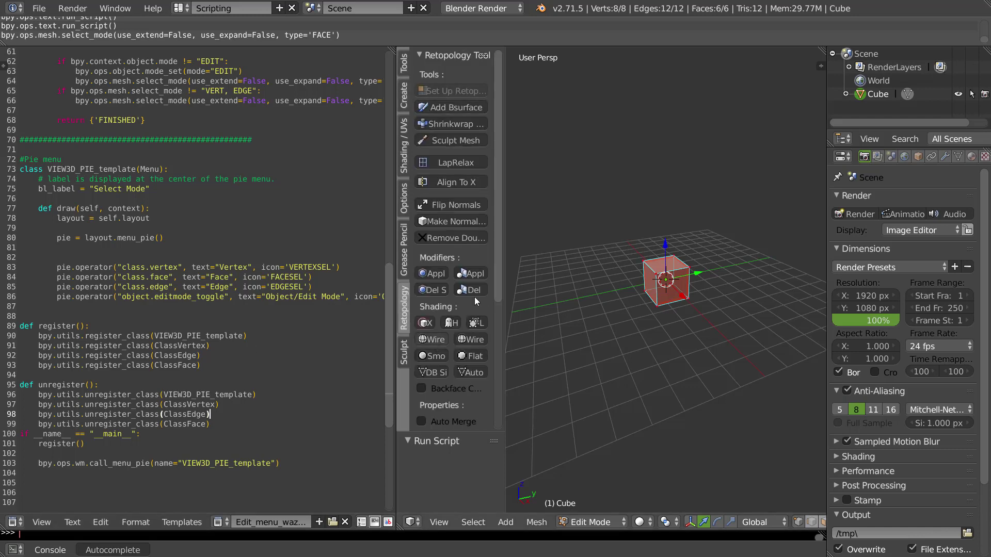
{"action": "left_click_drag", "start_coordinate": [504, 233], "coordinate": [560, 233]}
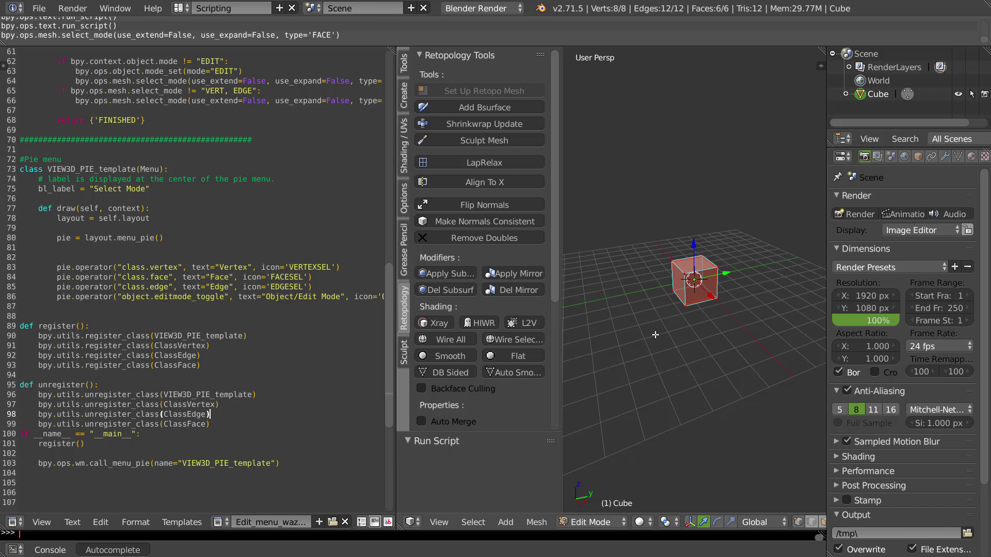
{"action": "left_click", "coordinate": [44, 228]}
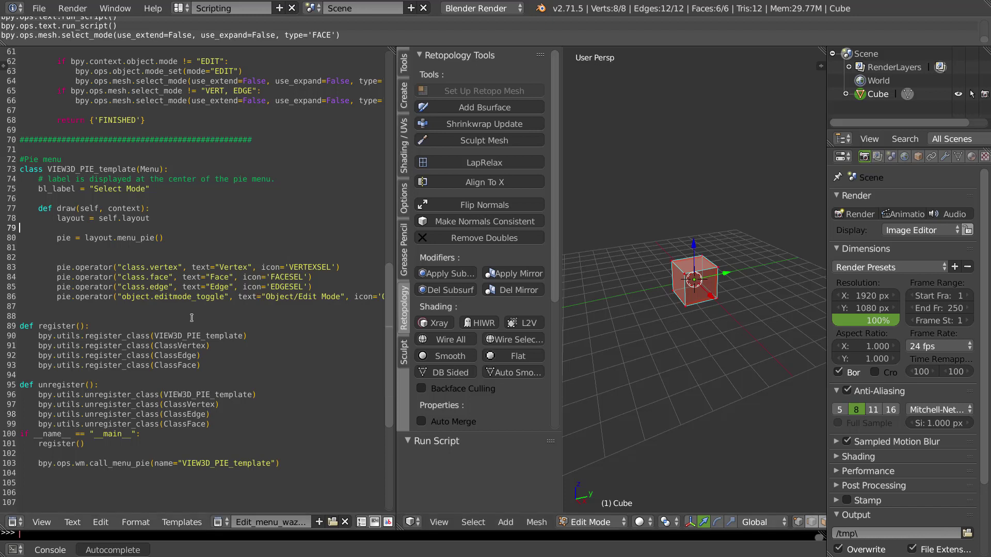
{"action": "scroll", "coordinate": [44, 217], "scroll_direction": "up", "scroll_amount": 6}
{"action": "scroll", "coordinate": [45, 215], "scroll_direction": "up", "scroll_amount": 1}
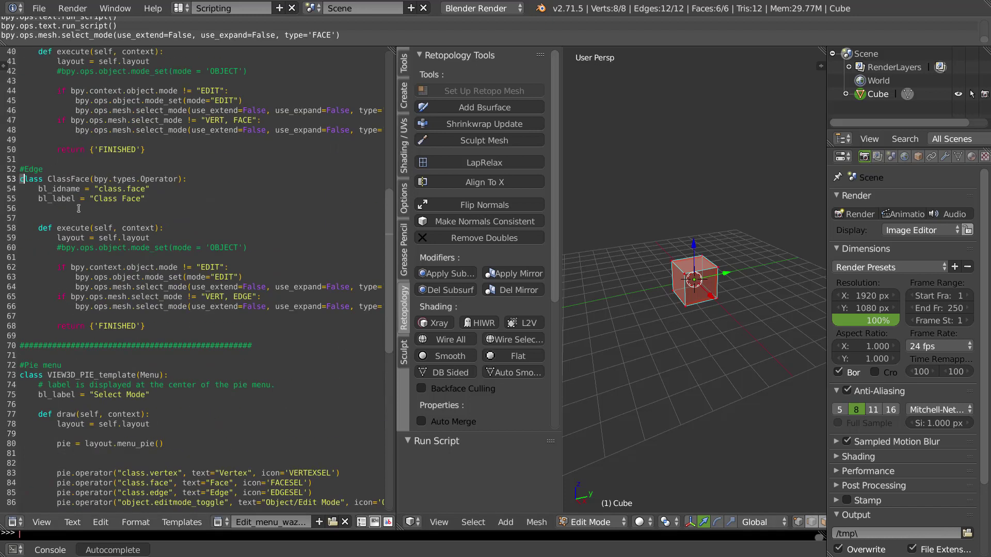
Highlight the ClassFace operator, its mode-checking if statements, and the class.face id on line 84
{"action": "left_click_drag", "start_coordinate": [20, 179], "coordinate": [145, 326]}
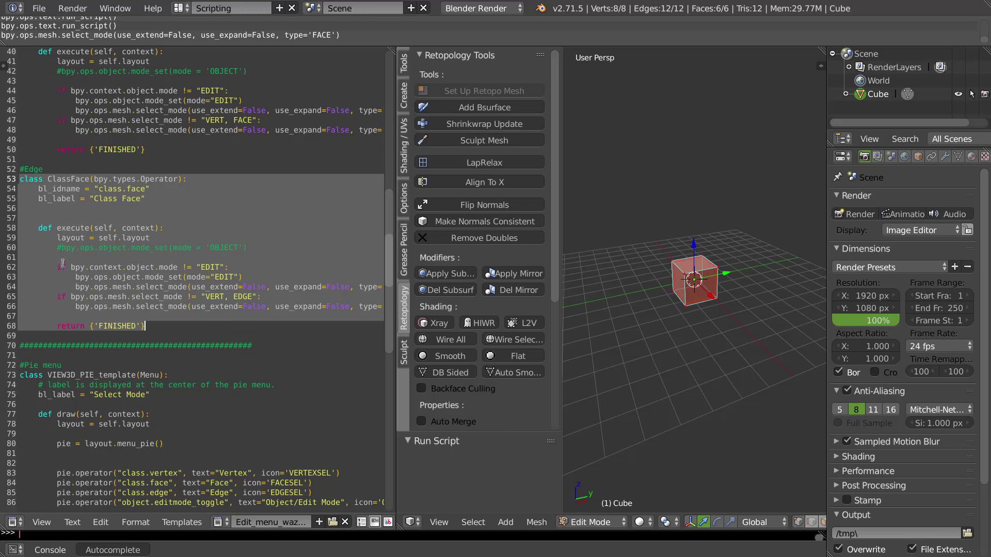
{"action": "left_click_drag", "start_coordinate": [52, 267], "coordinate": [248, 309]}
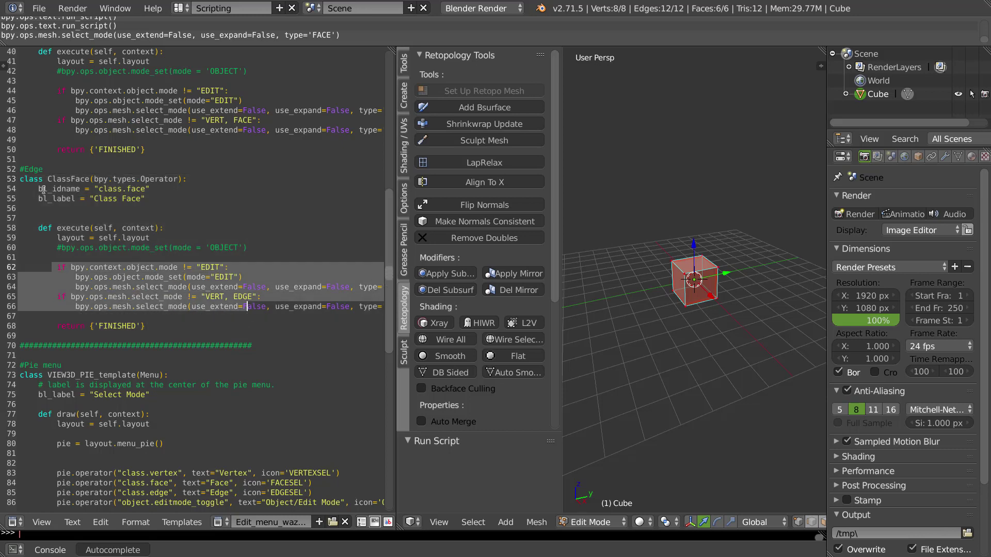
{"action": "left_click", "coordinate": [93, 188]}
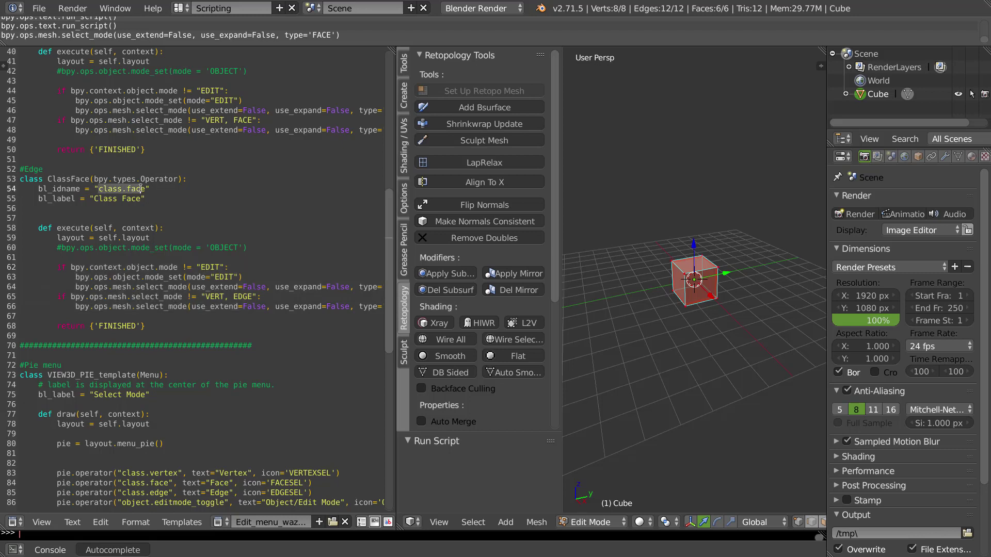
{"action": "scroll", "coordinate": [138, 253], "scroll_direction": "down", "scroll_amount": 5}
{"action": "scroll", "coordinate": [136, 262], "scroll_direction": "down", "scroll_amount": 4}
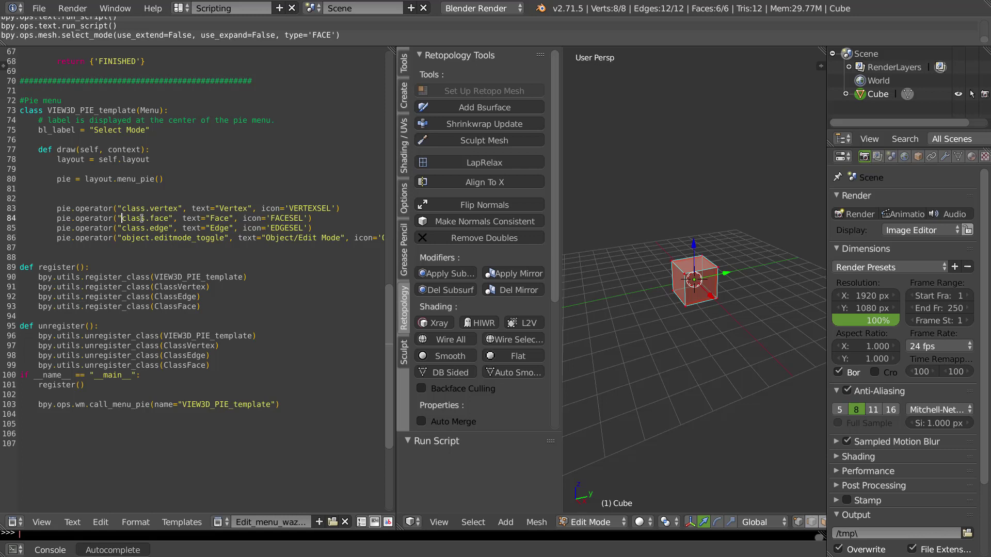
{"action": "left_click_drag", "start_coordinate": [122, 218], "coordinate": [168, 218]}
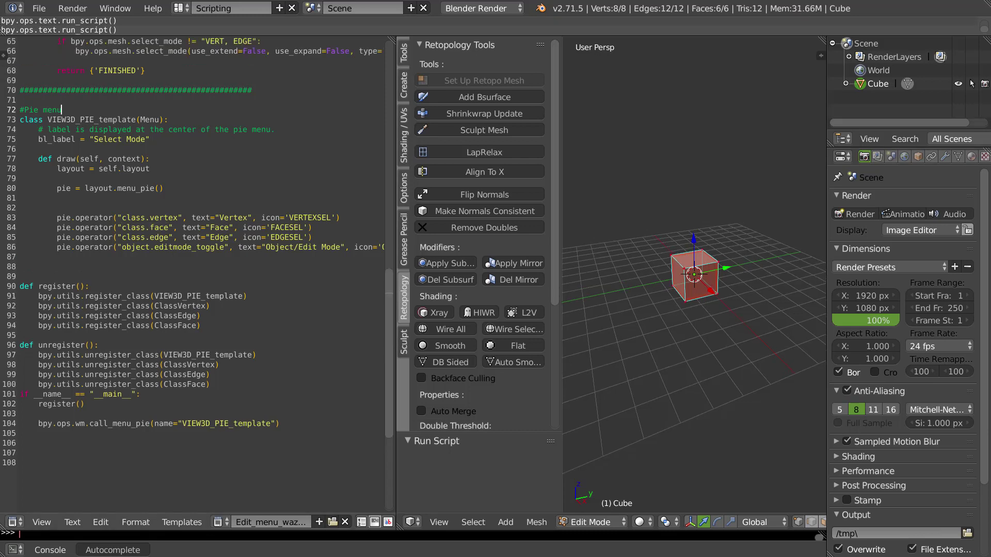
Preview the Select Mode pie, then paste the box column and aligned row lines with matching indentation
{"action": "left_click", "coordinate": [253, 298]}
{"action": "key", "text": "alt+p"}
{"action": "left_click", "coordinate": [62, 266]}
{"action": "type", "text": "box = pie.split().column() row = box.row(align=True)"}
{"action": "left_click", "coordinate": [12, 279]}
{"action": "key", "text": "Tab"}
{"action": "key", "text": "Tab"}
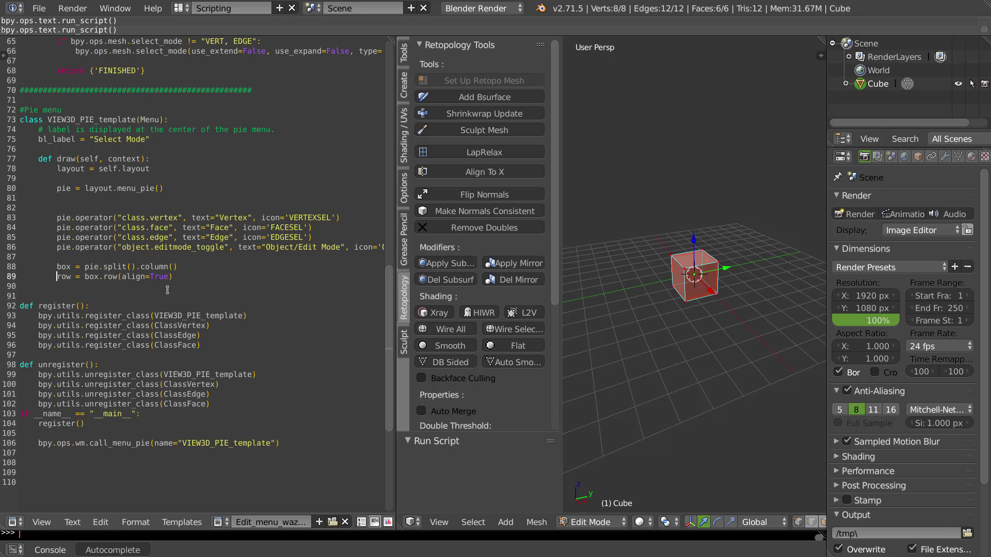
{"action": "left_click_drag", "start_coordinate": [59, 267], "coordinate": [69, 266]}
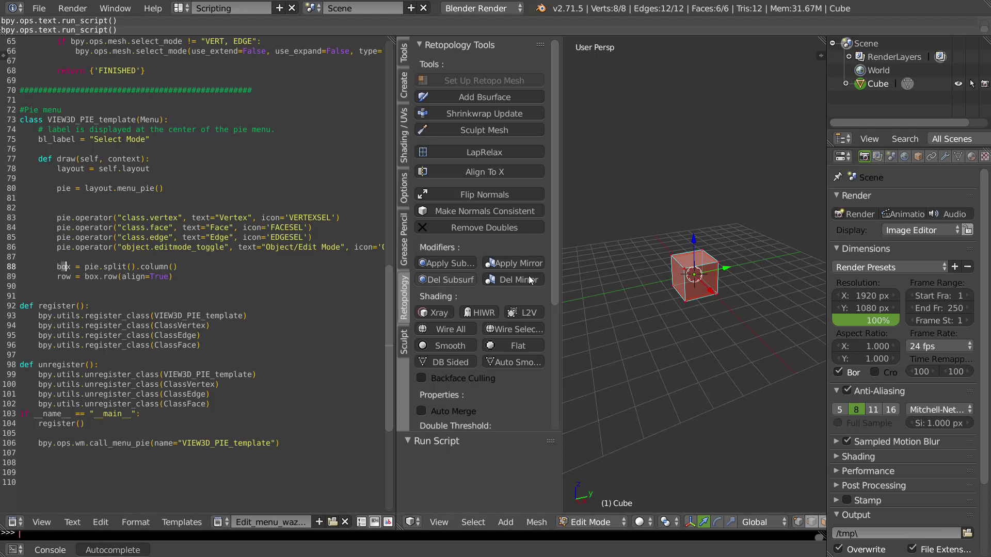
Glance at space_view3d_toolbar.py, then return to Edit_menu_wazou.py
{"action": "left_click", "coordinate": [183, 277]}
{"action": "left_click", "coordinate": [220, 523]}
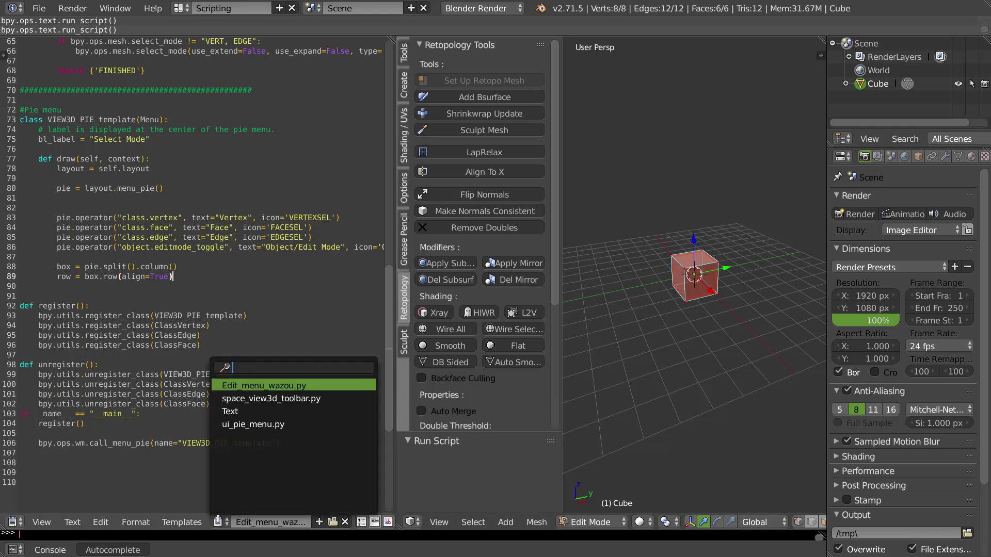
{"action": "left_click", "coordinate": [249, 395]}
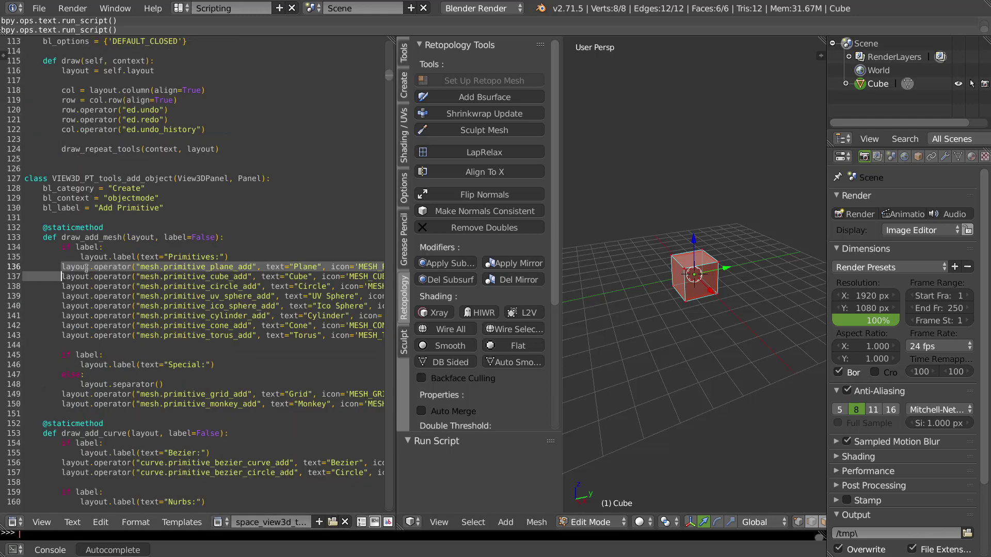
{"action": "left_click", "coordinate": [216, 523]}
{"action": "left_click", "coordinate": [233, 385]}
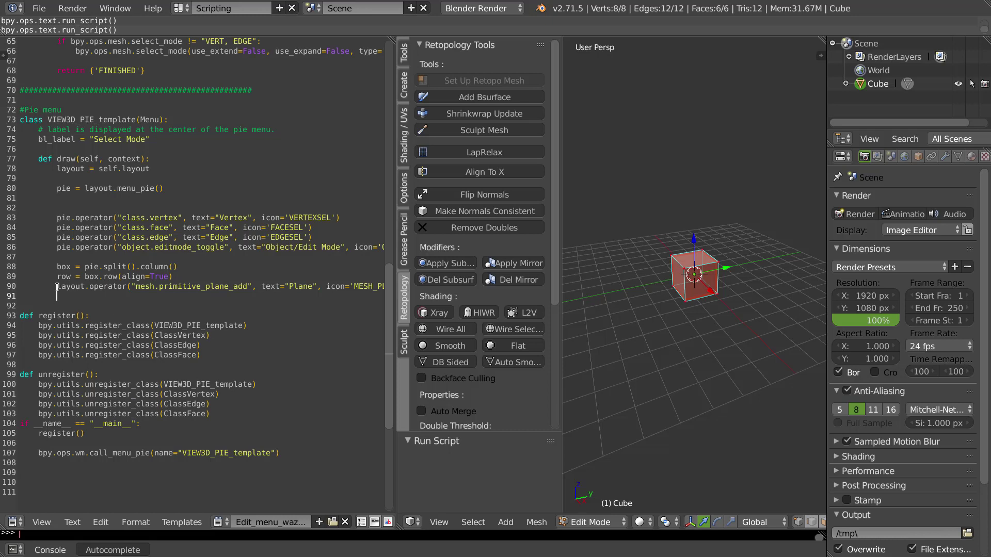
Change layout.operator to row.operator on line 90 and preview the pie menu
{"action": "left_click_drag", "start_coordinate": [57, 287], "coordinate": [84, 286]}
{"action": "type", "text": "row"}
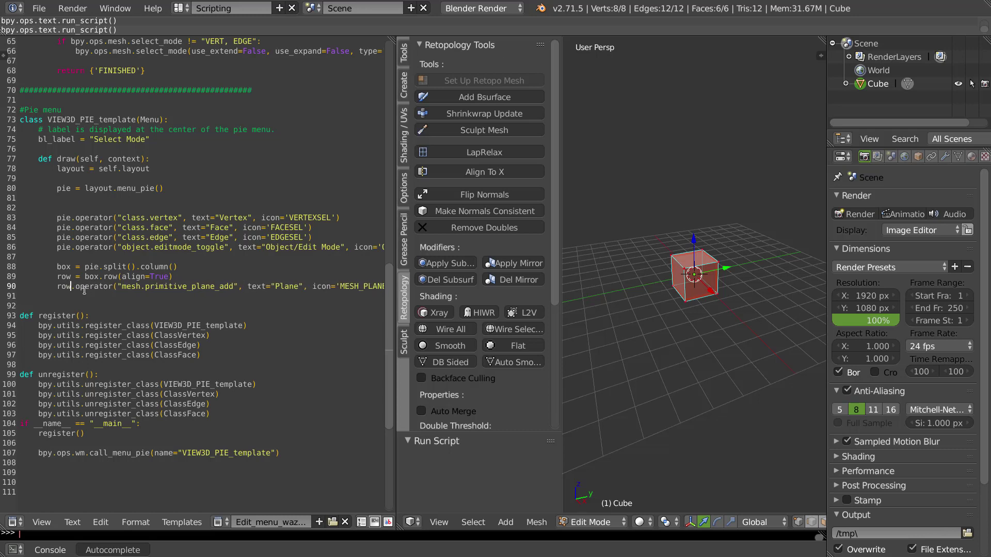
{"action": "left_click", "coordinate": [229, 326]}
{"action": "key", "text": "alt+p"}
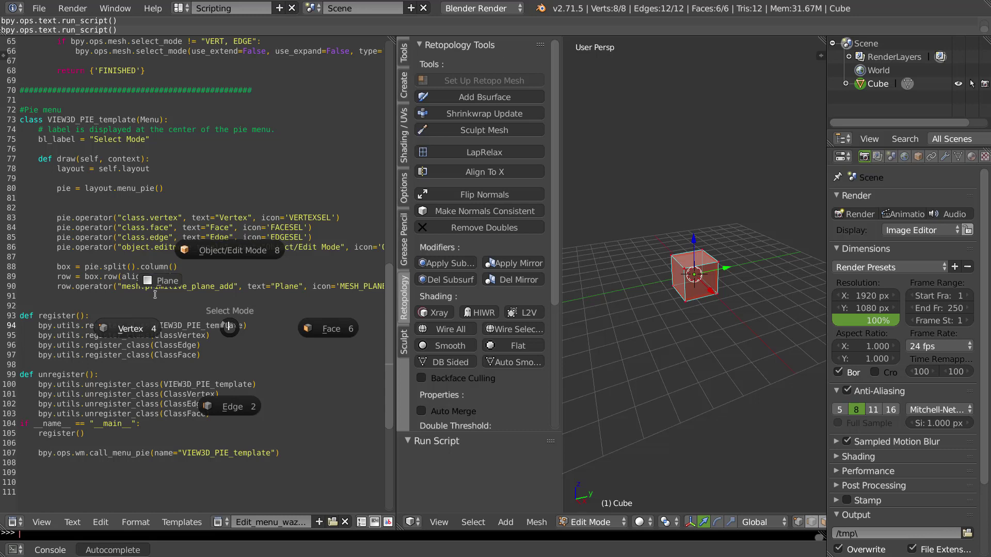
{"action": "key", "text": "Escape"}
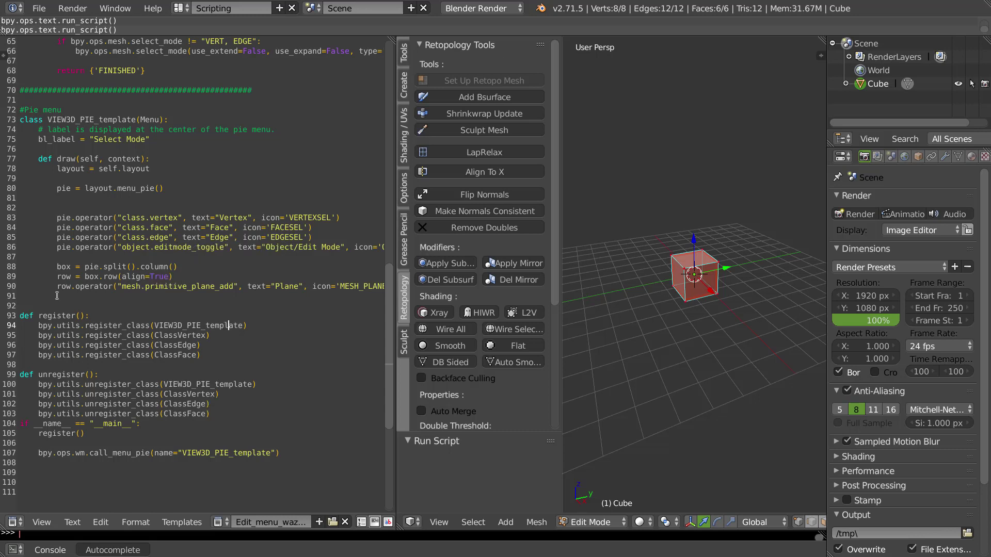
Duplicate the row.operator Plane line into four Plane entries and preview the pie
{"action": "left_click_drag", "start_coordinate": [57, 296], "coordinate": [54, 288]}
{"action": "key", "text": "ctrl+c"}
{"action": "key", "text": "ctrl+v"}
{"action": "key", "text": "ctrl+v"}
{"action": "key", "text": "ctrl+v"}
{"action": "key", "text": "ctrl+v"}
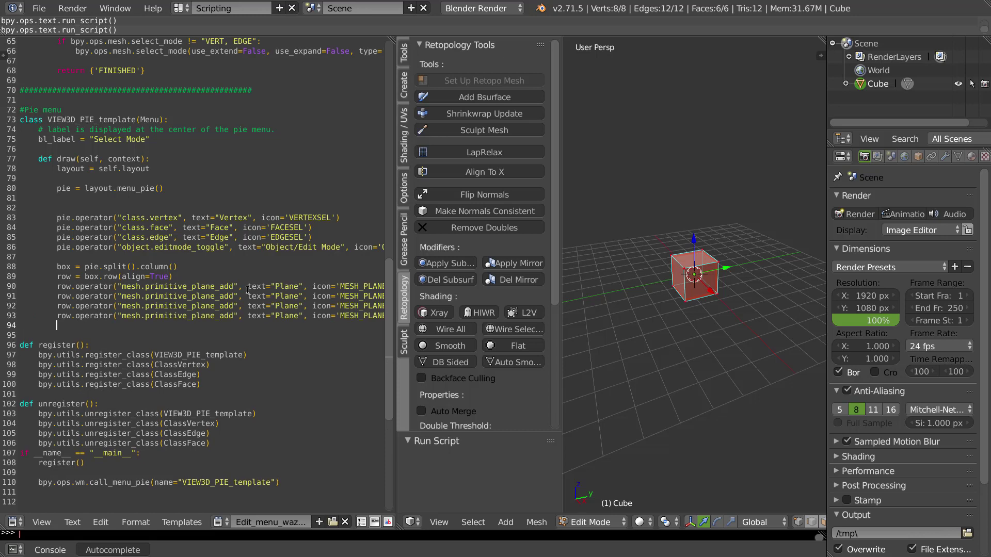
{"action": "key", "text": "alt+p"}
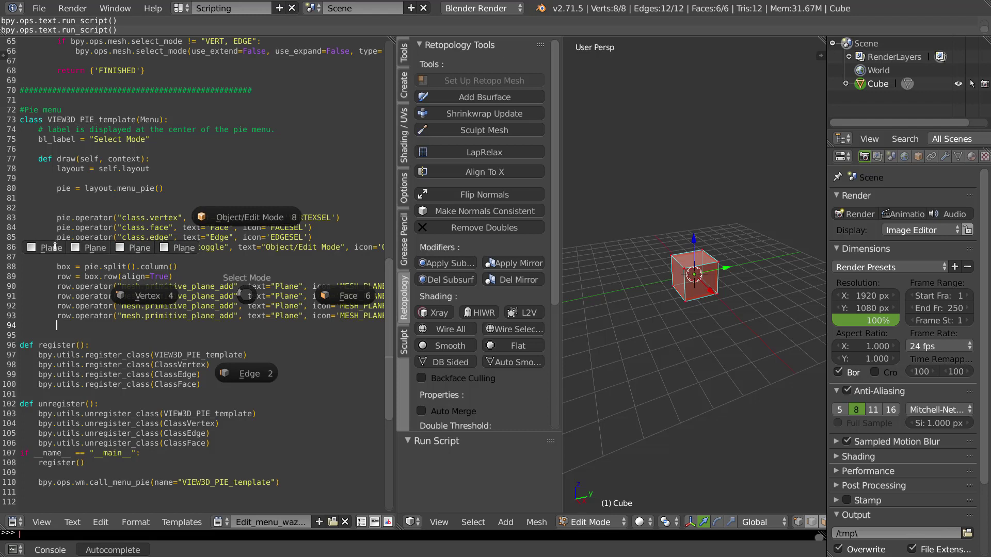
{"action": "key", "text": "Escape"}
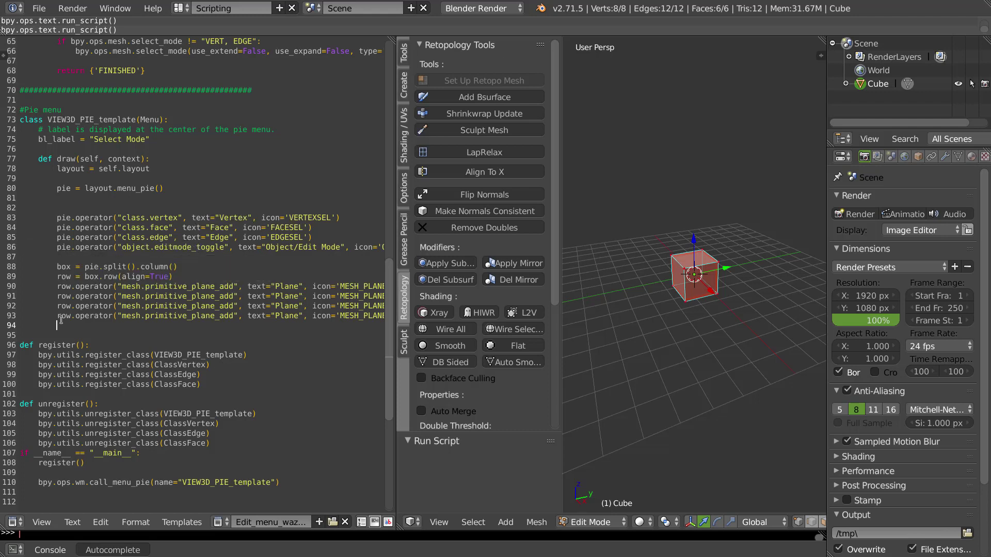
Start switching lines 93 and 92 from row to box
{"action": "left_click_drag", "start_coordinate": [57, 316], "coordinate": [70, 317]}
{"action": "type", "text": "box"}
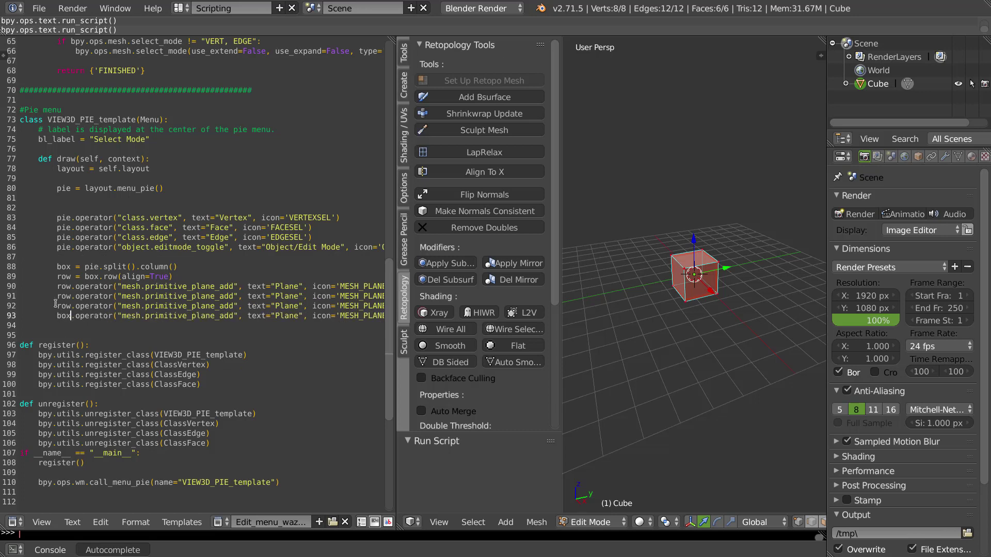
{"action": "left_click_drag", "start_coordinate": [57, 306], "coordinate": [70, 305]}
Finish changing line 92 to box.operator and preview the pie
{"action": "type", "text": "bo"}
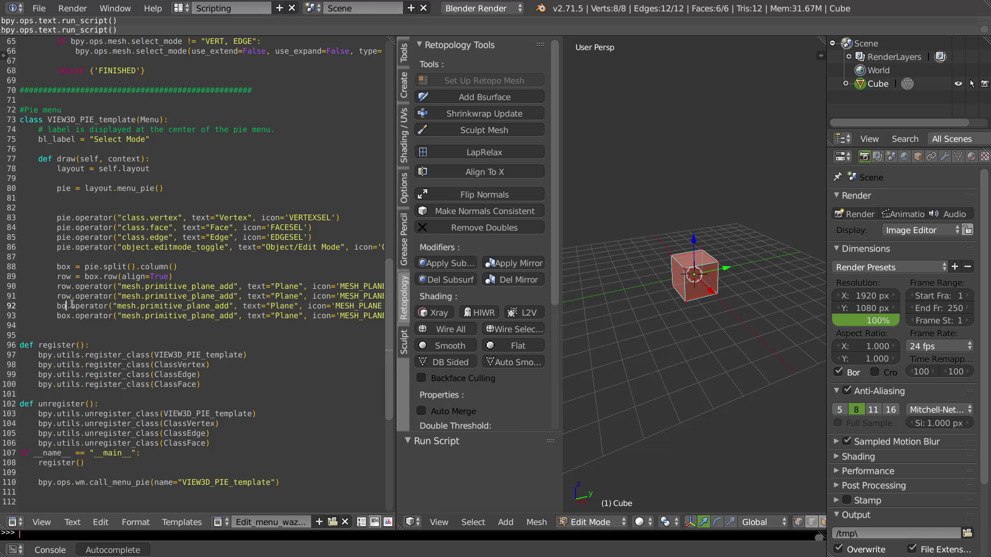
{"action": "key", "text": "alt+p"}
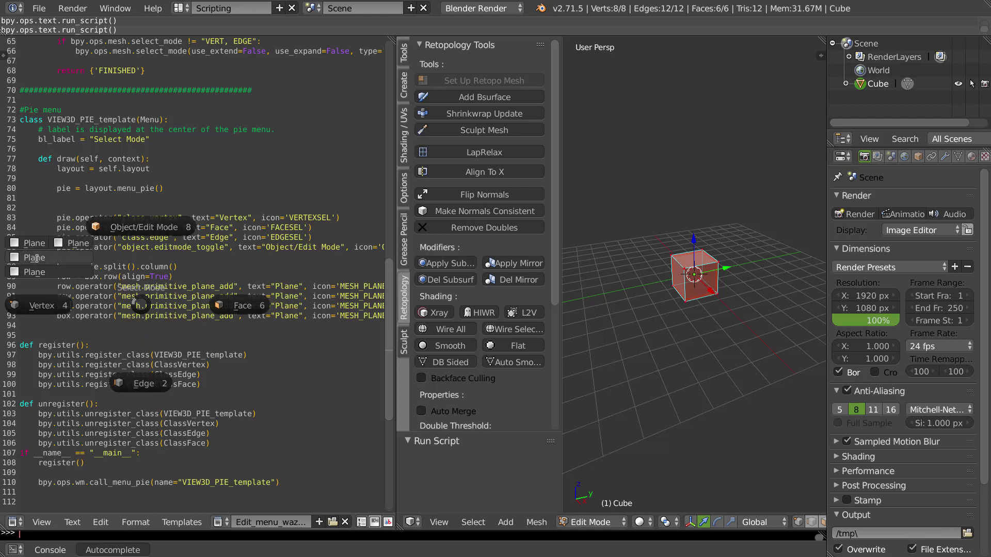
{"action": "key", "text": "Escape"}
Change line 88 to pie.split().box().column(), fixing the boc typo
{"action": "left_click", "coordinate": [134, 267]}
{"action": "type", "text": ".boc()"}
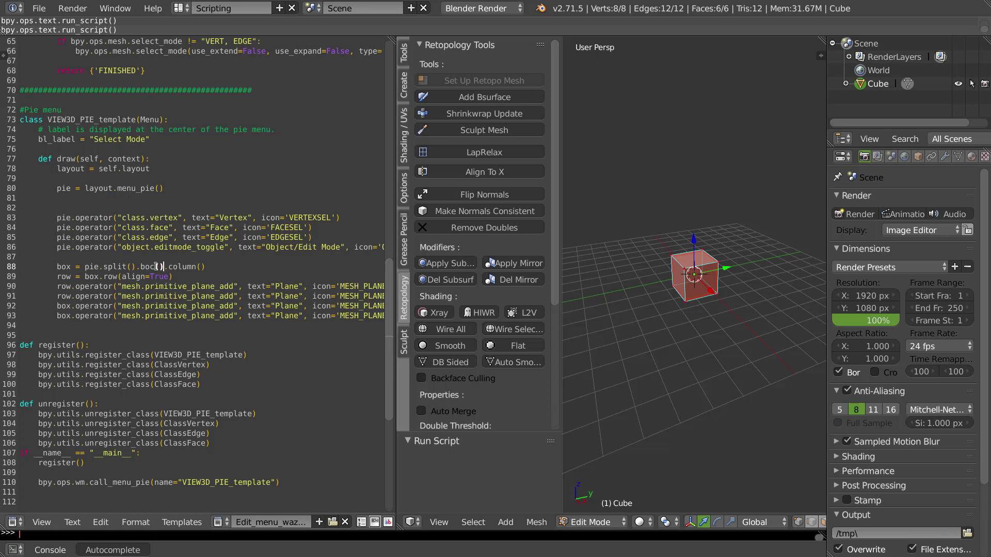
{"action": "left_click", "coordinate": [156, 267]}
{"action": "key", "text": "BackSpace"}
{"action": "type", "text": "x"}
Preview the boxed pie, then add two blank lines after line 91
{"action": "left_click", "coordinate": [198, 323]}
{"action": "key", "text": "alt+p"}
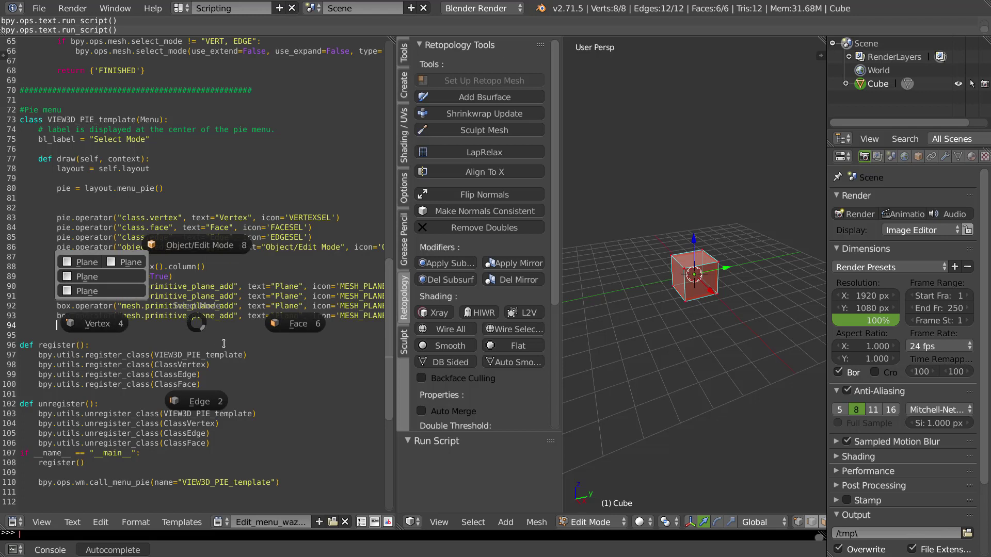
{"action": "left_click", "coordinate": [57, 306]}
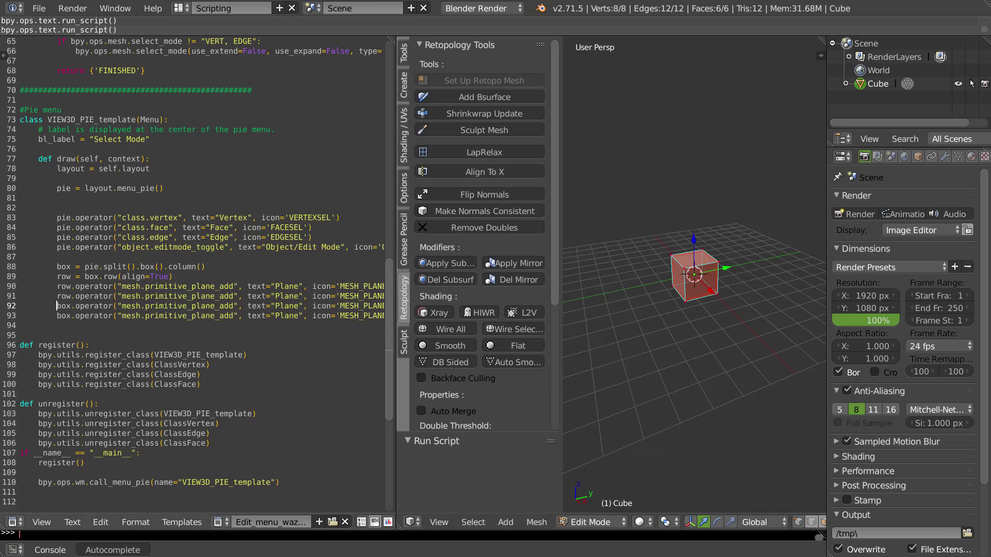
{"action": "key", "text": "Return"}
{"action": "key", "text": "Return"}
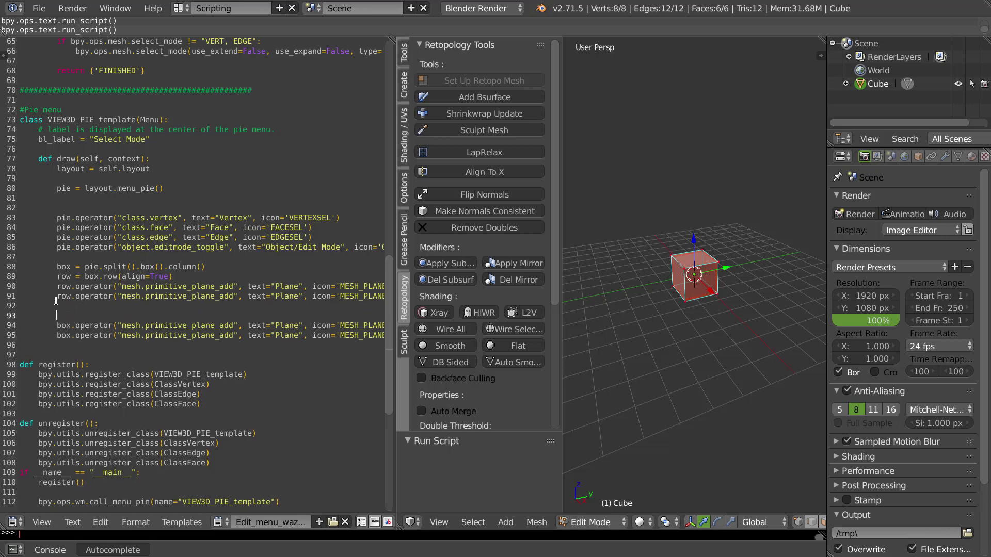
{"action": "key", "text": "Return"}
Add box.separator() on the blank line and preview the pie
{"action": "type", "text": "b"}
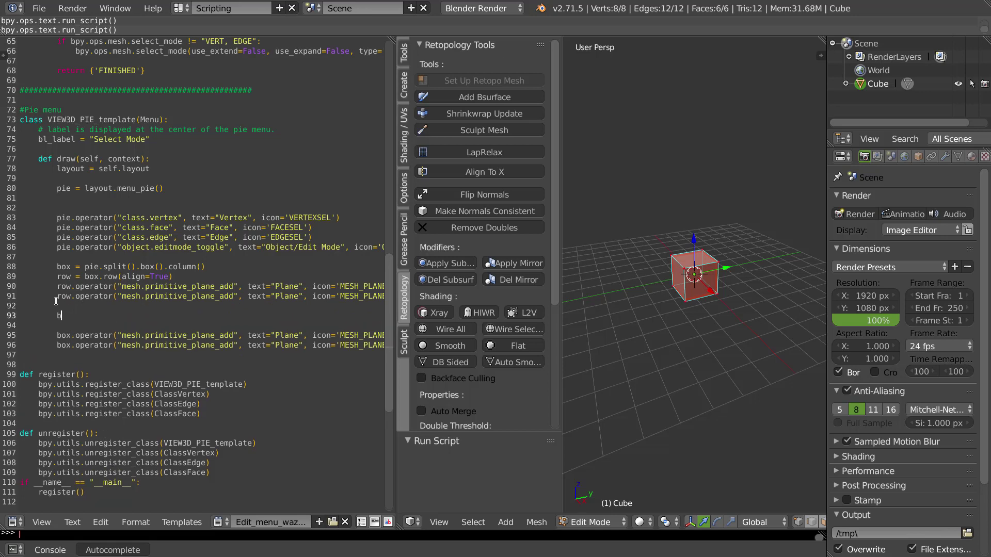
{"action": "type", "text": "ox.separator"}
{"action": "type", "text": "()"}
{"action": "key", "text": "alt+p"}
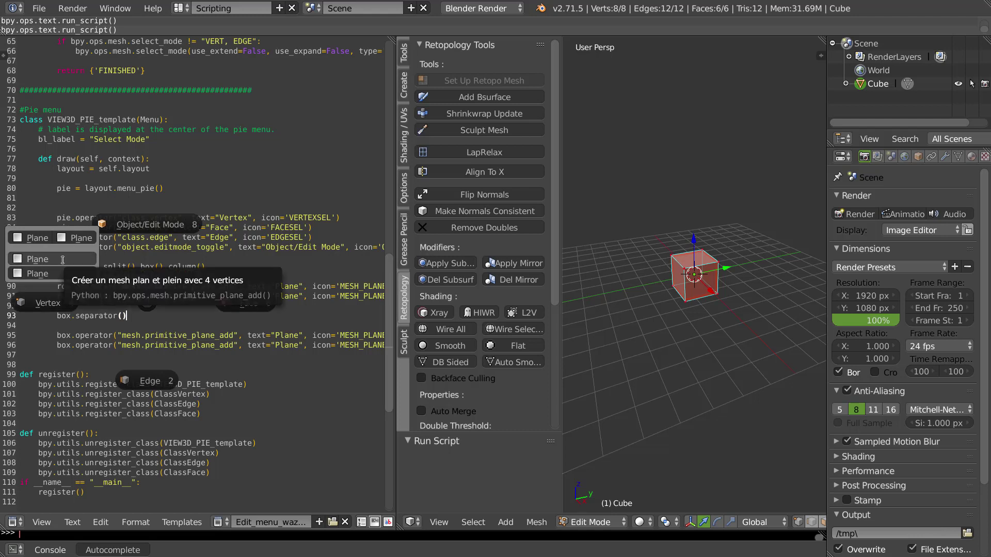
{"action": "key", "text": "Escape"}
Turn line 93 into box.label("Topo") with a box.separator() line above it
{"action": "left_click_drag", "start_coordinate": [75, 316], "coordinate": [119, 317]}
{"action": "type", "text": "label("}
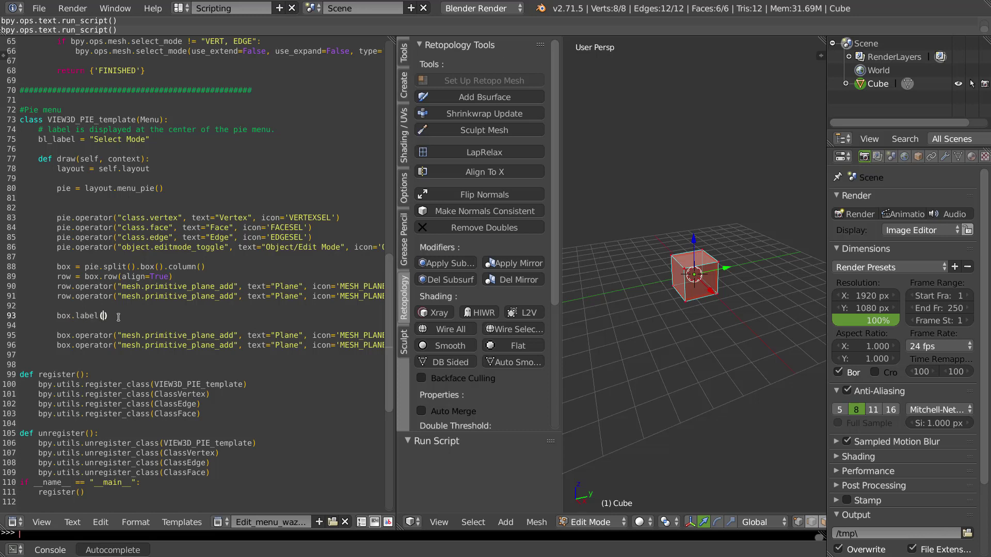
{"action": "type", "text": "\""}
{"action": "type", "text": "Topo"}
{"action": "type", "text": "\""}
{"action": "left_click_drag", "start_coordinate": [57, 316], "coordinate": [136, 315]}
{"action": "left_click", "coordinate": [100, 309]}
{"action": "key", "text": "Return"}
{"action": "type", "text": "box.separator()"}
Preview the pie with the separator and label dividing the Plane pairs
{"action": "left_click", "coordinate": [183, 333]}
{"action": "key", "text": "alt+p"}
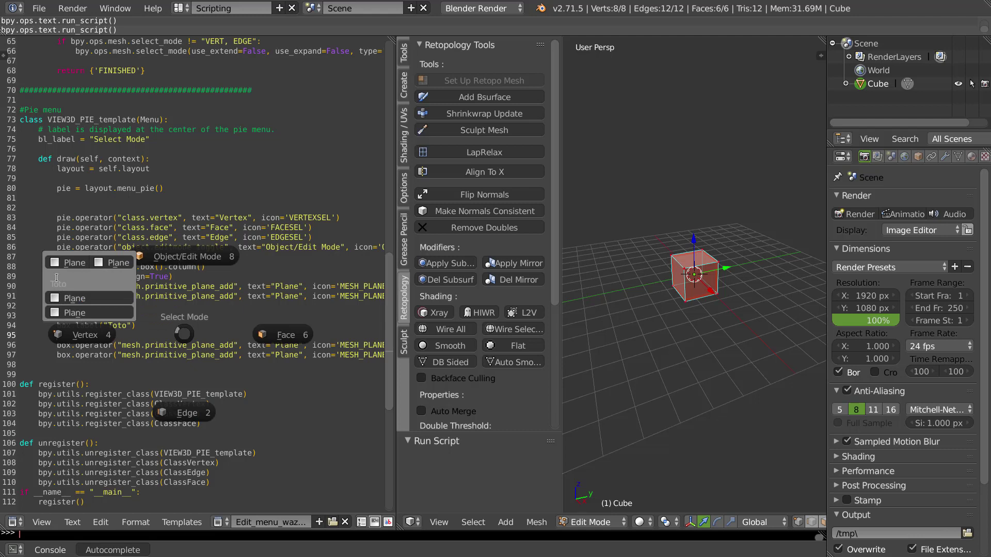
{"action": "key", "text": "Escape"}
{"action": "key", "text": "alt+p"}
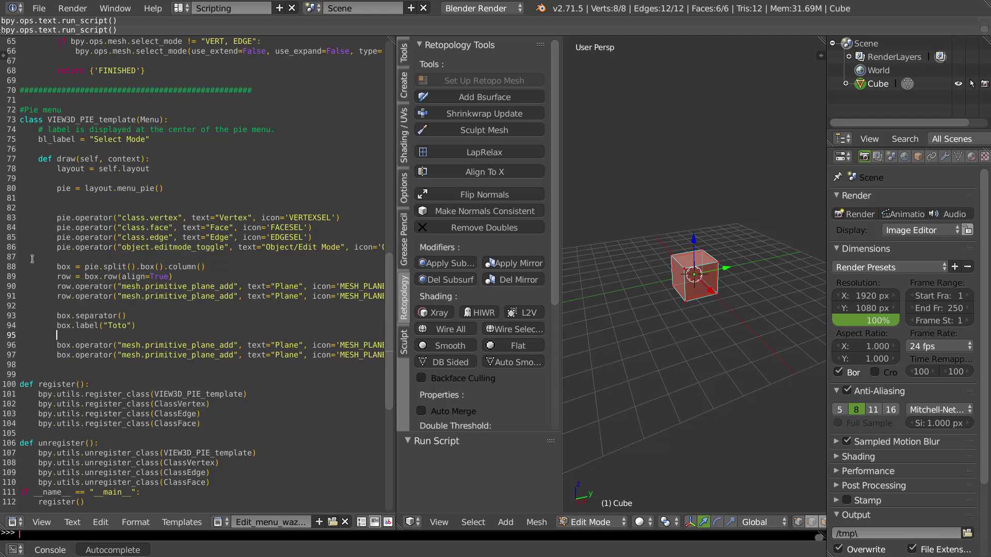
{"action": "key", "text": "alt+p"}
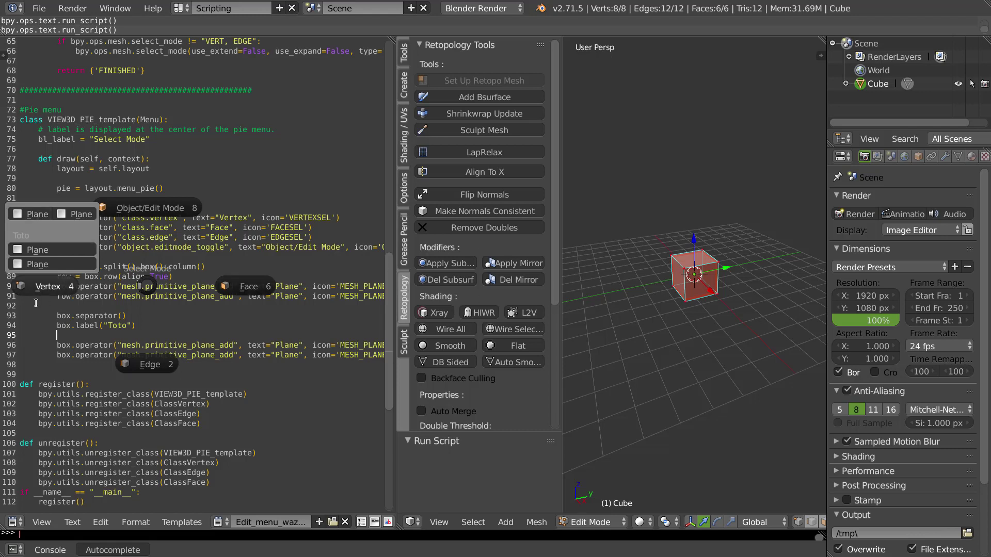
{"action": "left_click", "coordinate": [213, 291]}
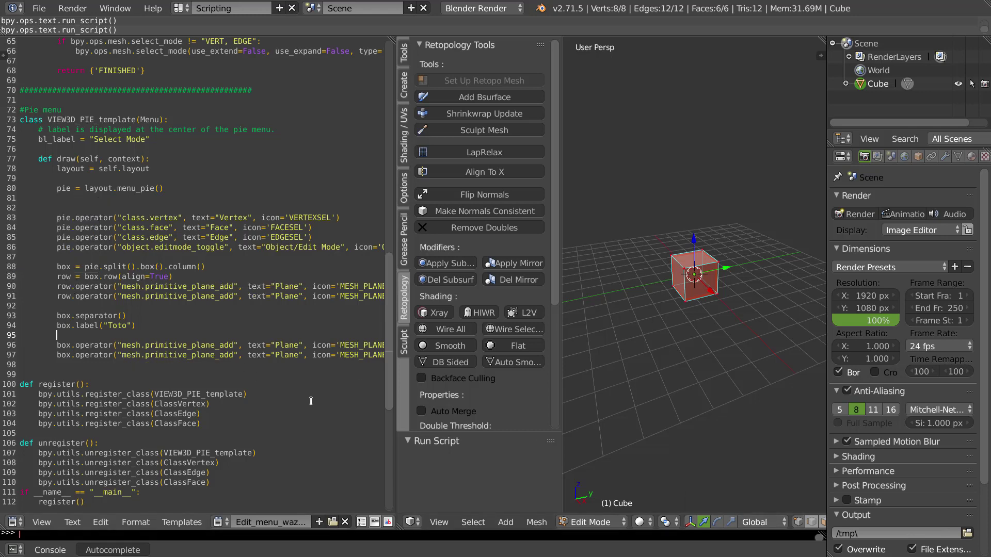
Bring up the shading pie and area options, choosing to join editor areas
{"action": "scroll", "coordinate": [309, 401], "scroll_direction": "down", "scroll_amount": 2}
{"action": "scroll", "coordinate": [309, 401], "scroll_direction": "right", "scroll_amount": 2}
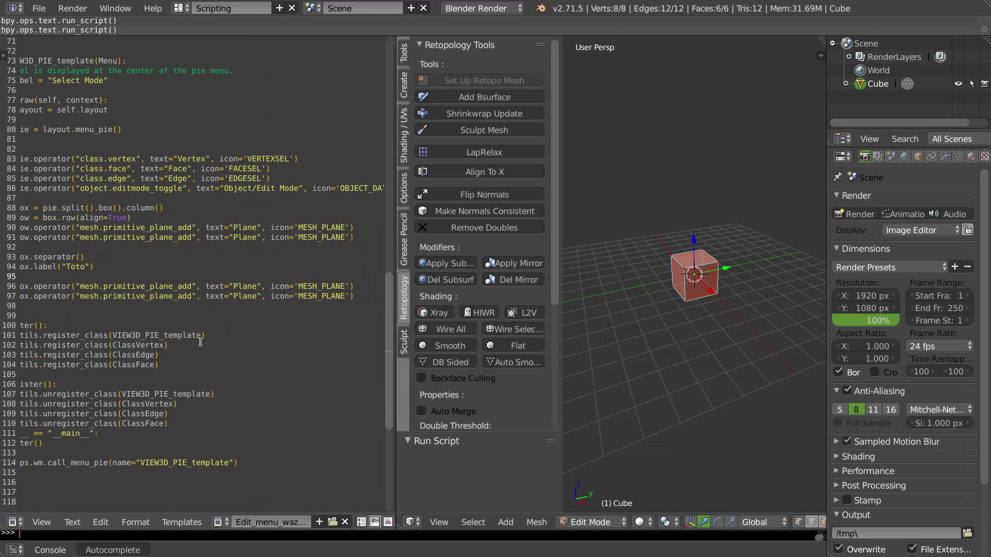
{"action": "scroll", "coordinate": [248, 352], "scroll_direction": "left", "scroll_amount": 2}
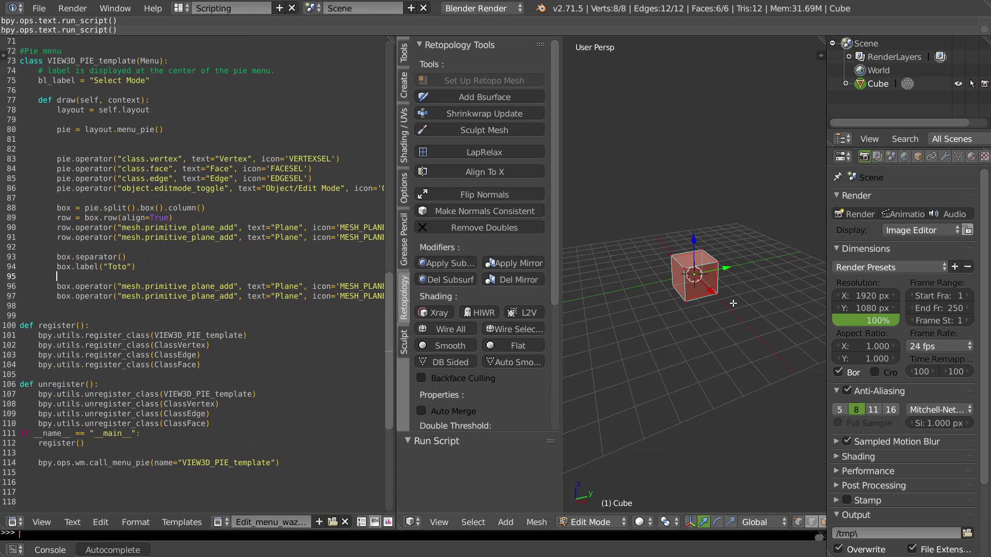
{"action": "key", "text": "shift+z"}
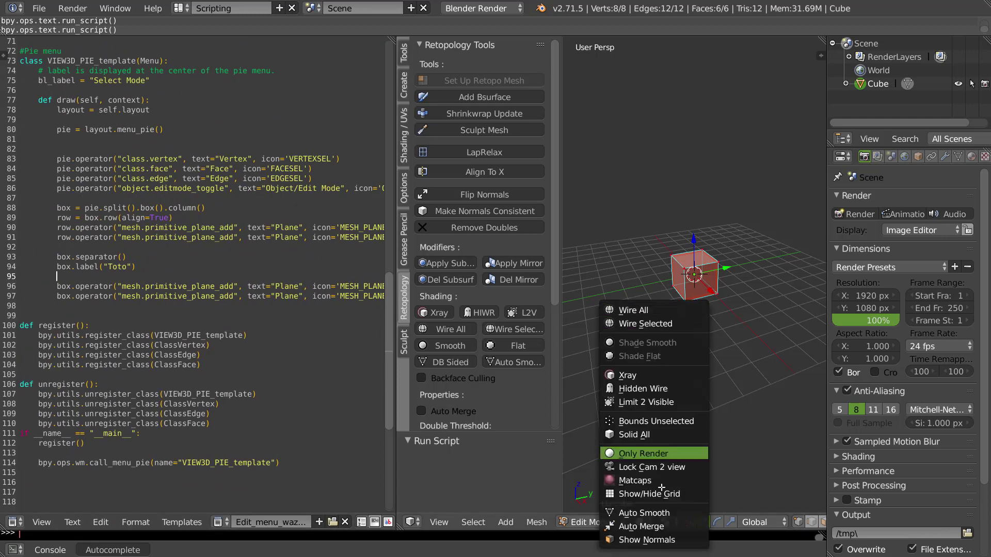
{"action": "key", "text": "Escape"}
{"action": "key", "text": "ctrl+alt+space"}
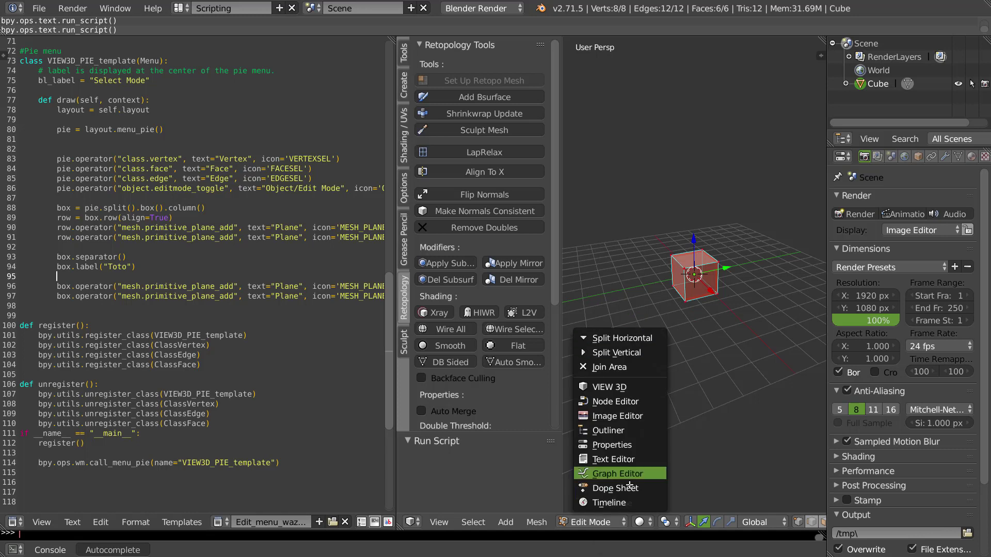
{"action": "left_click", "coordinate": [612, 365]}
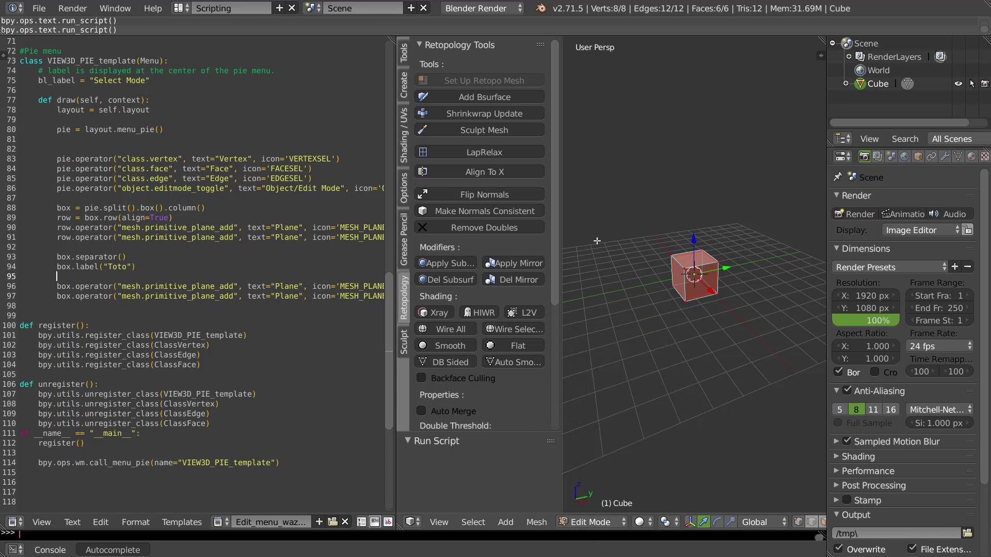
Delete the boxed Plane column code from line 88 and begin a pie.menu("") call
{"action": "left_click", "coordinate": [78, 308]}
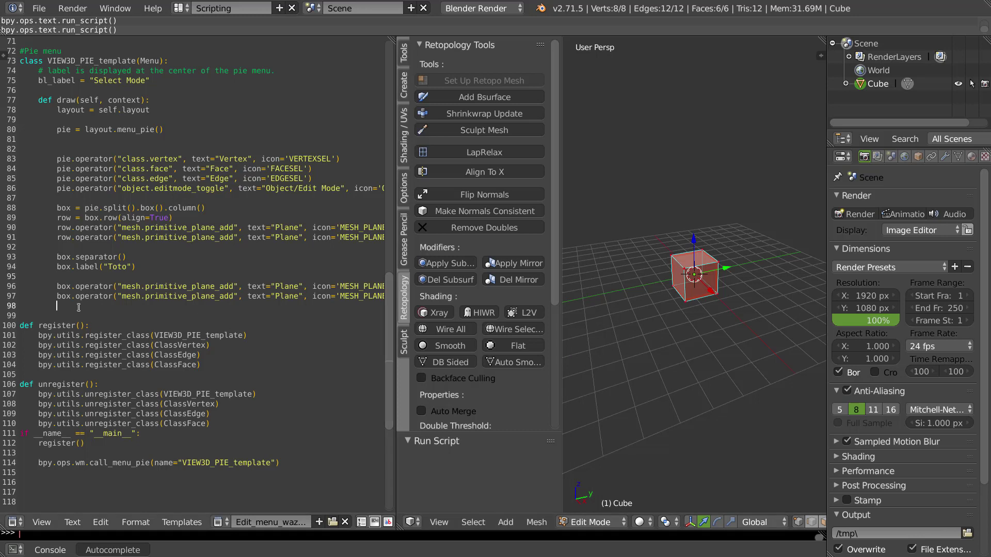
{"action": "left_click_drag", "start_coordinate": [59, 307], "coordinate": [57, 208]}
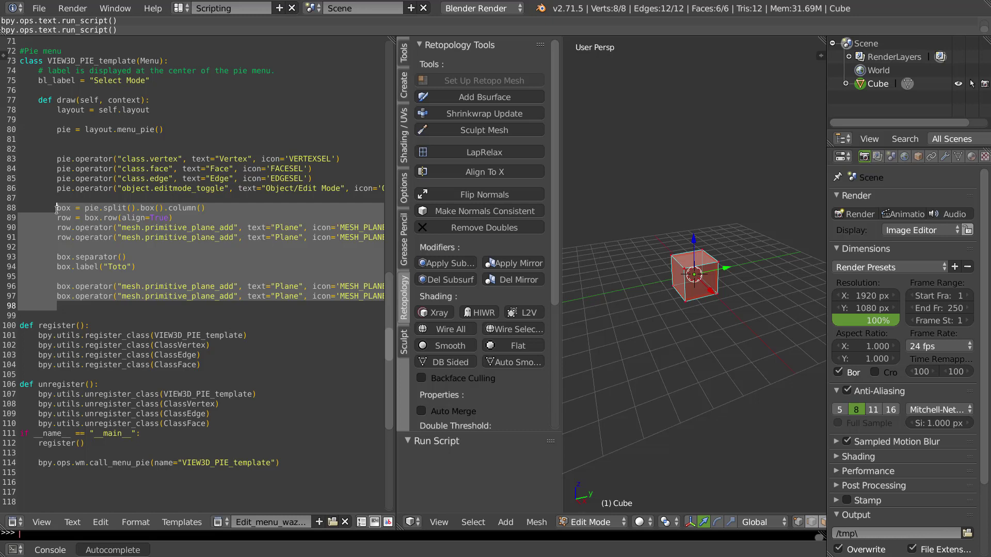
{"action": "key", "text": "Delete"}
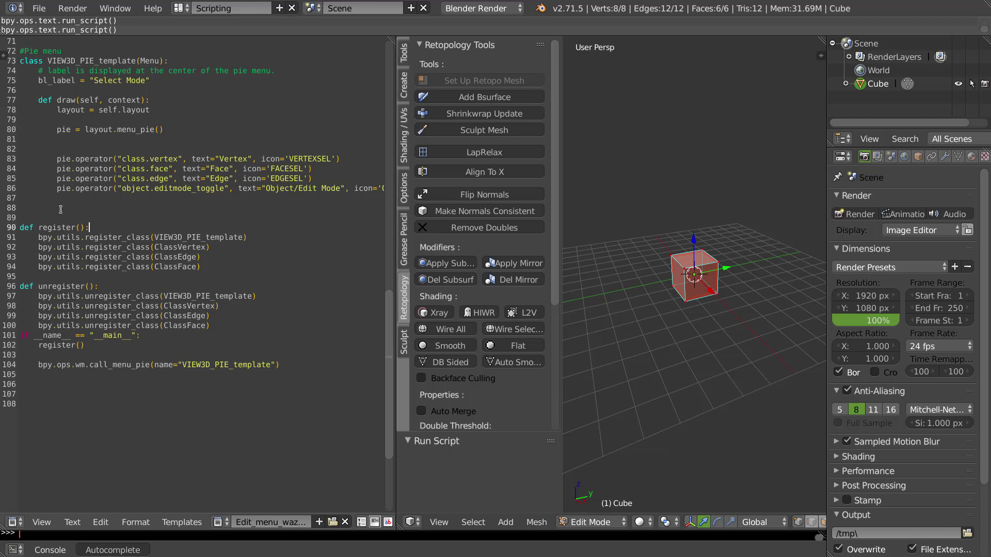
{"action": "type", "text": "pie.menu"}
{"action": "type", "text": "("}
{"action": "type", "text": "\"\""}
Look up View_Custom_Menu in User Preferences and paste it into pie.menu with a View Menu label
{"action": "key", "text": "Left"}
{"action": "left_click", "coordinate": [39, 8]}
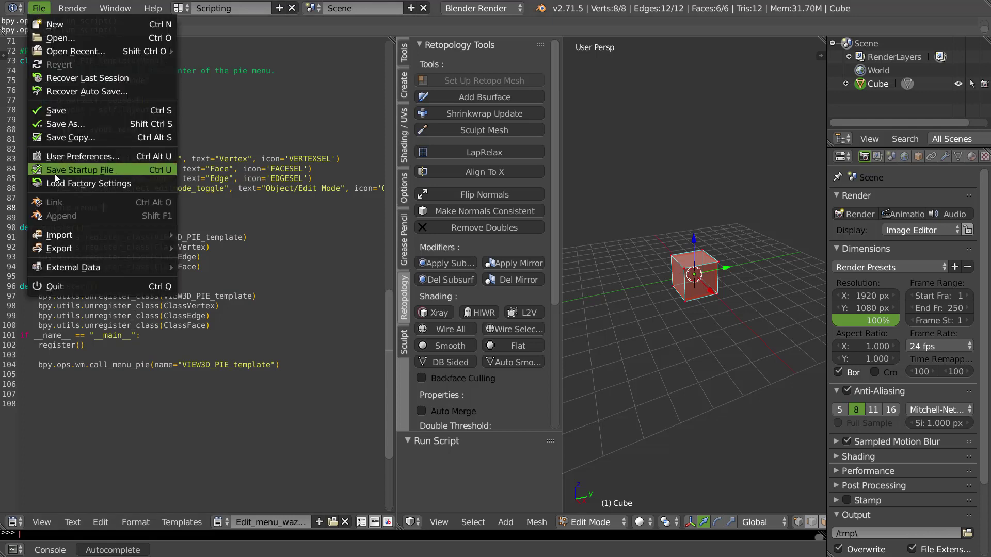
{"action": "left_click", "coordinate": [54, 155]}
{"action": "left_click_drag", "start_coordinate": [379, 305], "coordinate": [348, 324]}
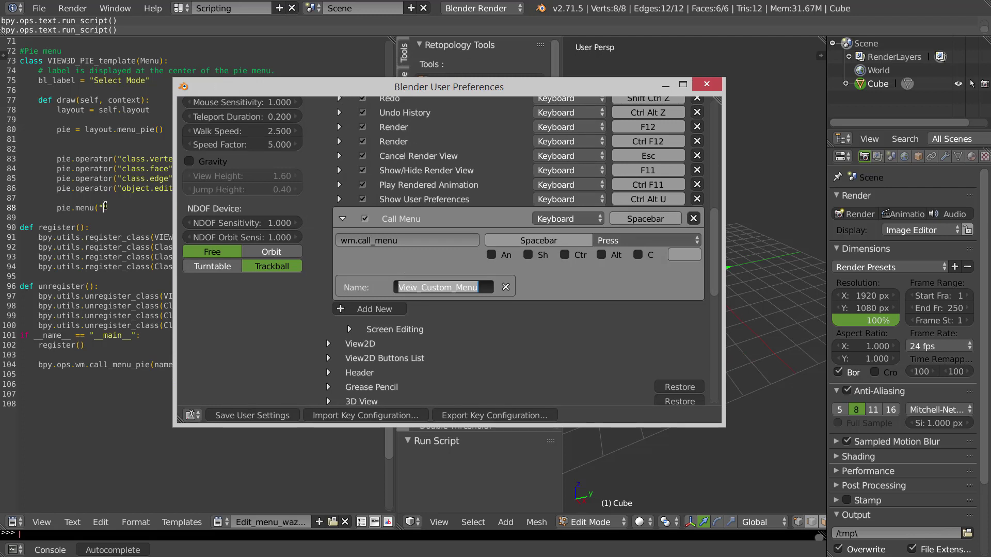
{"action": "left_click", "coordinate": [102, 208]}
{"action": "type", "text": "View_Custom_Menu"}
{"action": "type", "text": "\""}
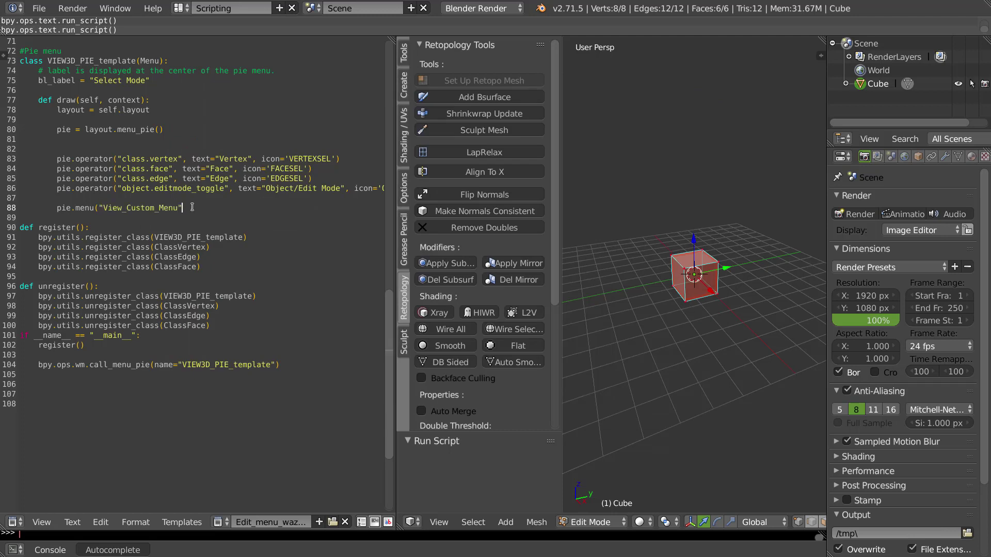
{"action": "type", "text": " t"}
{"action": "type", "text": "\"View M"}
{"action": "type", "text": "enu"}
Close the View Menu quote and correct txt to text on line 88
{"action": "type", "text": "\""}
{"action": "left_click", "coordinate": [260, 272]}
{"action": "left_click", "coordinate": [194, 208]}
{"action": "type", "text": "e"}
Run the script and try the pie's View Menu submenu several times
{"action": "key", "text": "alt+p"}
{"action": "left_click", "coordinate": [227, 196]}
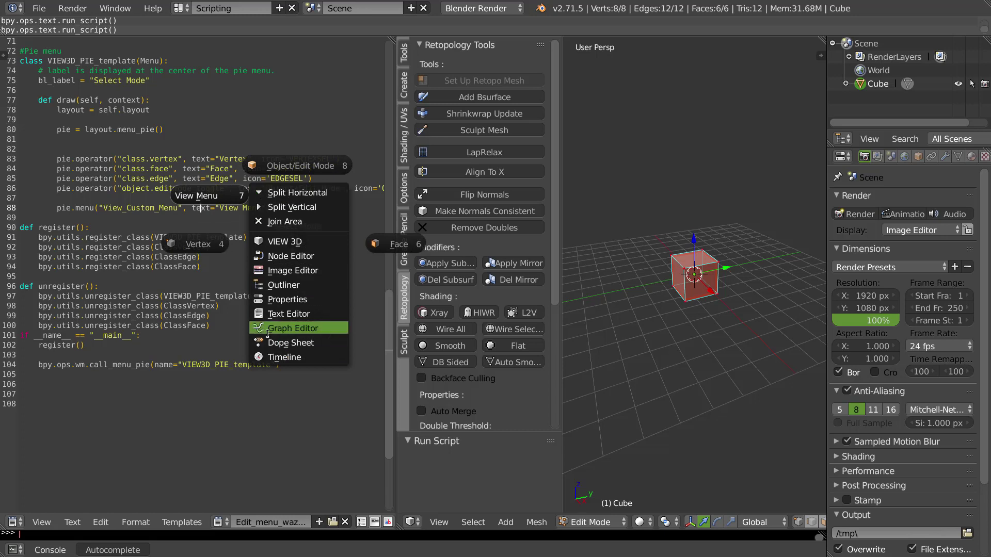
{"action": "key", "text": "Escape"}
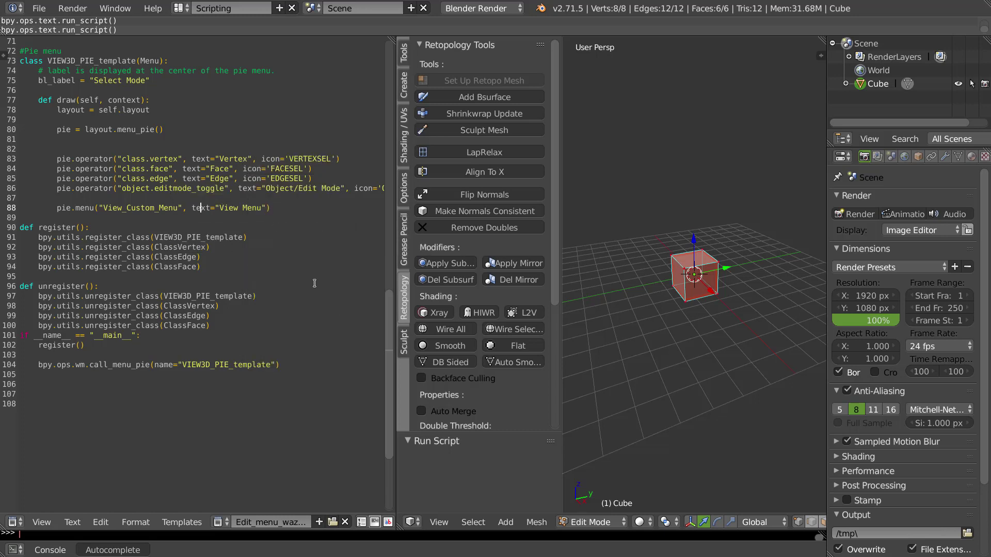
{"action": "key", "text": "alt+p"}
{"action": "key", "text": "7"}
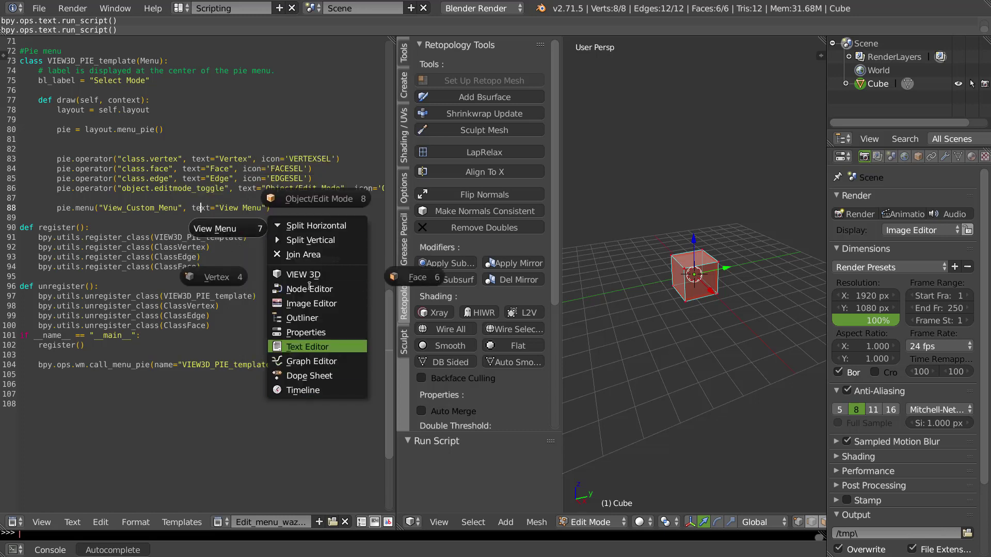
{"action": "key", "text": "Escape"}
{"action": "key", "text": "Escape"}
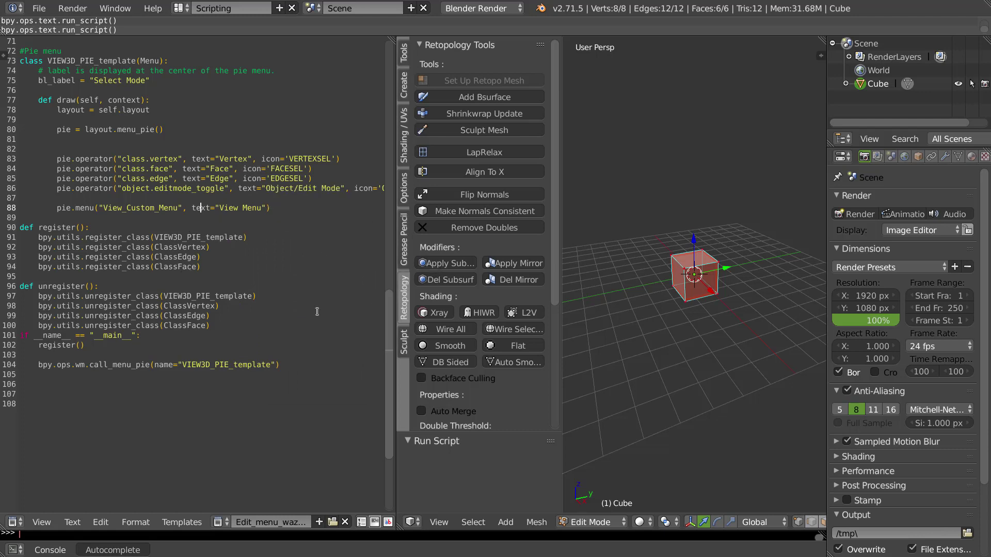
{"action": "key", "text": "alt+p"}
{"action": "key", "text": "7"}
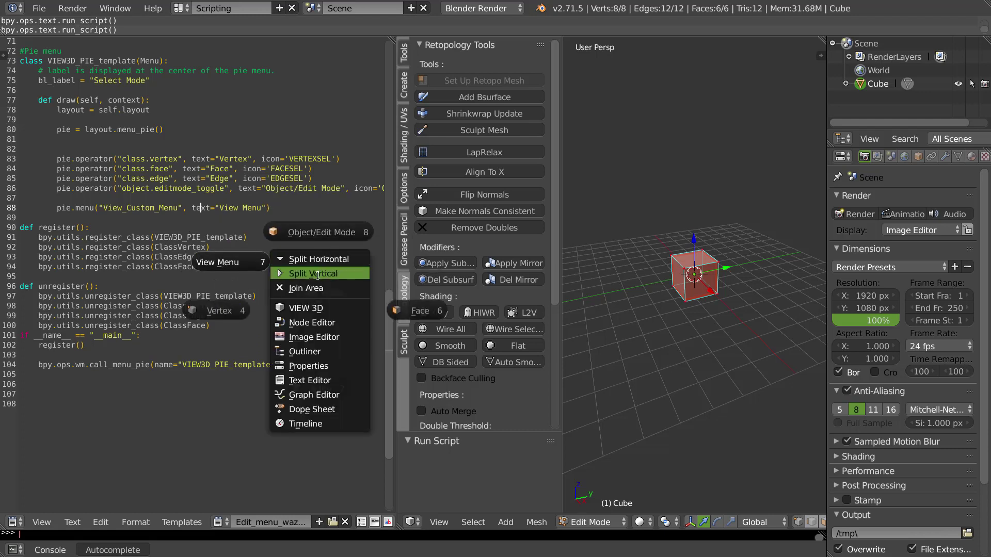
{"action": "key", "text": "Escape"}
{"action": "key", "text": "Escape"}
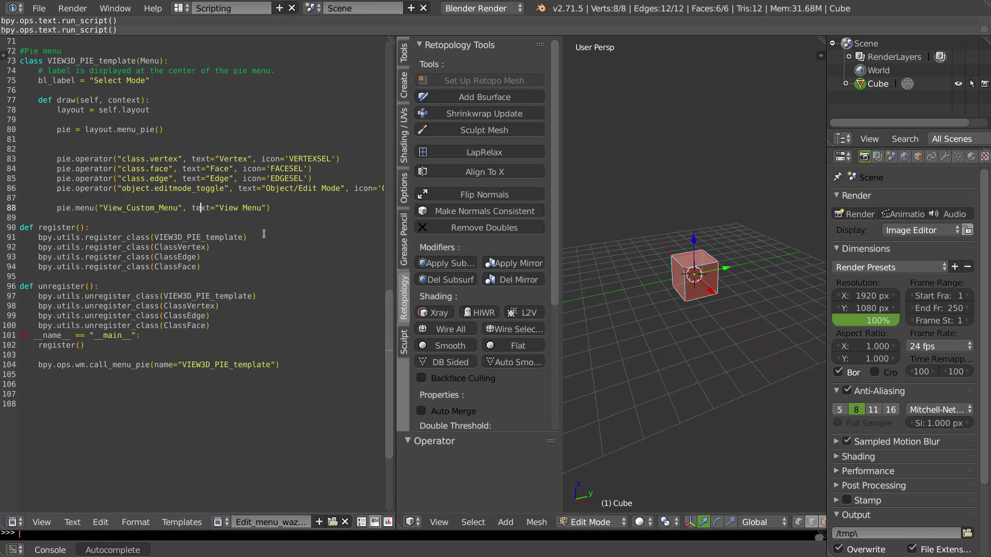
Switch the script area to Outliner via the pie's View Menu, then back to Text Editor
{"action": "key", "text": "alt+p"}
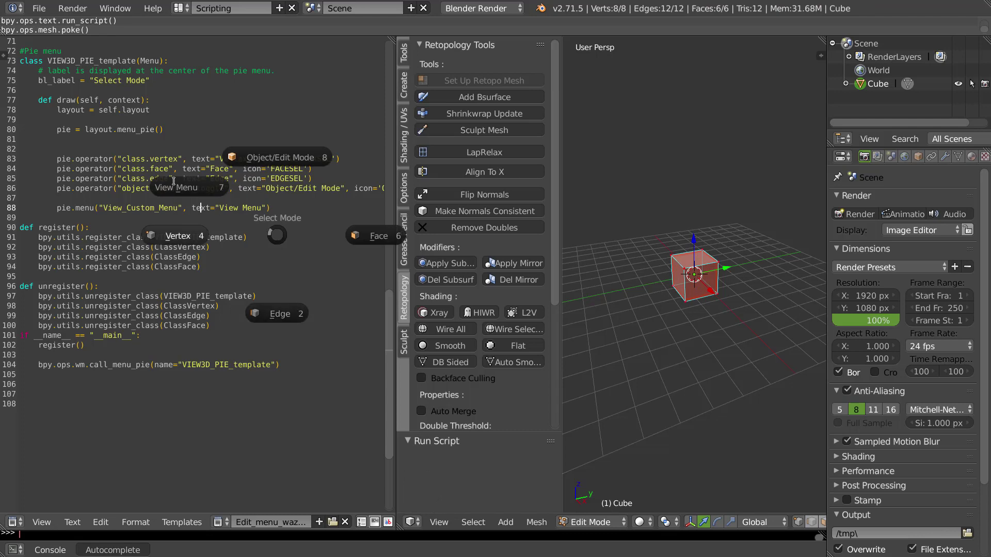
{"action": "left_click", "coordinate": [187, 182]}
{"action": "left_click", "coordinate": [260, 276]}
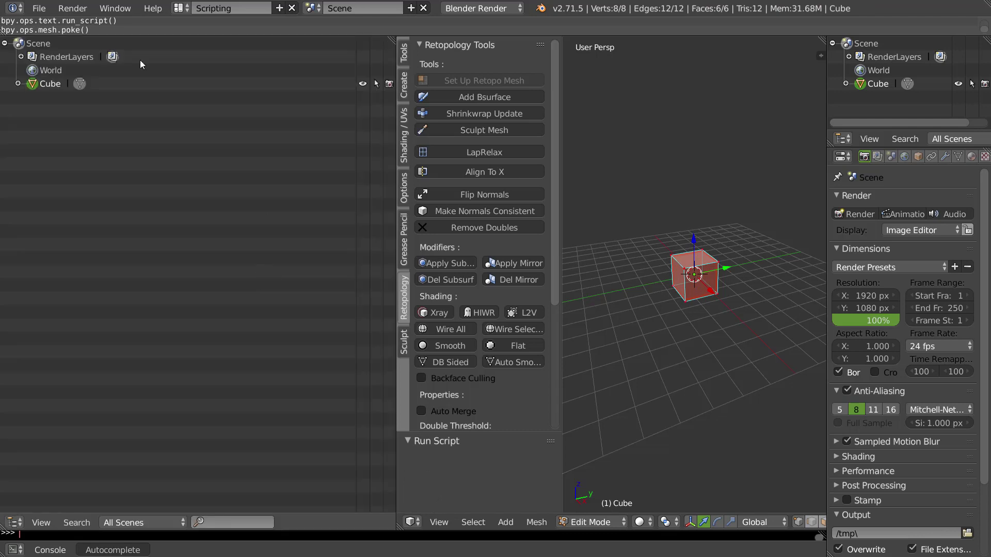
{"action": "left_click", "coordinate": [15, 523]}
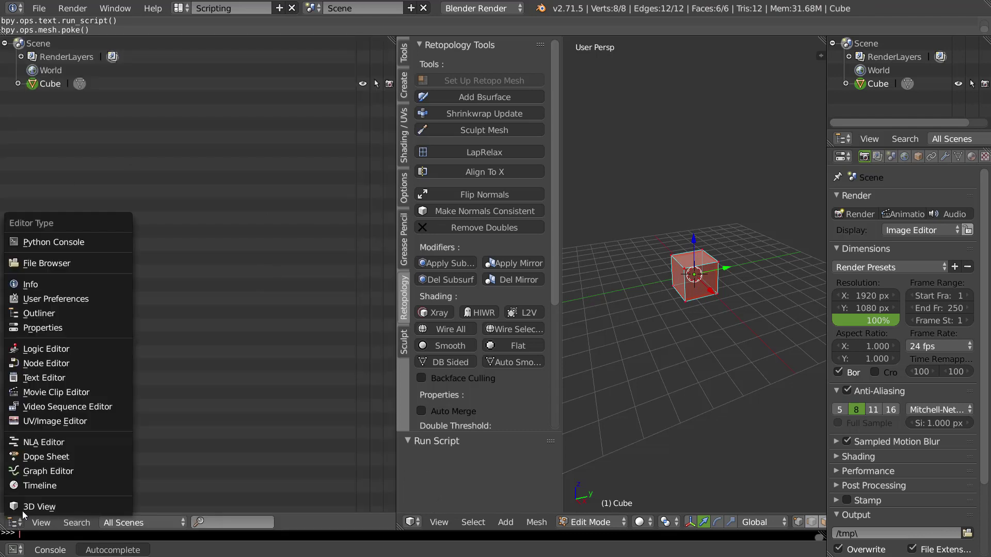
{"action": "left_click", "coordinate": [52, 377]}
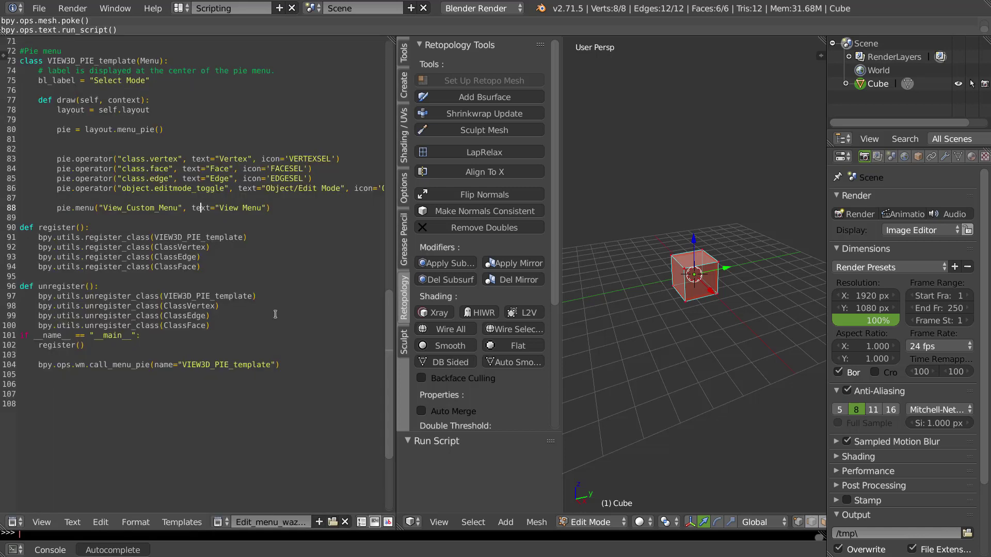
Reopen the pie's View Menu submenu a few more times and dismiss the pie
{"action": "key", "text": "alt+p"}
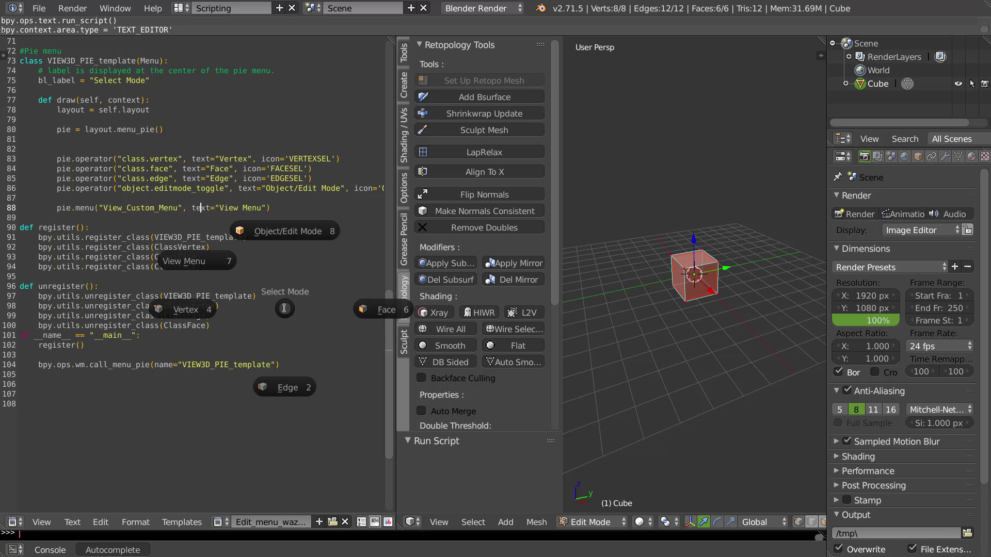
{"action": "left_click", "coordinate": [180, 261]}
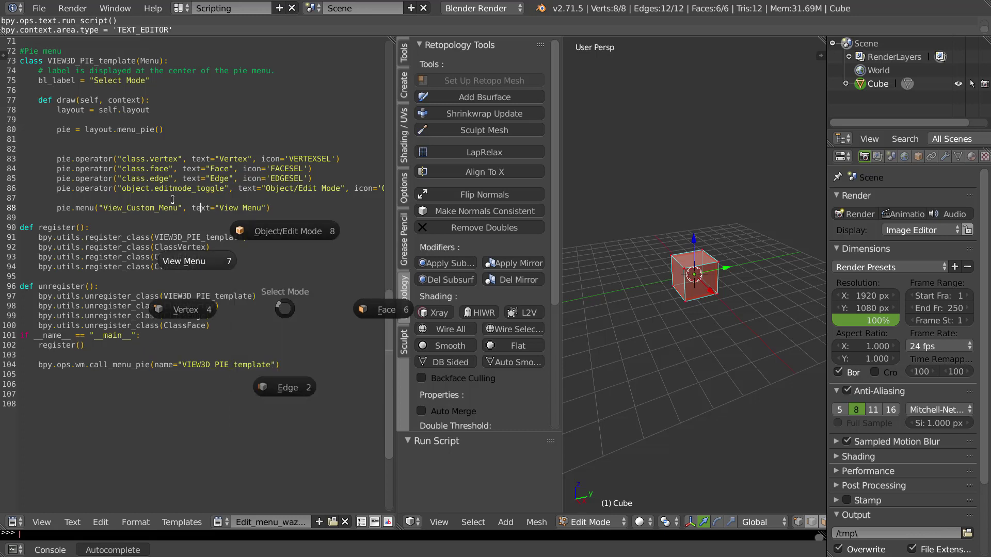
{"action": "left_click", "coordinate": [258, 259]}
{"action": "left_click", "coordinate": [189, 258]}
{"action": "left_click", "coordinate": [190, 261]}
{"action": "key", "text": "Escape"}
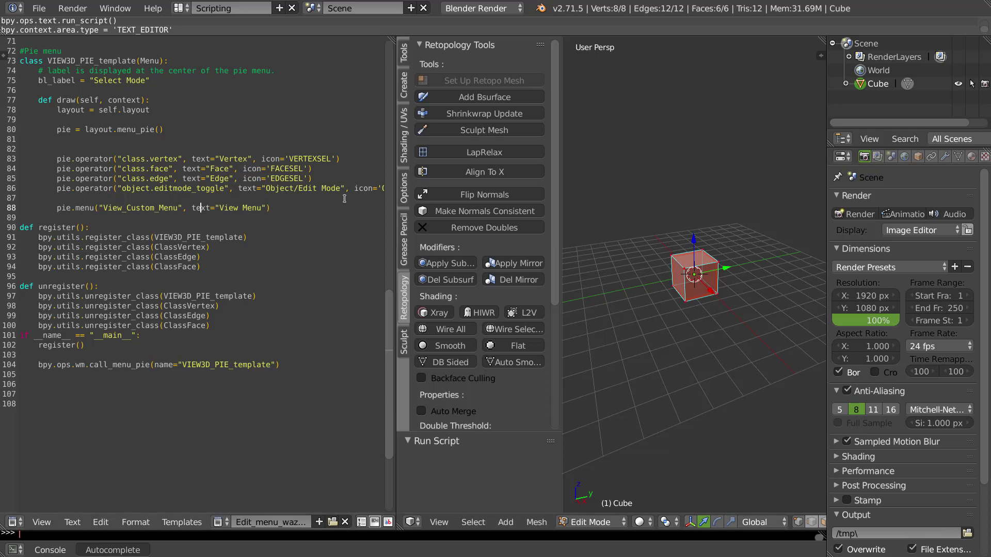
Insert the box column and aligned row layout lines above the menu call
{"action": "key", "text": "Up"}
{"action": "key", "text": "Return"}
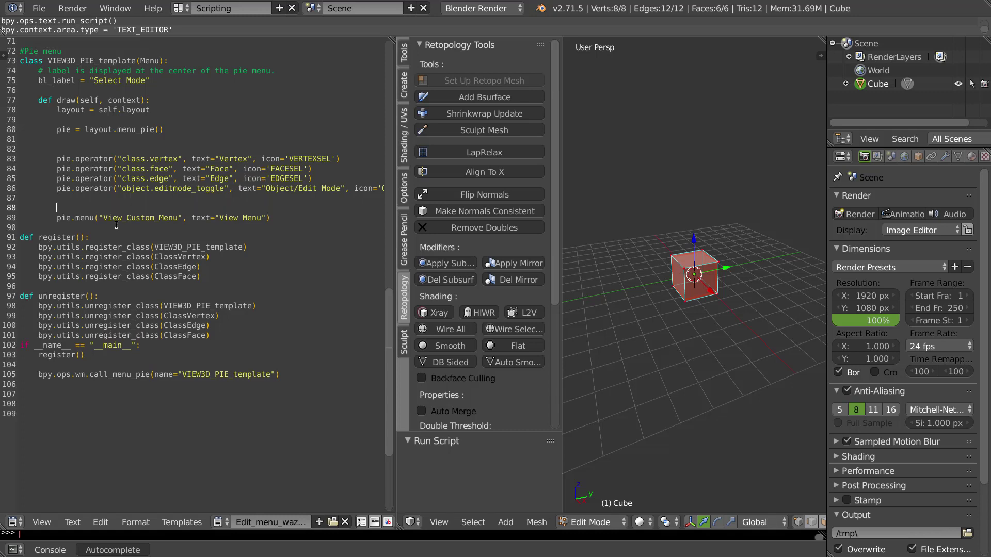
{"action": "type", "text": "box = pie.split().column() row = box.row(align=True)"}
{"action": "key", "text": "Up"}
{"action": "key", "text": "Tab"}
{"action": "key", "text": "BackSpace"}
{"action": "key", "text": "BackSpace"}
{"action": "key", "text": "BackSpace"}
{"action": "key", "text": "BackSpace"}
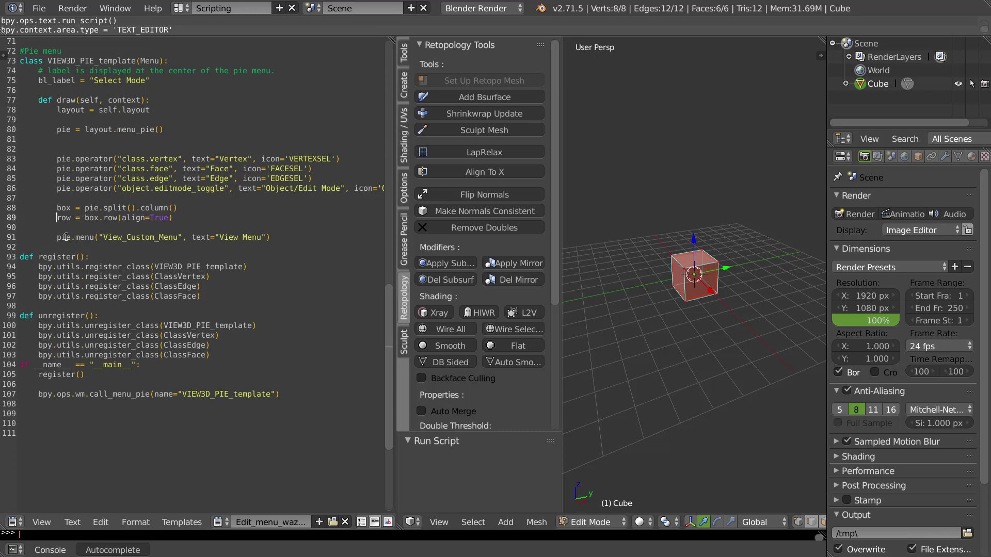
Change the menu call to row.menu and test the pie's View Menu submenu
{"action": "left_click_drag", "start_coordinate": [54, 237], "coordinate": [75, 238]}
{"action": "type", "text": "row"}
{"action": "key", "text": "alt+p"}
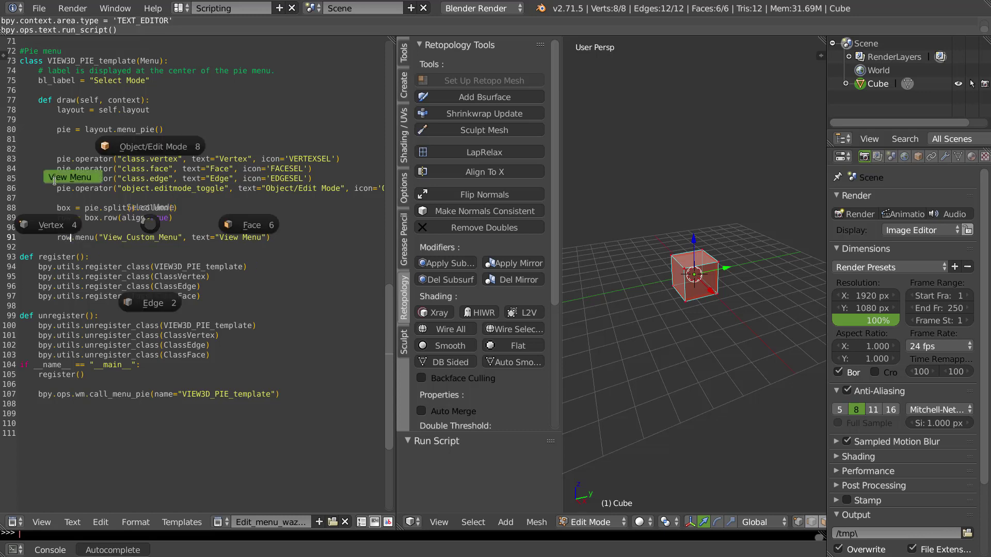
{"action": "left_click", "coordinate": [63, 179]}
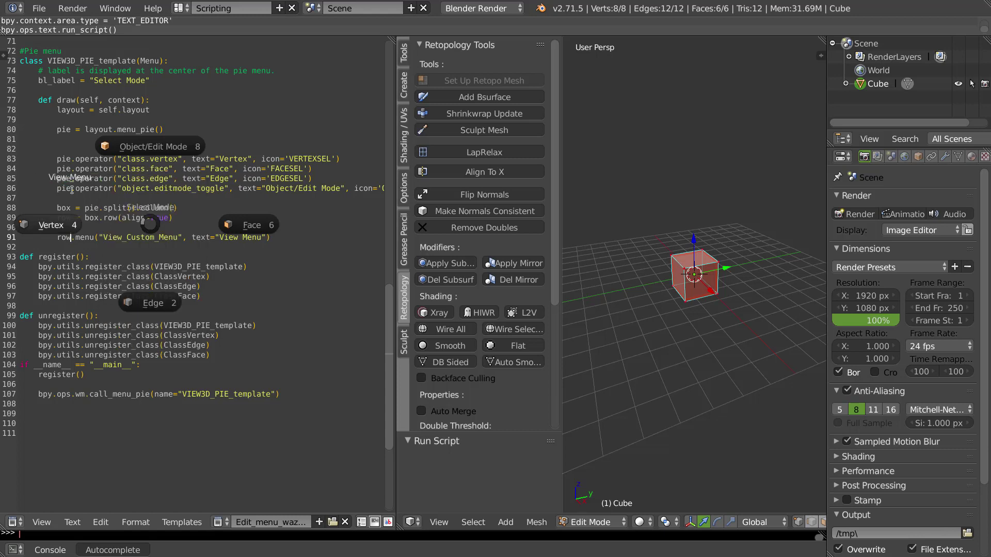
{"action": "left_click", "coordinate": [62, 175]}
{"action": "left_click", "coordinate": [68, 177]}
{"action": "key", "text": "Escape"}
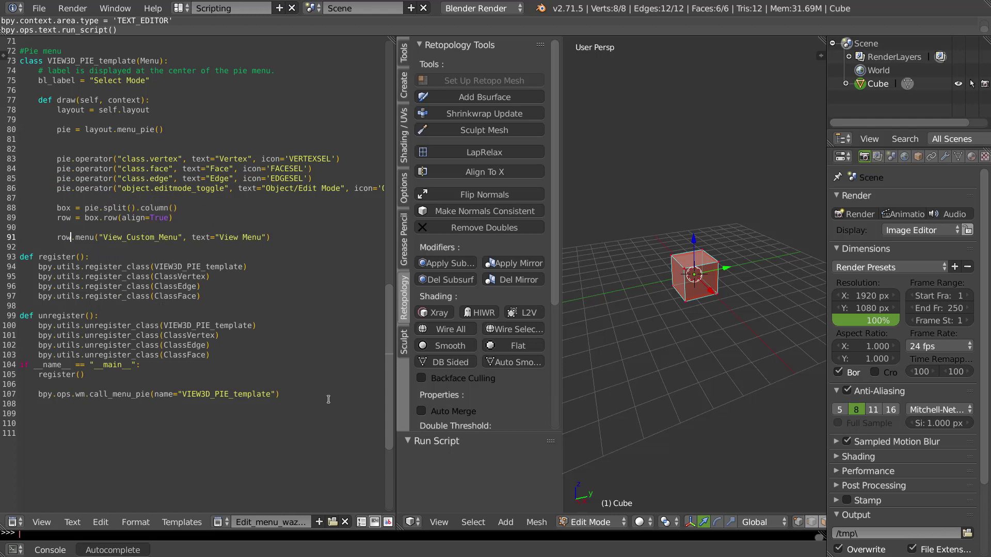
{"action": "key", "text": "alt+p"}
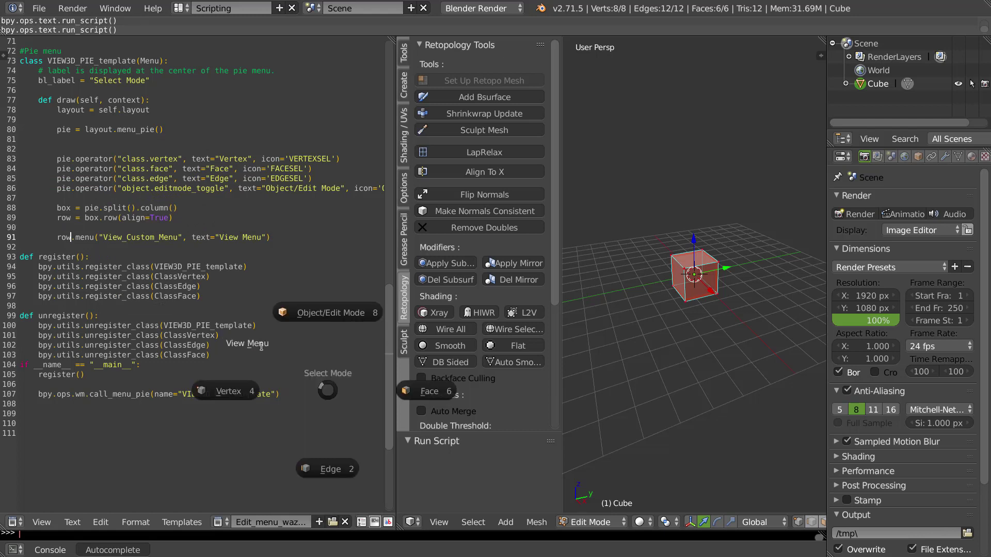
{"action": "key", "text": "Escape"}
Add .box() after pie.split() on line 88, switch line 91 to box.menu, and preview
{"action": "left_click", "coordinate": [134, 209]}
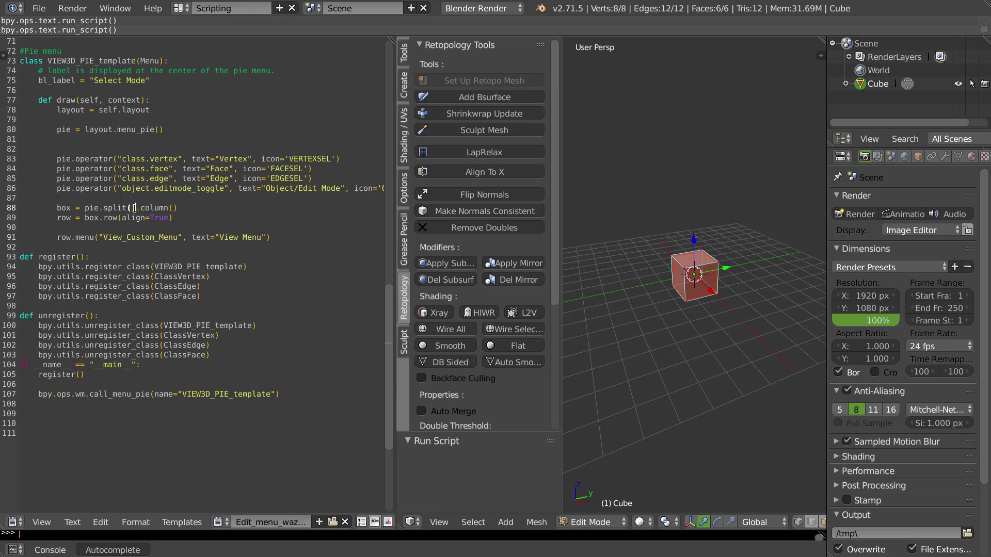
{"action": "type", "text": ".box()"}
{"action": "left_click_drag", "start_coordinate": [57, 238], "coordinate": [70, 238]}
{"action": "type", "text": "box"}
{"action": "key", "text": "alt+p"}
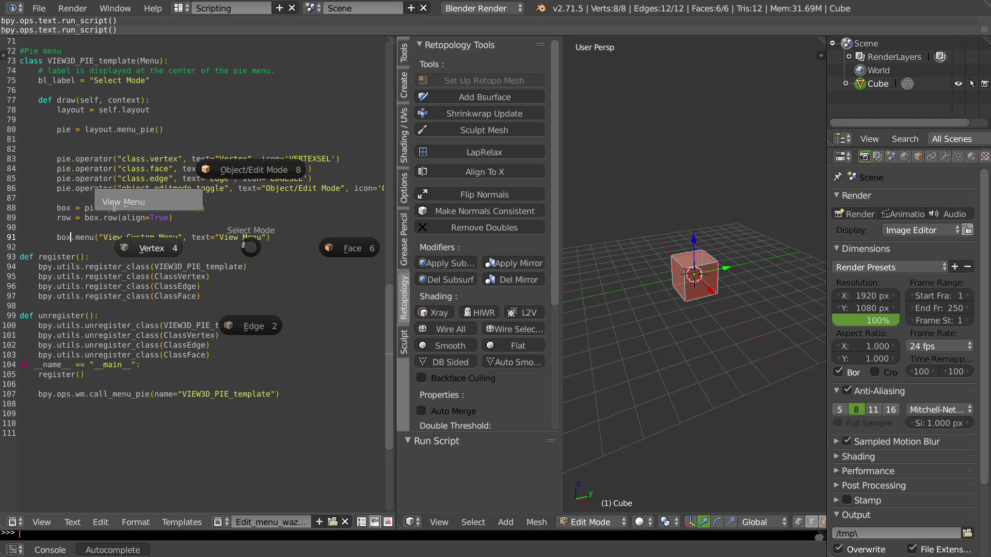
{"action": "key", "text": "Escape"}
{"action": "key", "text": "Escape"}
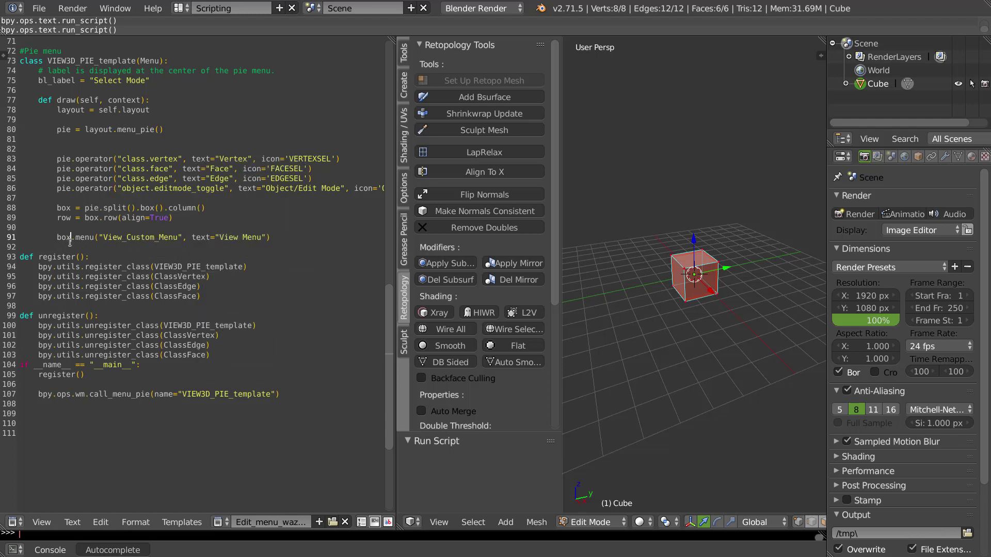
Revert line 91 to row.menu and check the View Menu submenu
{"action": "double_click", "coordinate": [65, 237]}
{"action": "type", "text": "row"}
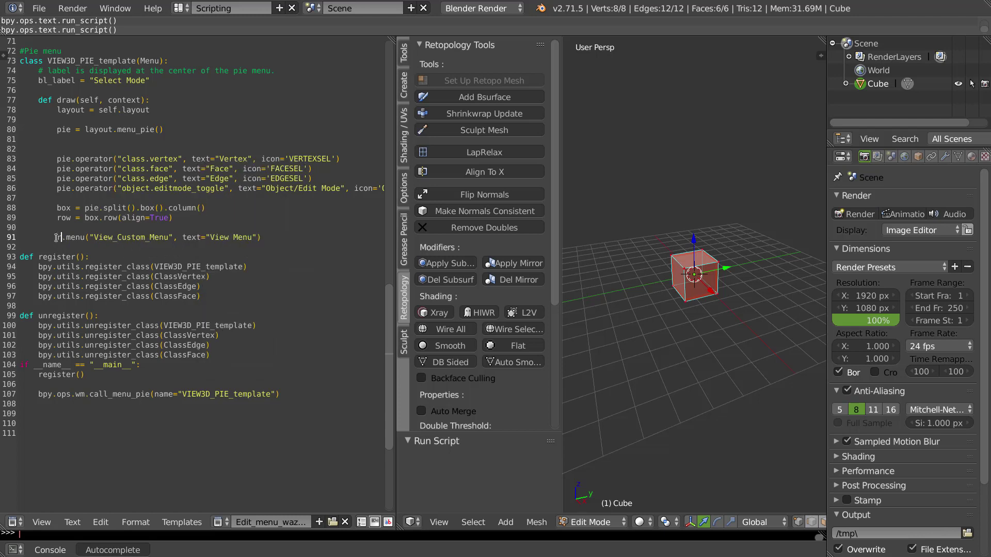
{"action": "key", "text": "alt+p"}
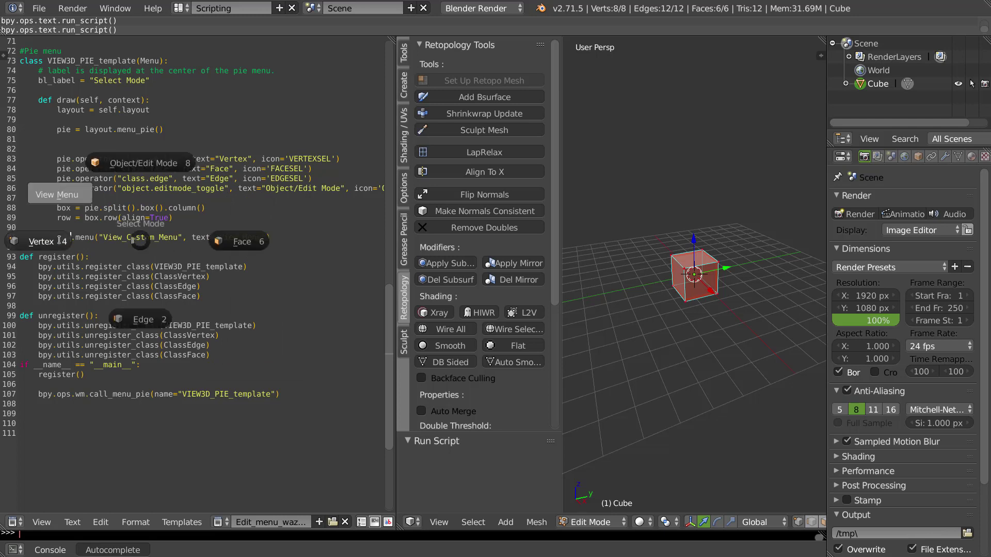
{"action": "left_click", "coordinate": [44, 193]}
{"action": "key", "text": "Escape"}
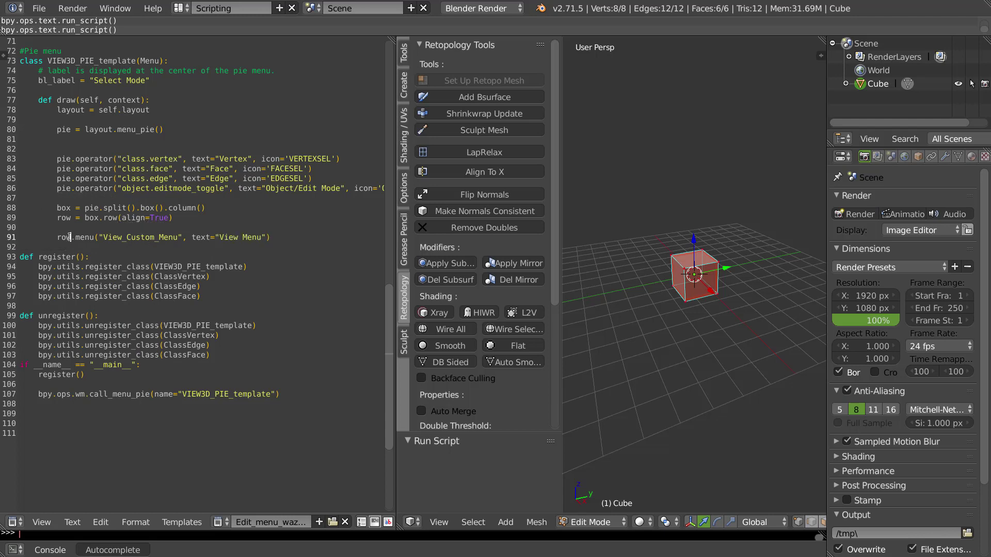
Duplicate the menu call onto line 92 as box.menu("View_Custom_Menu", text="View Menu")
{"action": "left_click_drag", "start_coordinate": [271, 238], "coordinate": [59, 237]}
{"action": "key", "text": "ctrl+c"}
{"action": "left_click", "coordinate": [64, 246]}
{"action": "key", "text": "ctrl+v"}
{"action": "left_click_drag", "start_coordinate": [58, 247], "coordinate": [70, 250]}
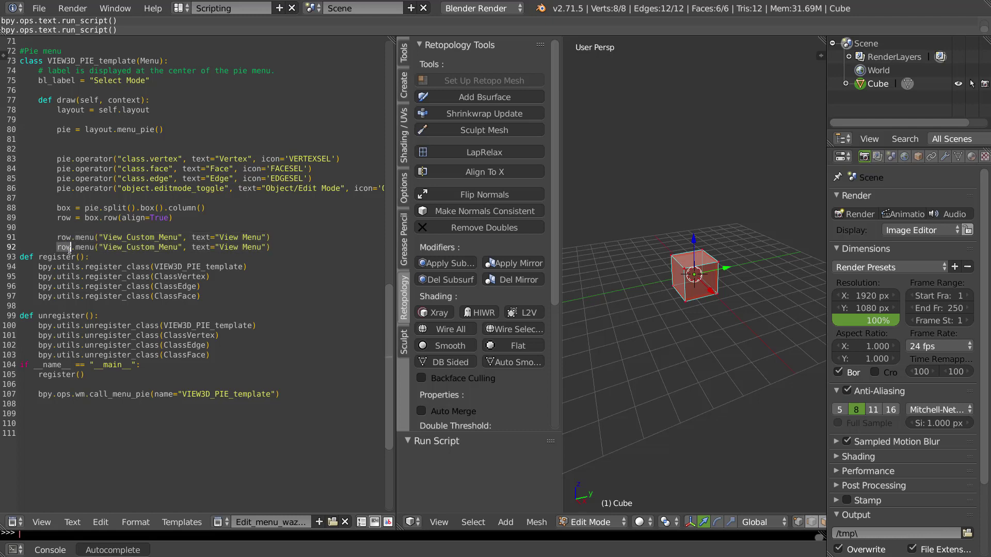
{"action": "type", "text": "box"}
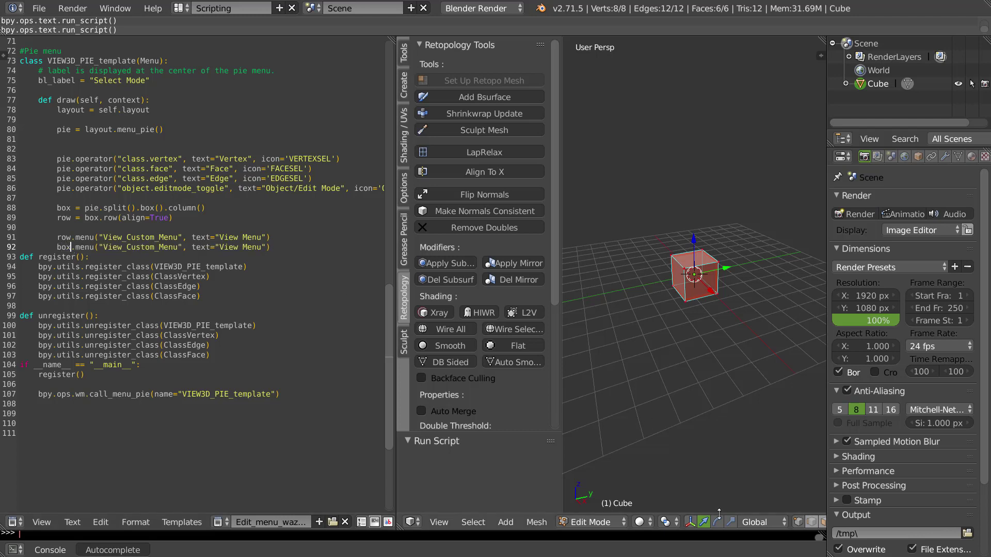
{"action": "scroll", "coordinate": [762, 526], "scroll_direction": "down", "scroll_amount": 1}
{"action": "middle_click_drag", "start_coordinate": [716, 522], "coordinate": [471, 521]}
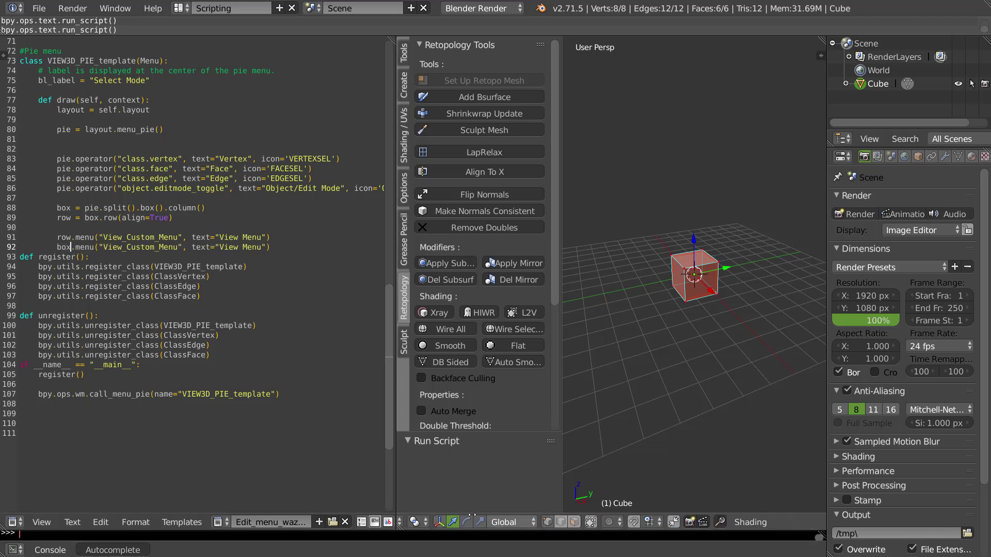
{"action": "left_click", "coordinate": [39, 8]}
Look up the custom menu name wazoucustomMenu in the 3D View keymap of User Preferences
{"action": "left_click", "coordinate": [52, 159]}
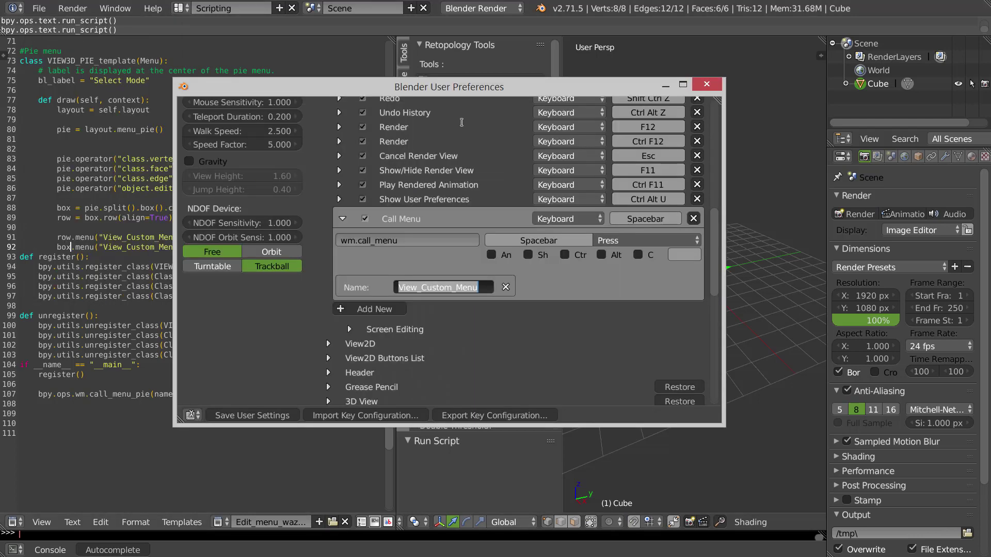
{"action": "key", "text": "Return"}
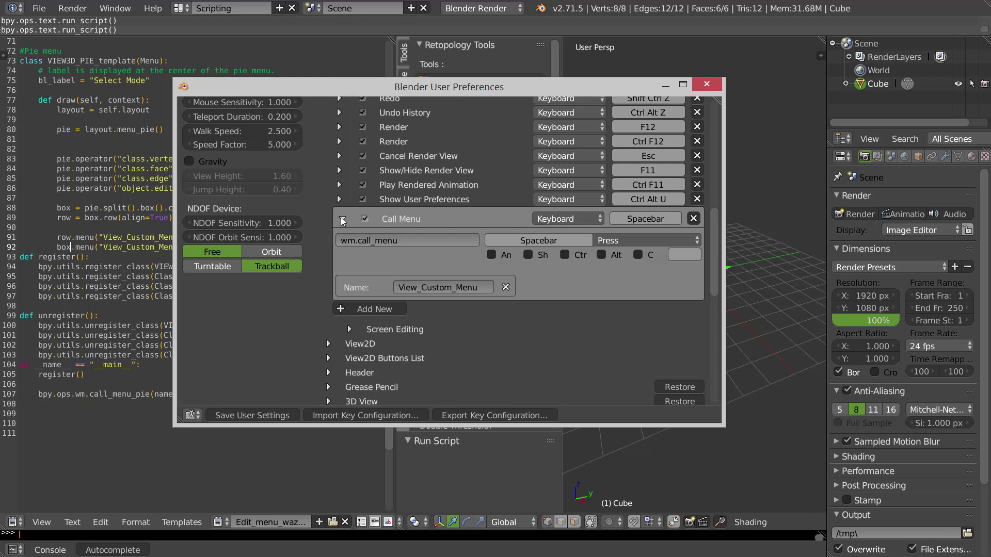
{"action": "left_click", "coordinate": [342, 220]}
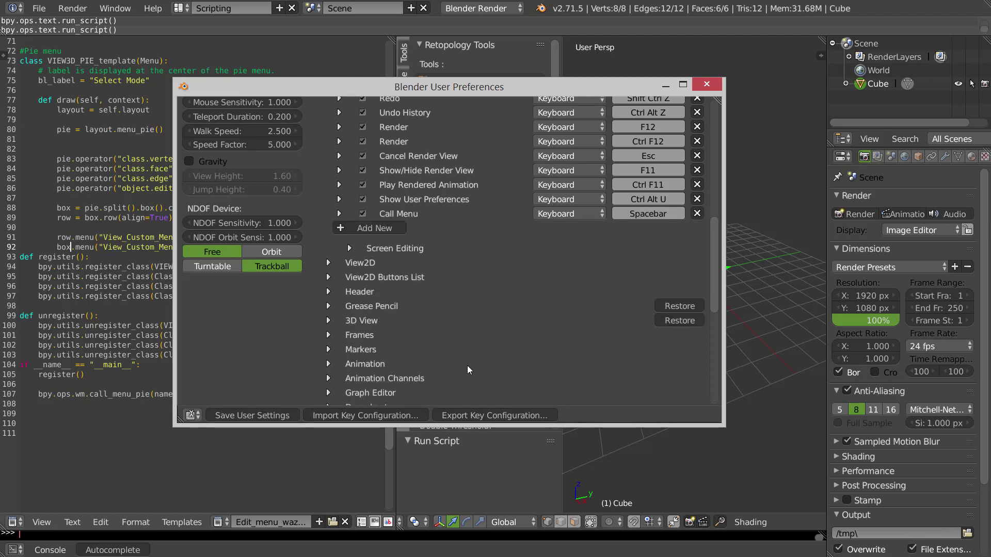
{"action": "scroll", "coordinate": [467, 368], "scroll_direction": "up", "scroll_amount": 3}
{"action": "scroll", "coordinate": [467, 367], "scroll_direction": "up", "scroll_amount": 2}
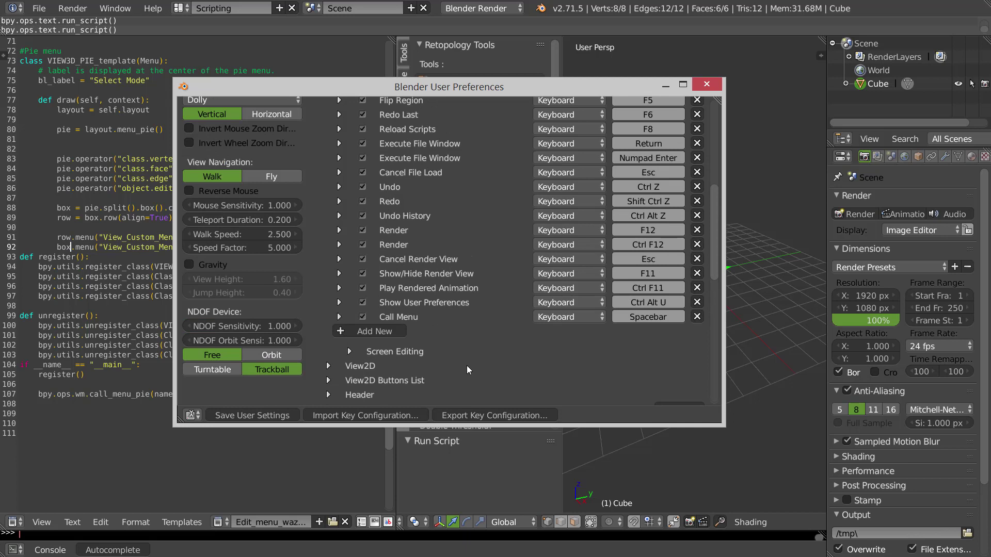
{"action": "left_click", "coordinate": [340, 303]}
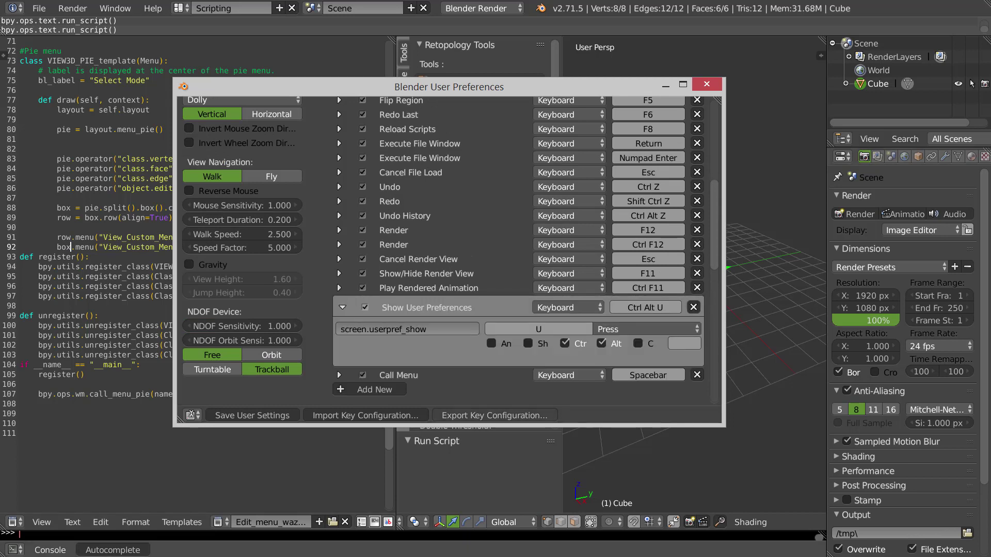
{"action": "left_click", "coordinate": [429, 333]}
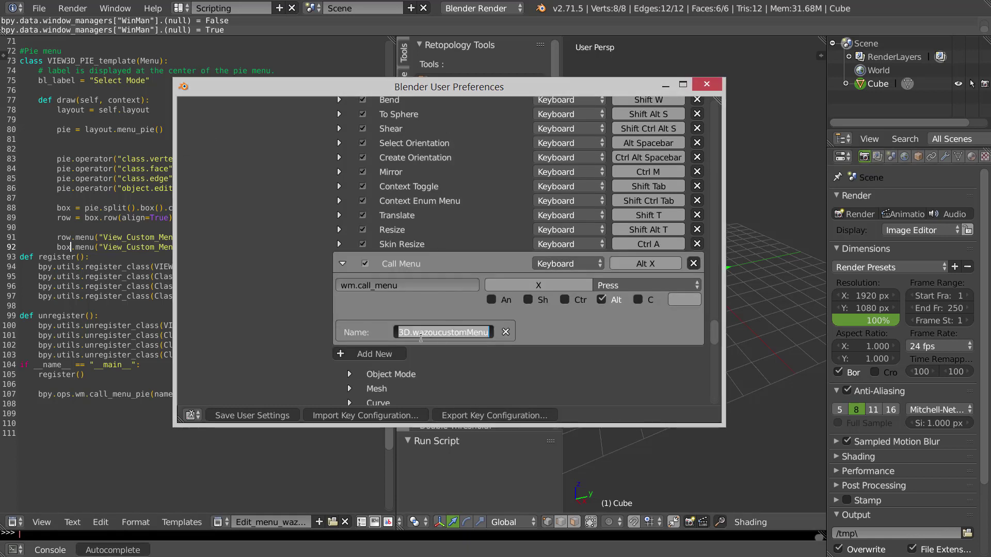
Change line 92 to call View3D.wazoucustomMenu with the label "Shading Menu"
{"action": "left_click", "coordinate": [101, 248]}
{"action": "left_click_drag", "start_coordinate": [104, 248], "coordinate": [176, 248]}
{"action": "type", "text": "View3D.wazoucustomMen"}
{"action": "left_click_drag", "start_coordinate": [248, 247], "coordinate": [263, 247]}
{"action": "type", "text": "Shading Menu"}
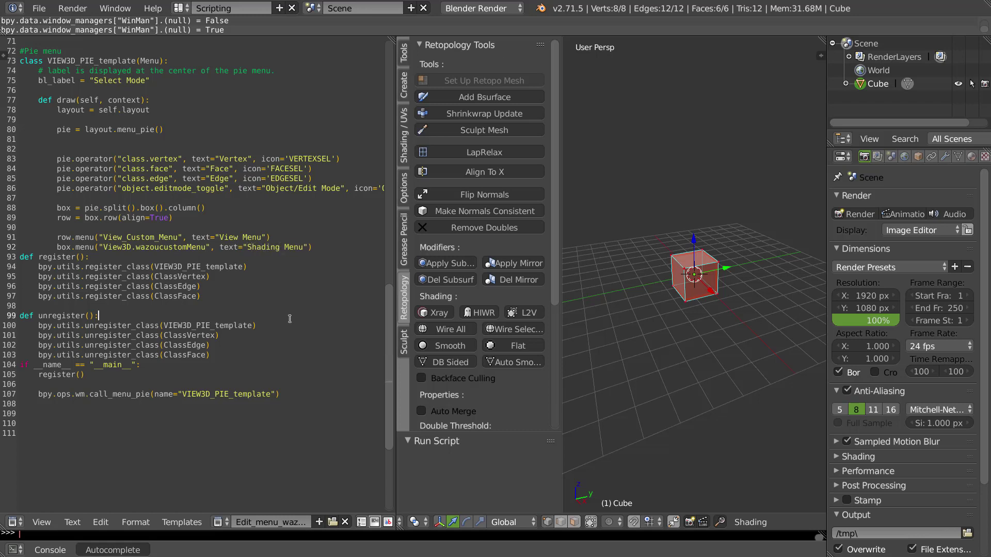
Run the pie script with Alt+P, dismissing the pie and the mesh specials menu
{"action": "key", "text": "alt+p"}
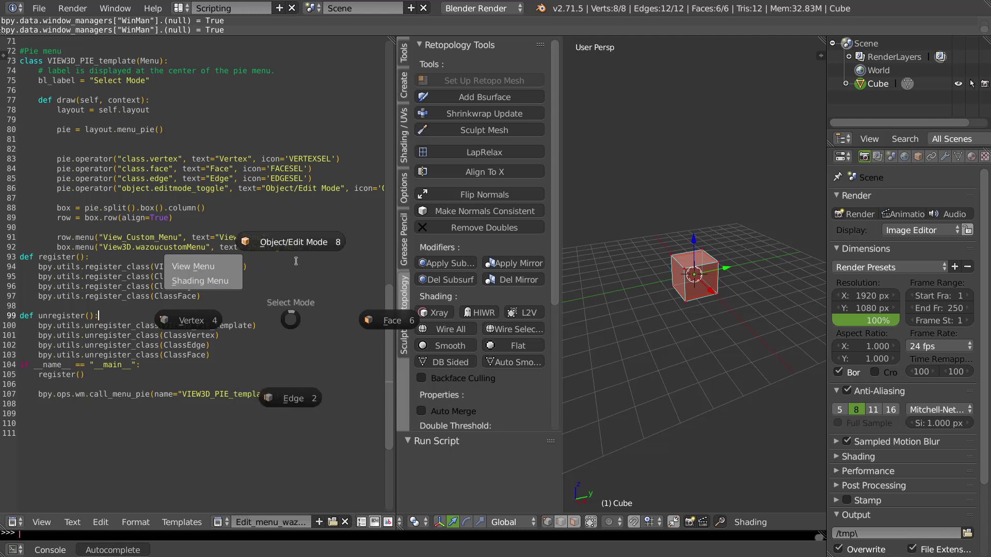
{"action": "key", "text": "Escape"}
{"action": "key", "text": "w"}
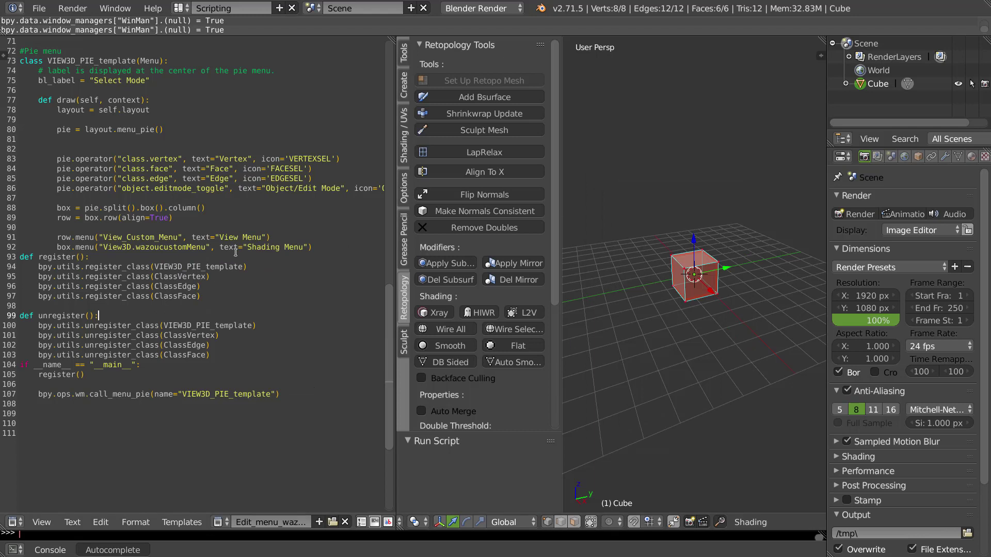
{"action": "key", "text": "w"}
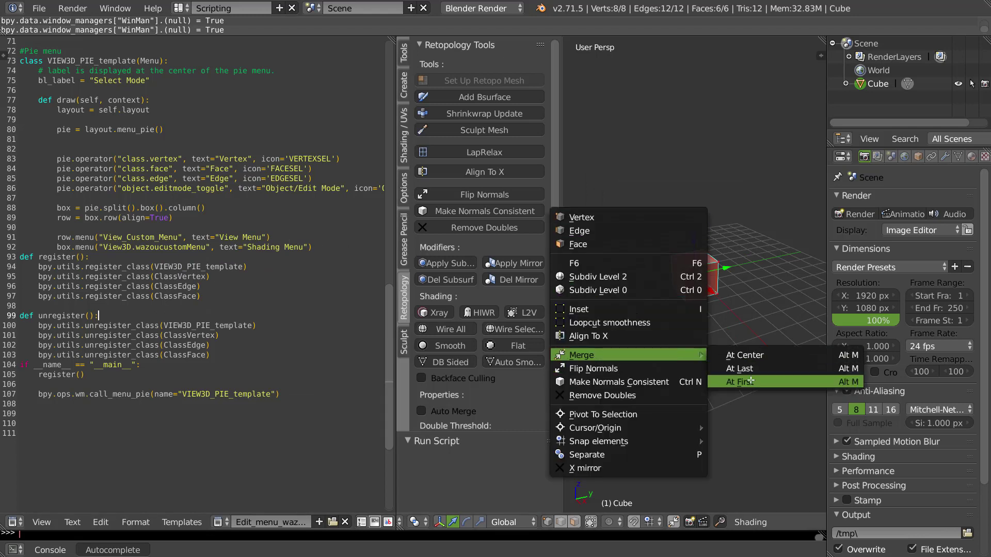
{"action": "key", "text": "alt+p"}
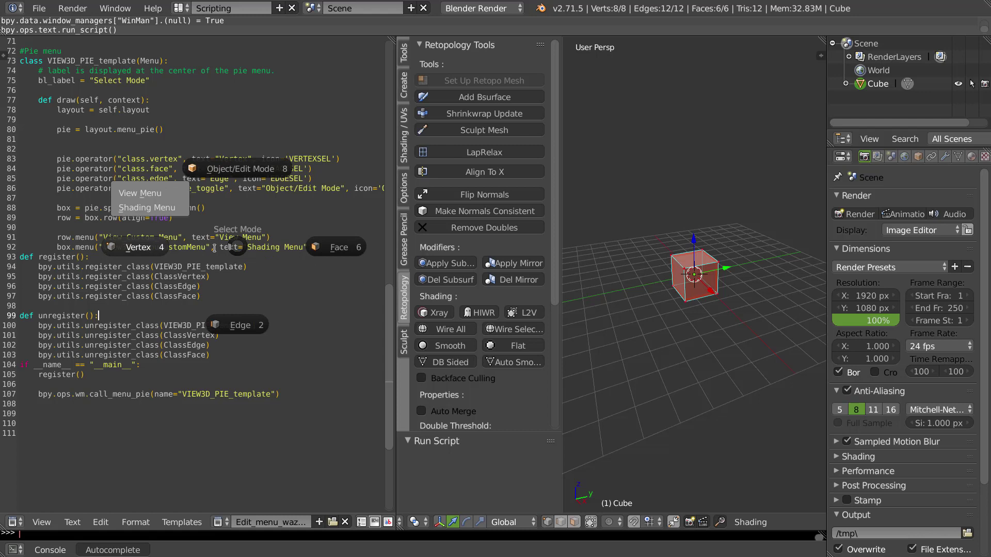
{"action": "key", "text": "Escape"}
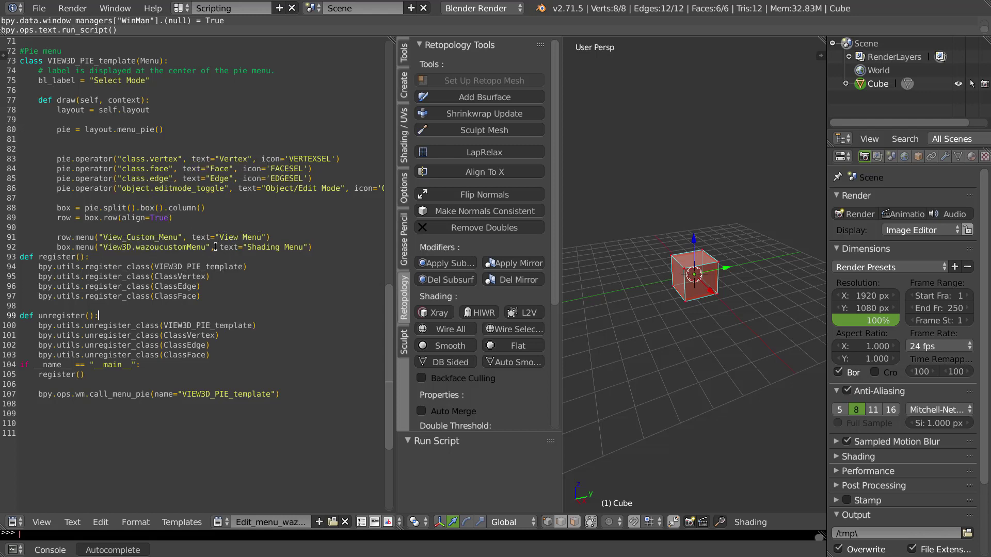
{"action": "key", "text": "alt+p"}
Switch the cube to Face, then Vertex select mode from the rerun pie
{"action": "left_click", "coordinate": [266, 256]}
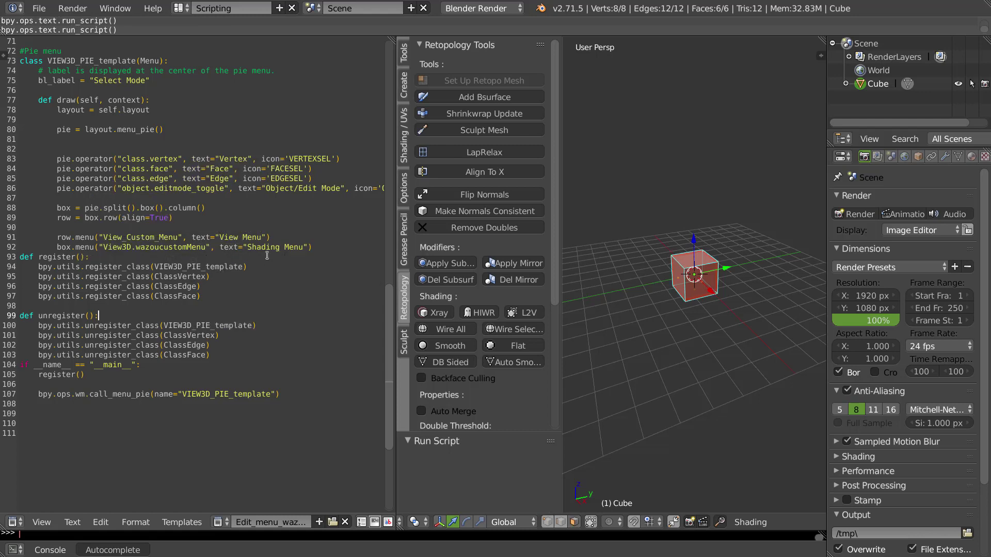
{"action": "key", "text": "alt+p"}
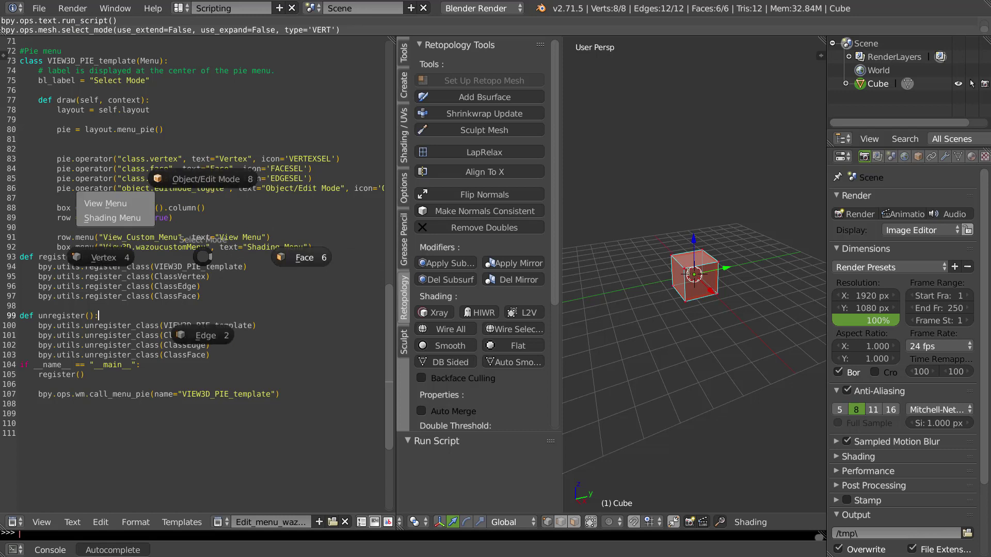
{"action": "key", "text": "Escape"}
{"action": "key", "text": "alt+p"}
{"action": "left_click", "coordinate": [202, 263]}
{"action": "key", "text": "alt+p"}
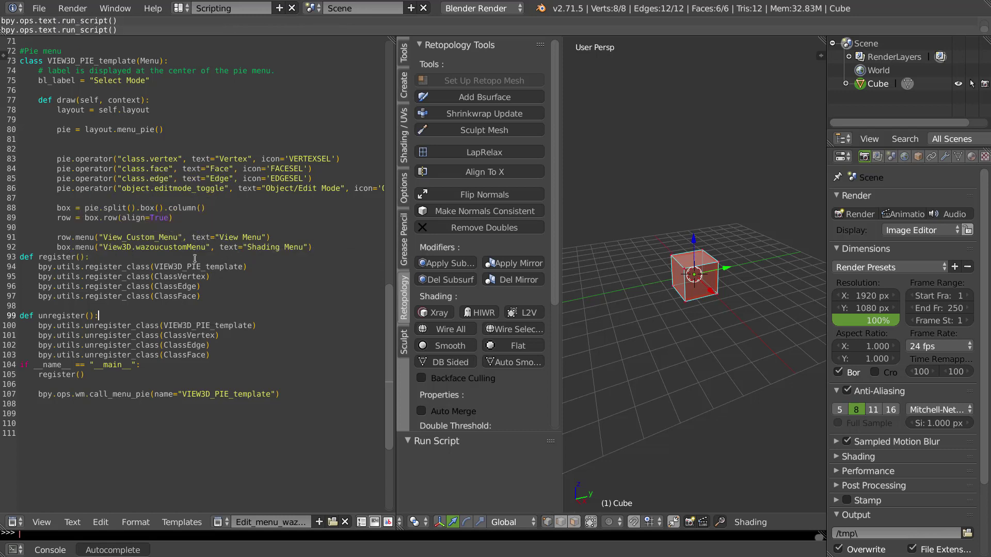
{"action": "left_click", "coordinate": [271, 267]}
{"action": "key", "text": "alt+p"}
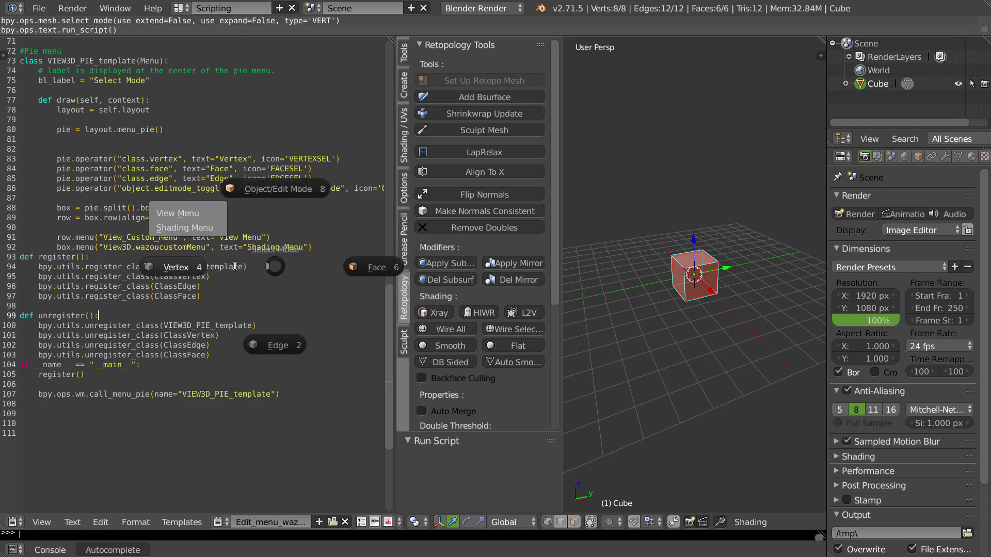
{"action": "left_click", "coordinate": [236, 266]}
Pick Face, Edge and Vertex modes from the pie, then return the cube to Object Mode
{"action": "key", "text": "alt+p"}
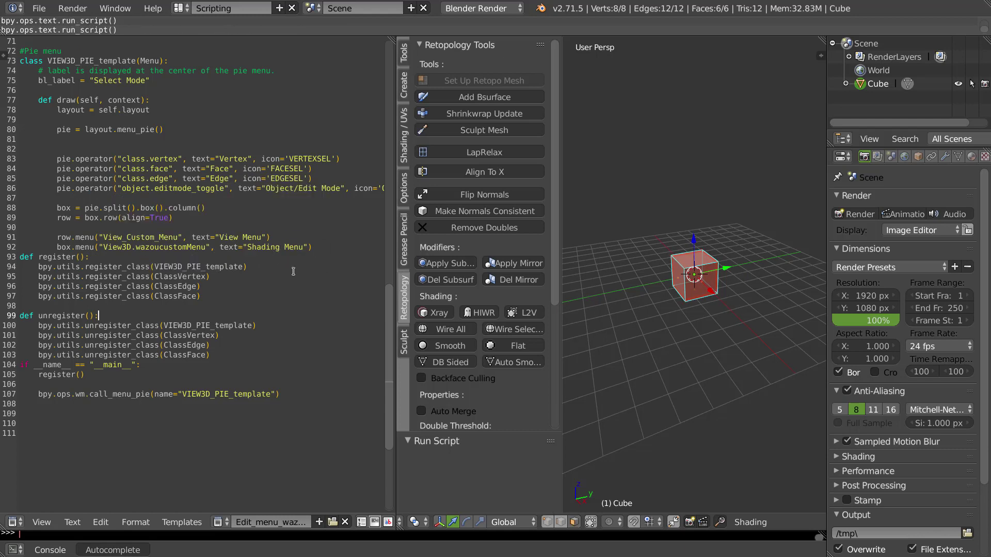
{"action": "left_click", "coordinate": [242, 272]}
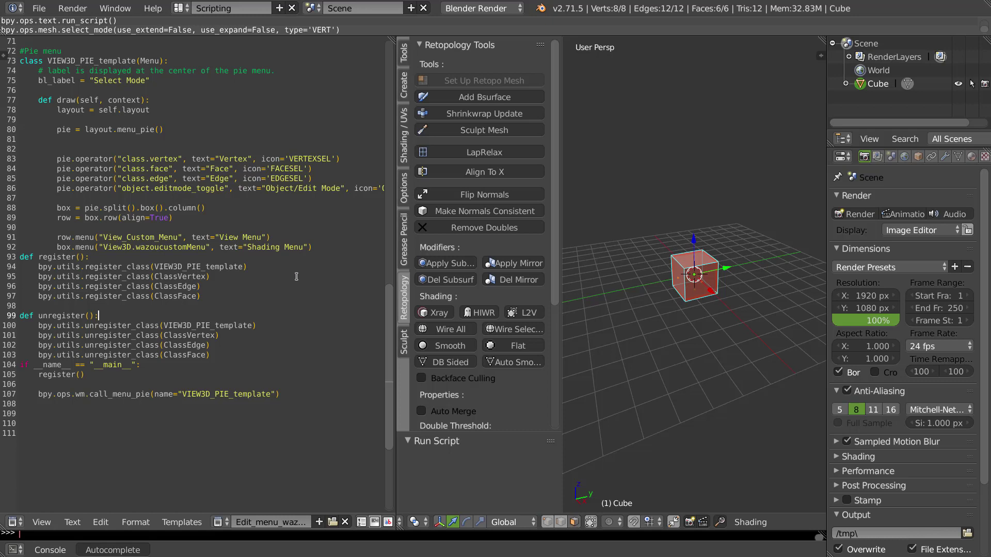
{"action": "key", "text": "alt+p"}
{"action": "left_click", "coordinate": [292, 312]}
{"action": "key", "text": "alt+p"}
{"action": "left_click", "coordinate": [247, 301]}
{"action": "key", "text": "alt+p"}
{"action": "left_click", "coordinate": [287, 269]}
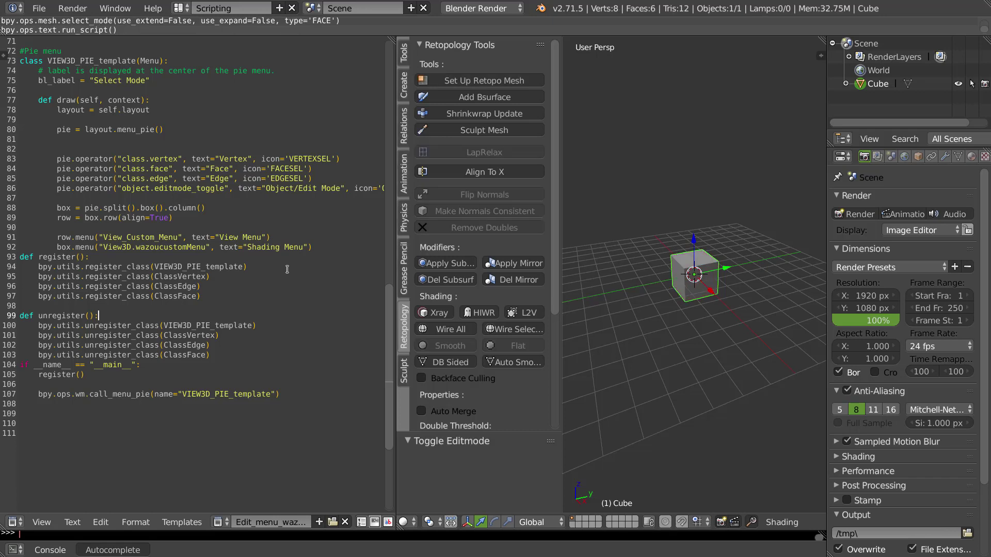
Put the cube back into Edit Mode from the pie and add a blank line after line 92
{"action": "key", "text": "alt+p"}
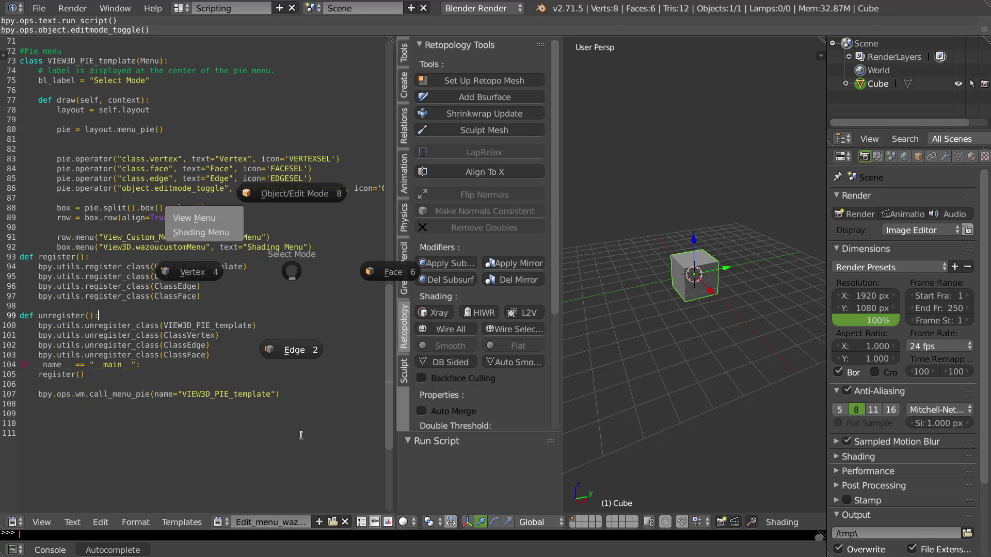
{"action": "left_click", "coordinate": [301, 435]}
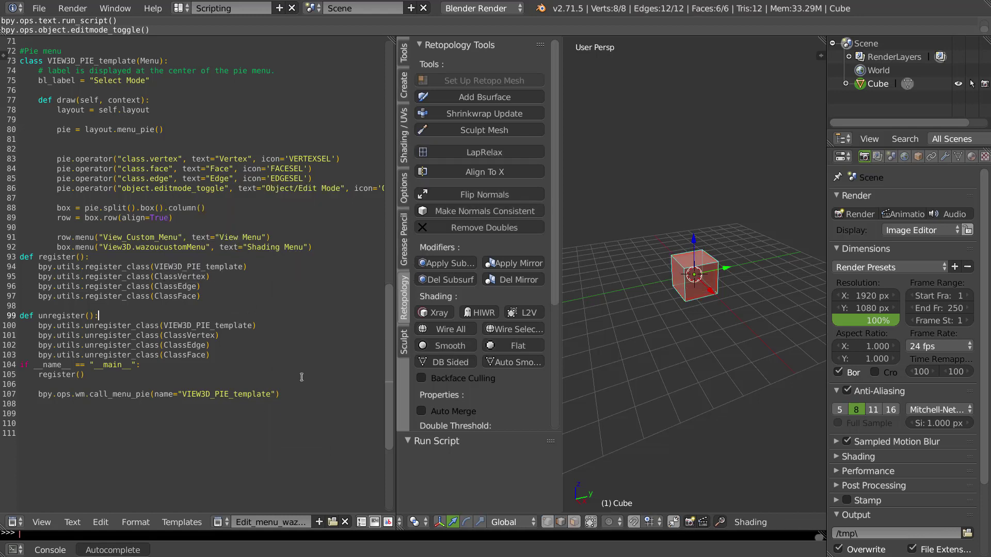
{"action": "left_click", "coordinate": [315, 247]}
{"action": "key", "text": "Return"}
{"action": "key", "text": "Return"}
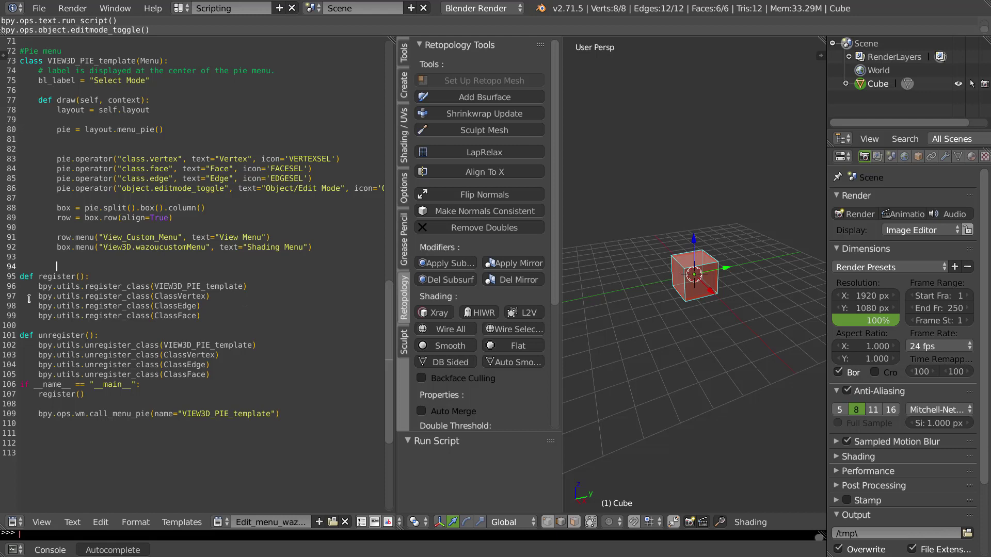
Select the ClassVertex, ClassEdge and ClassFace register lines, then view the unregister block
{"action": "left_click_drag", "start_coordinate": [201, 316], "coordinate": [38, 297]}
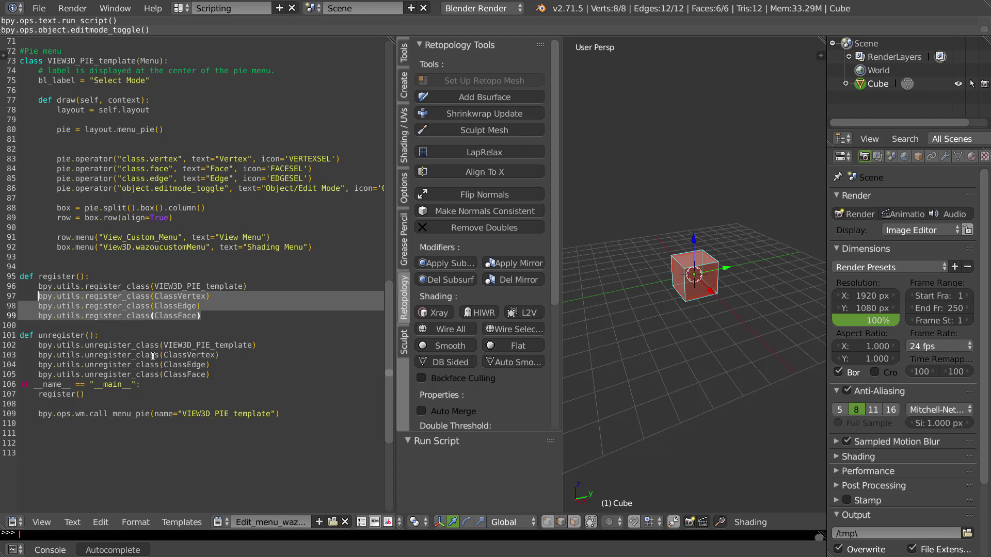
{"action": "left_click", "coordinate": [177, 354]}
{"action": "scroll", "coordinate": [196, 307], "scroll_direction": "up", "scroll_amount": 3}
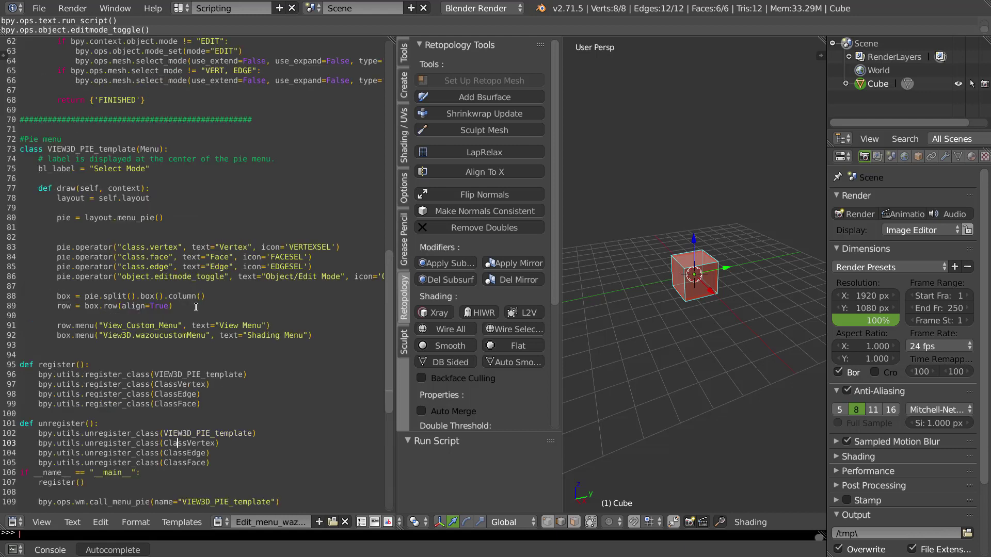